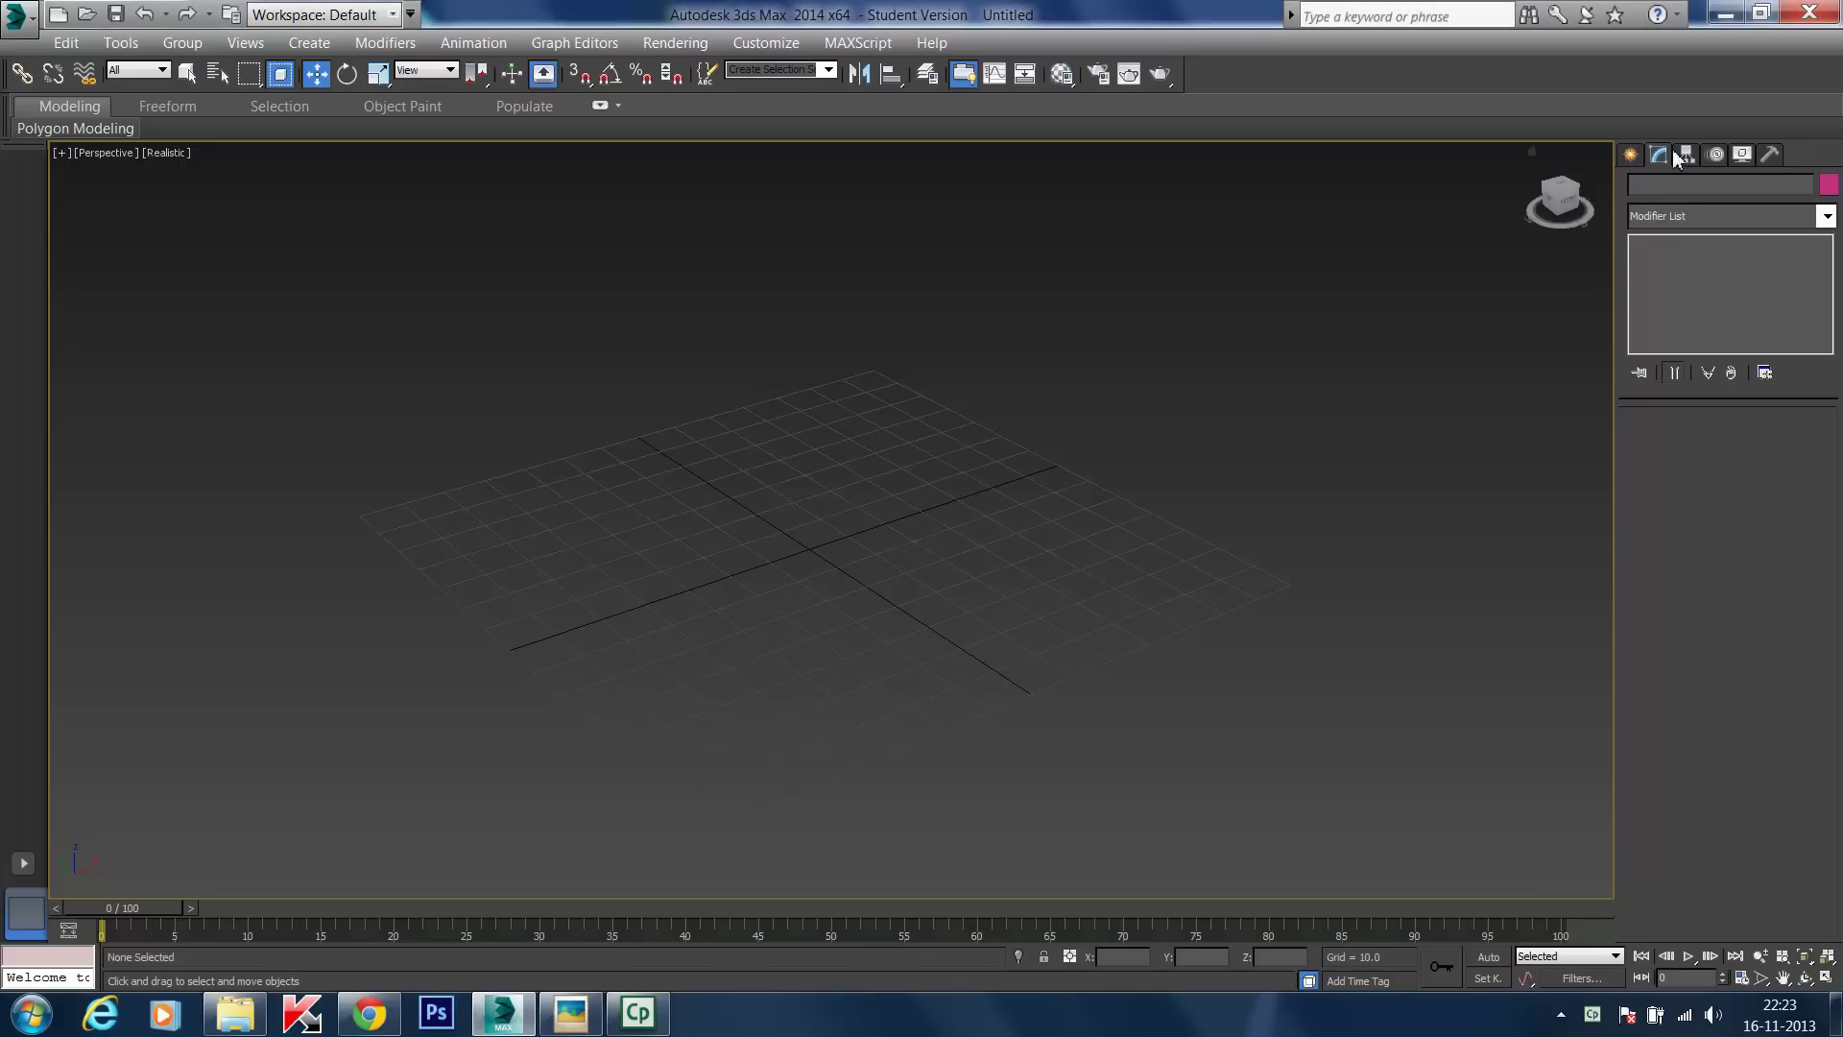
- Draw a 114.101 by 140.44 plane with 200×200 segments in the Perspective viewport
{"action": "left_click", "coordinate": [1629, 156]}
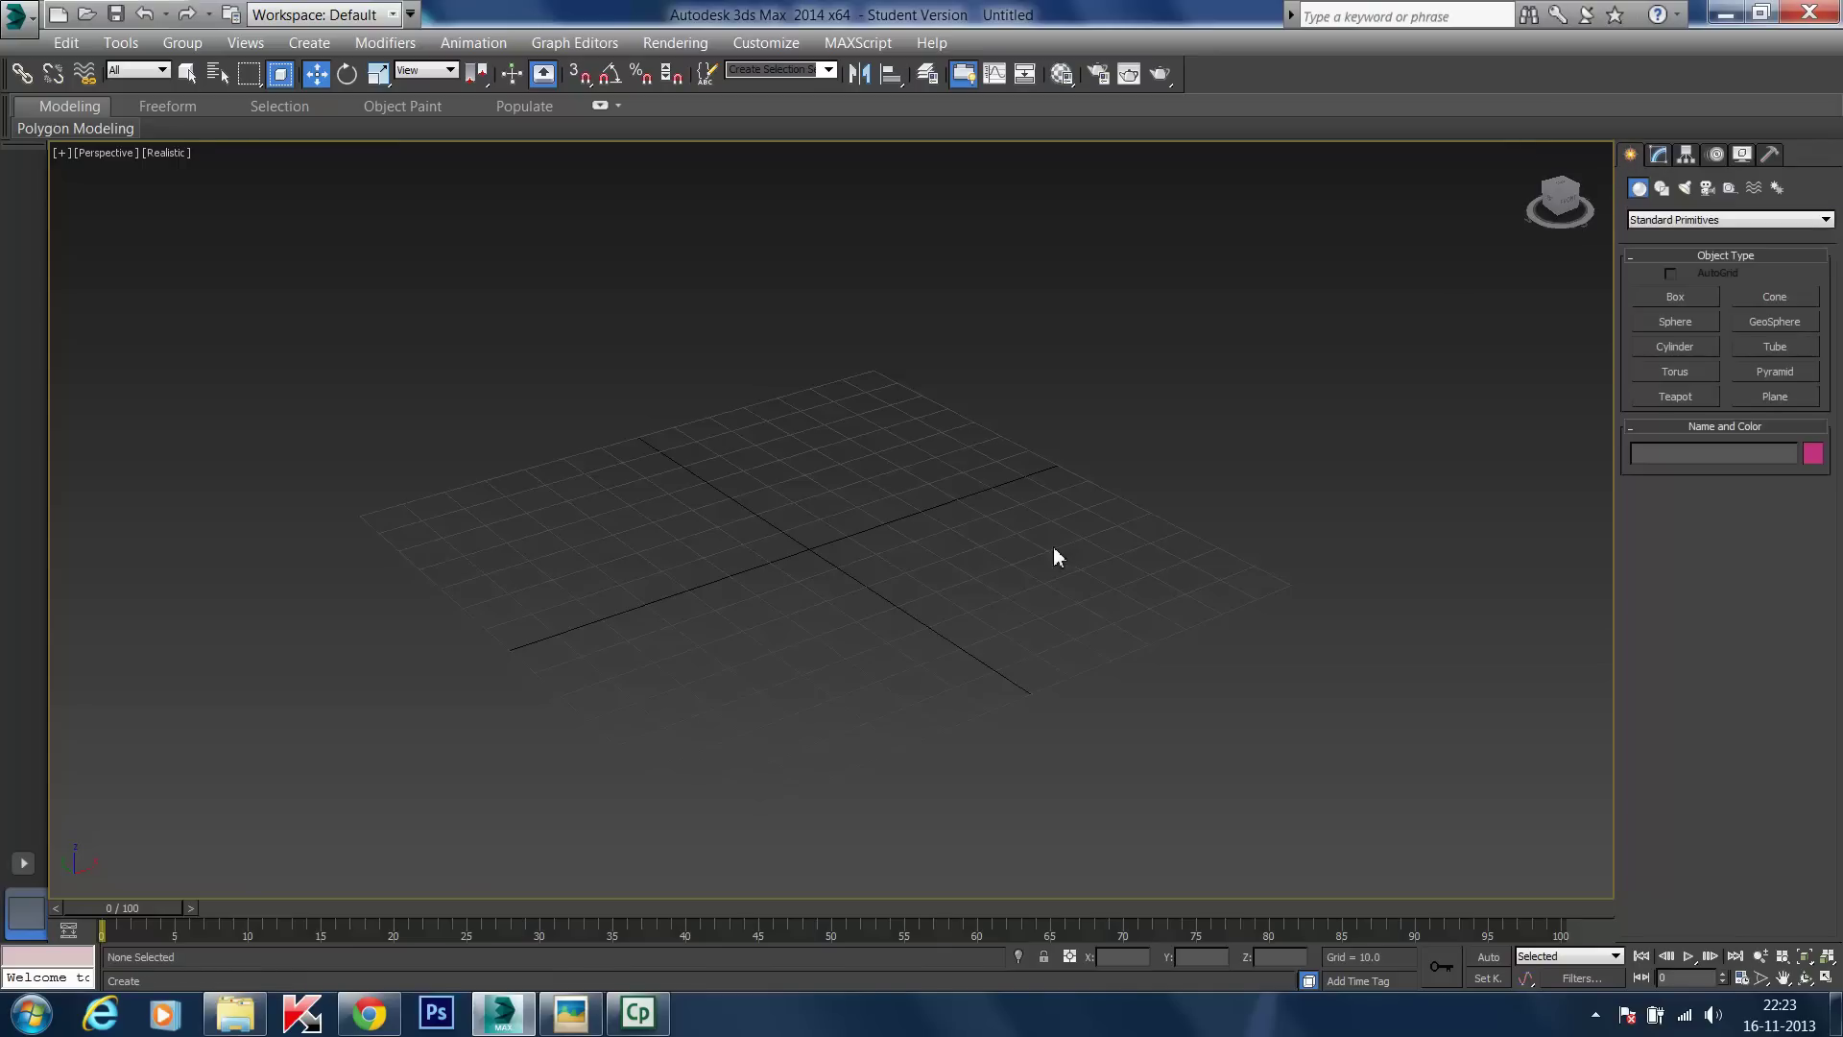
{"action": "left_click", "coordinate": [1783, 398]}
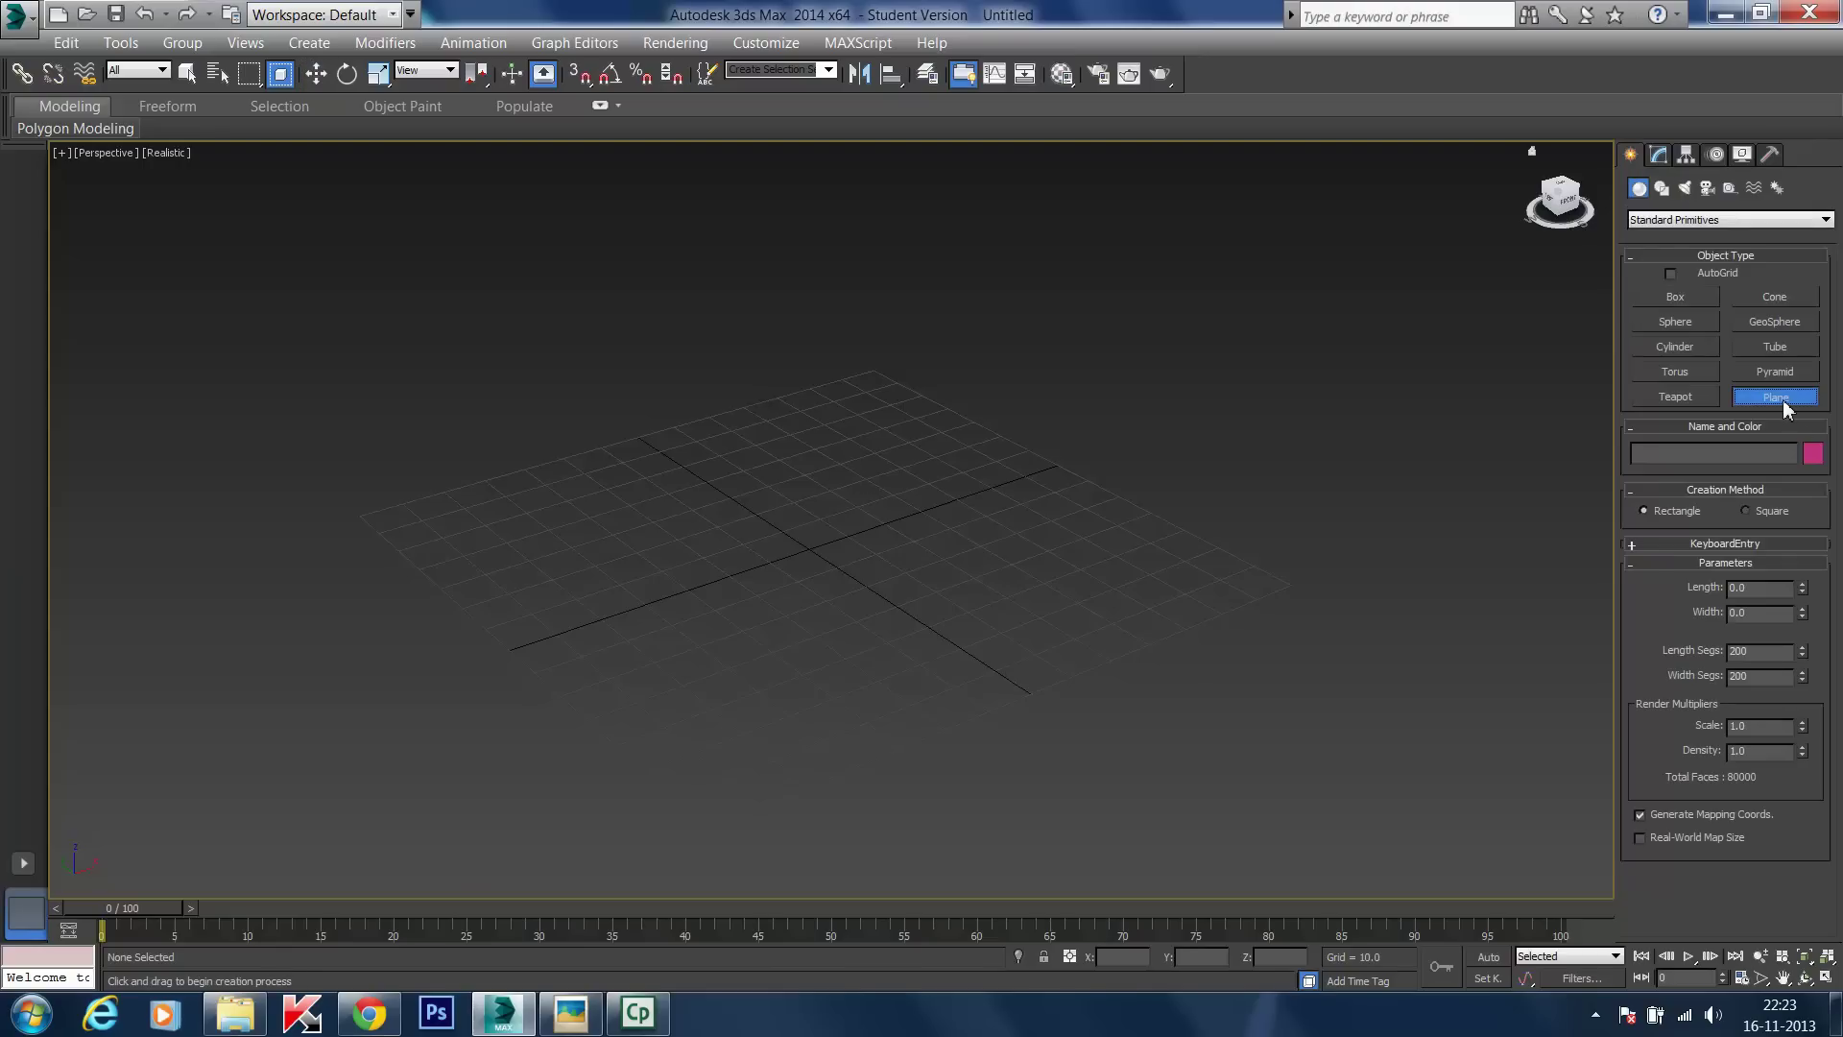
{"action": "left_click_drag", "start_coordinate": [458, 521], "coordinate": [1305, 548]}
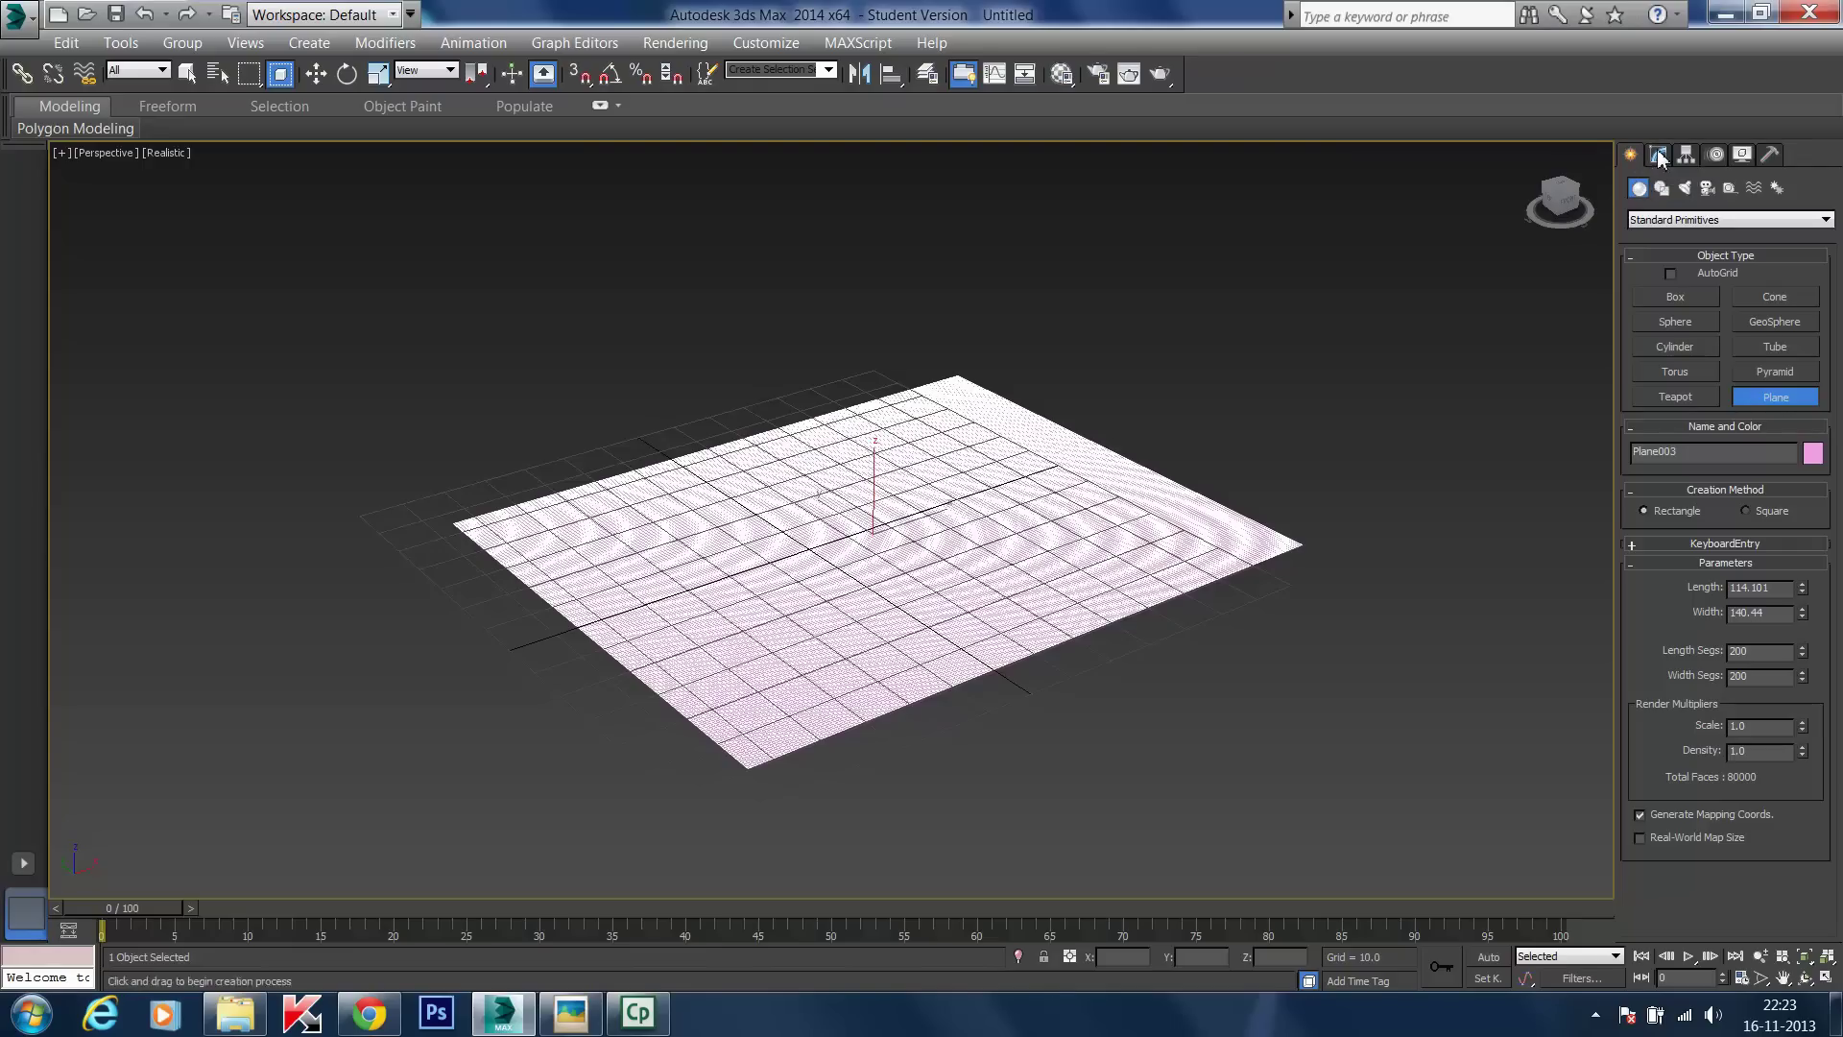
- Apply a Noise modifier to Plane003 from the Modifier List
{"action": "left_click", "coordinate": [1658, 158]}
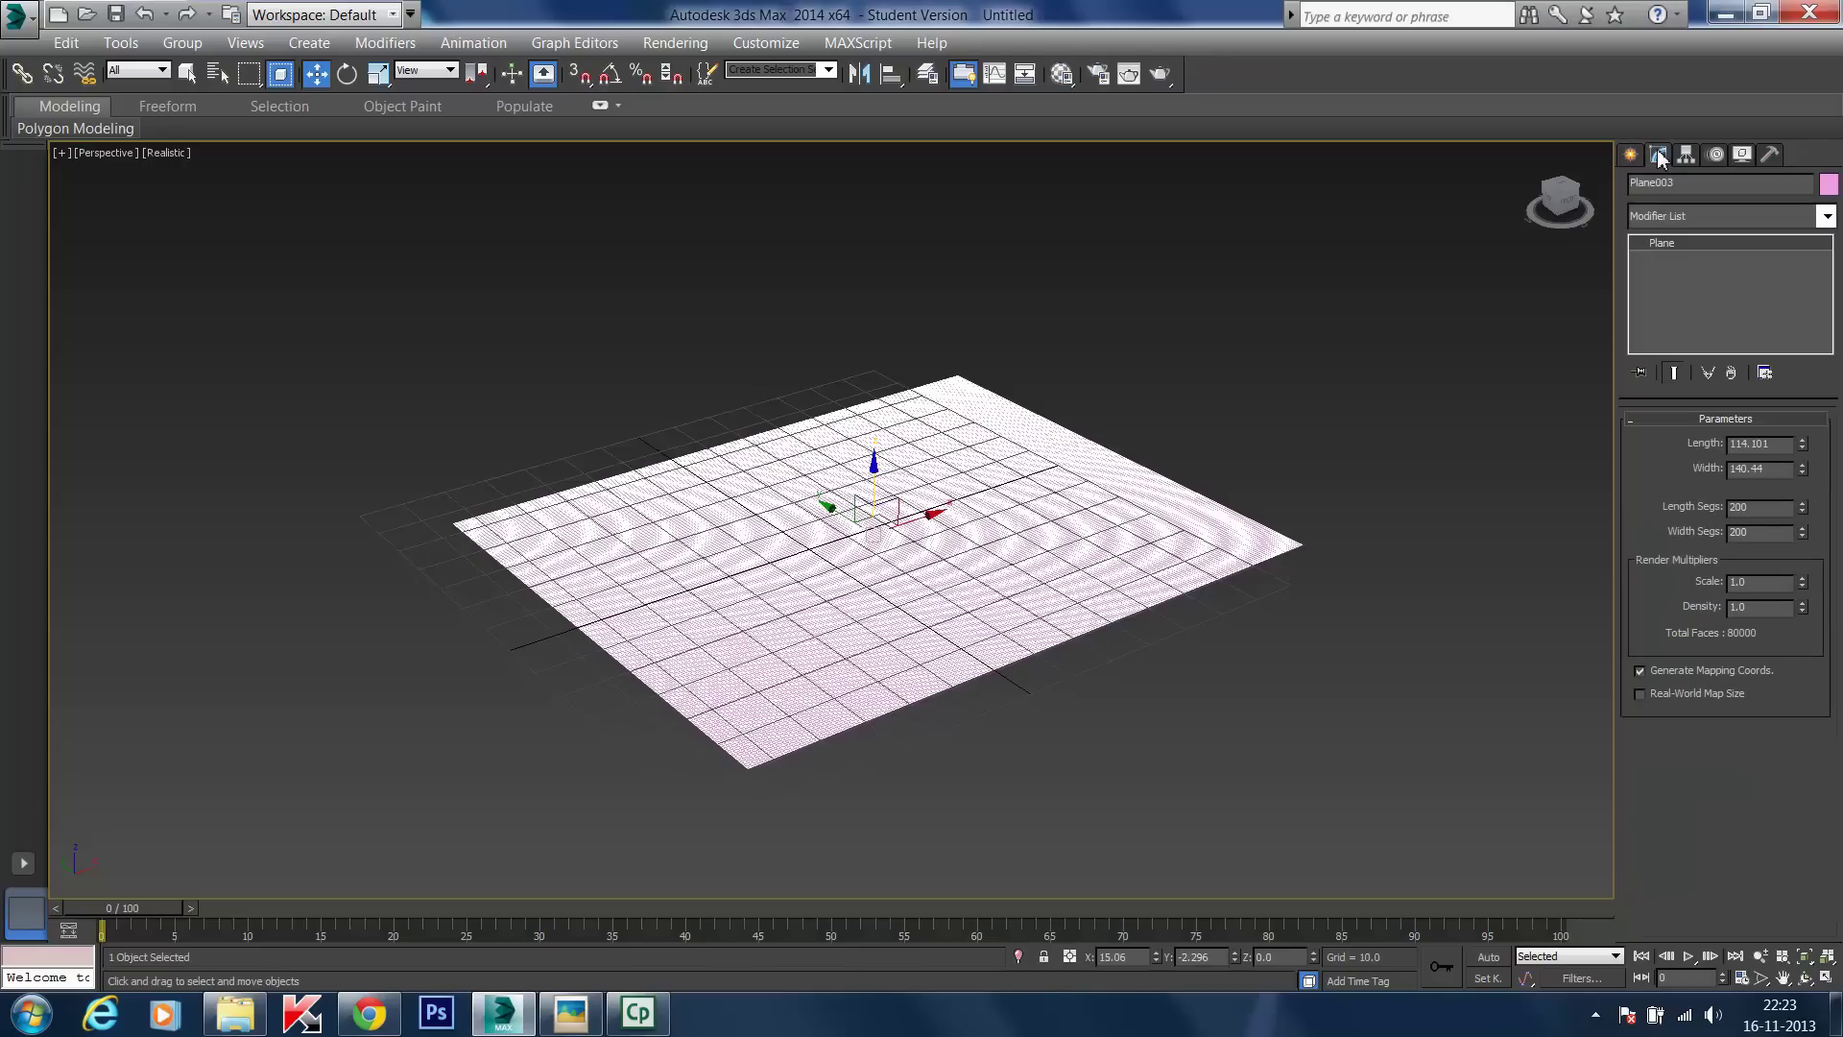
{"action": "left_click", "coordinate": [1696, 219]}
{"action": "scroll", "coordinate": [1670, 720], "scroll_direction": "down", "scroll_amount": 7}
{"action": "scroll", "coordinate": [1667, 850], "scroll_direction": "down", "scroll_amount": 3}
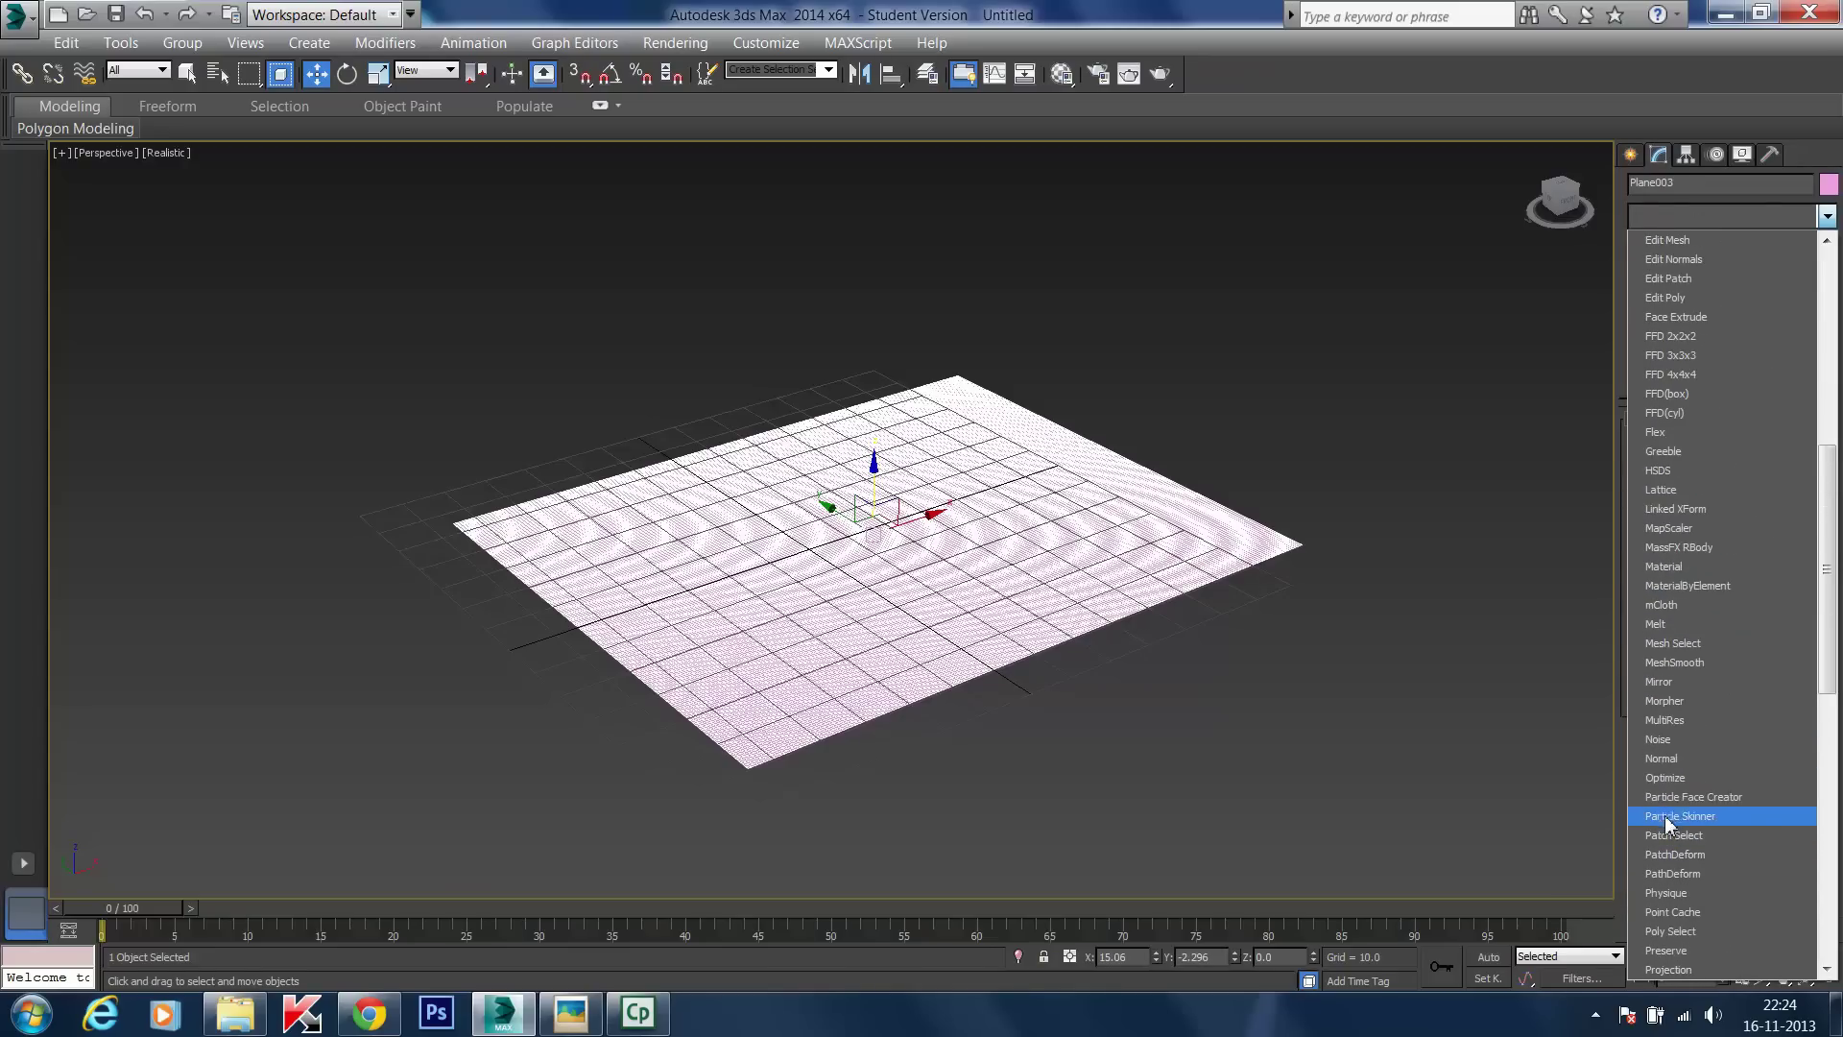
{"action": "left_click", "coordinate": [1660, 739]}
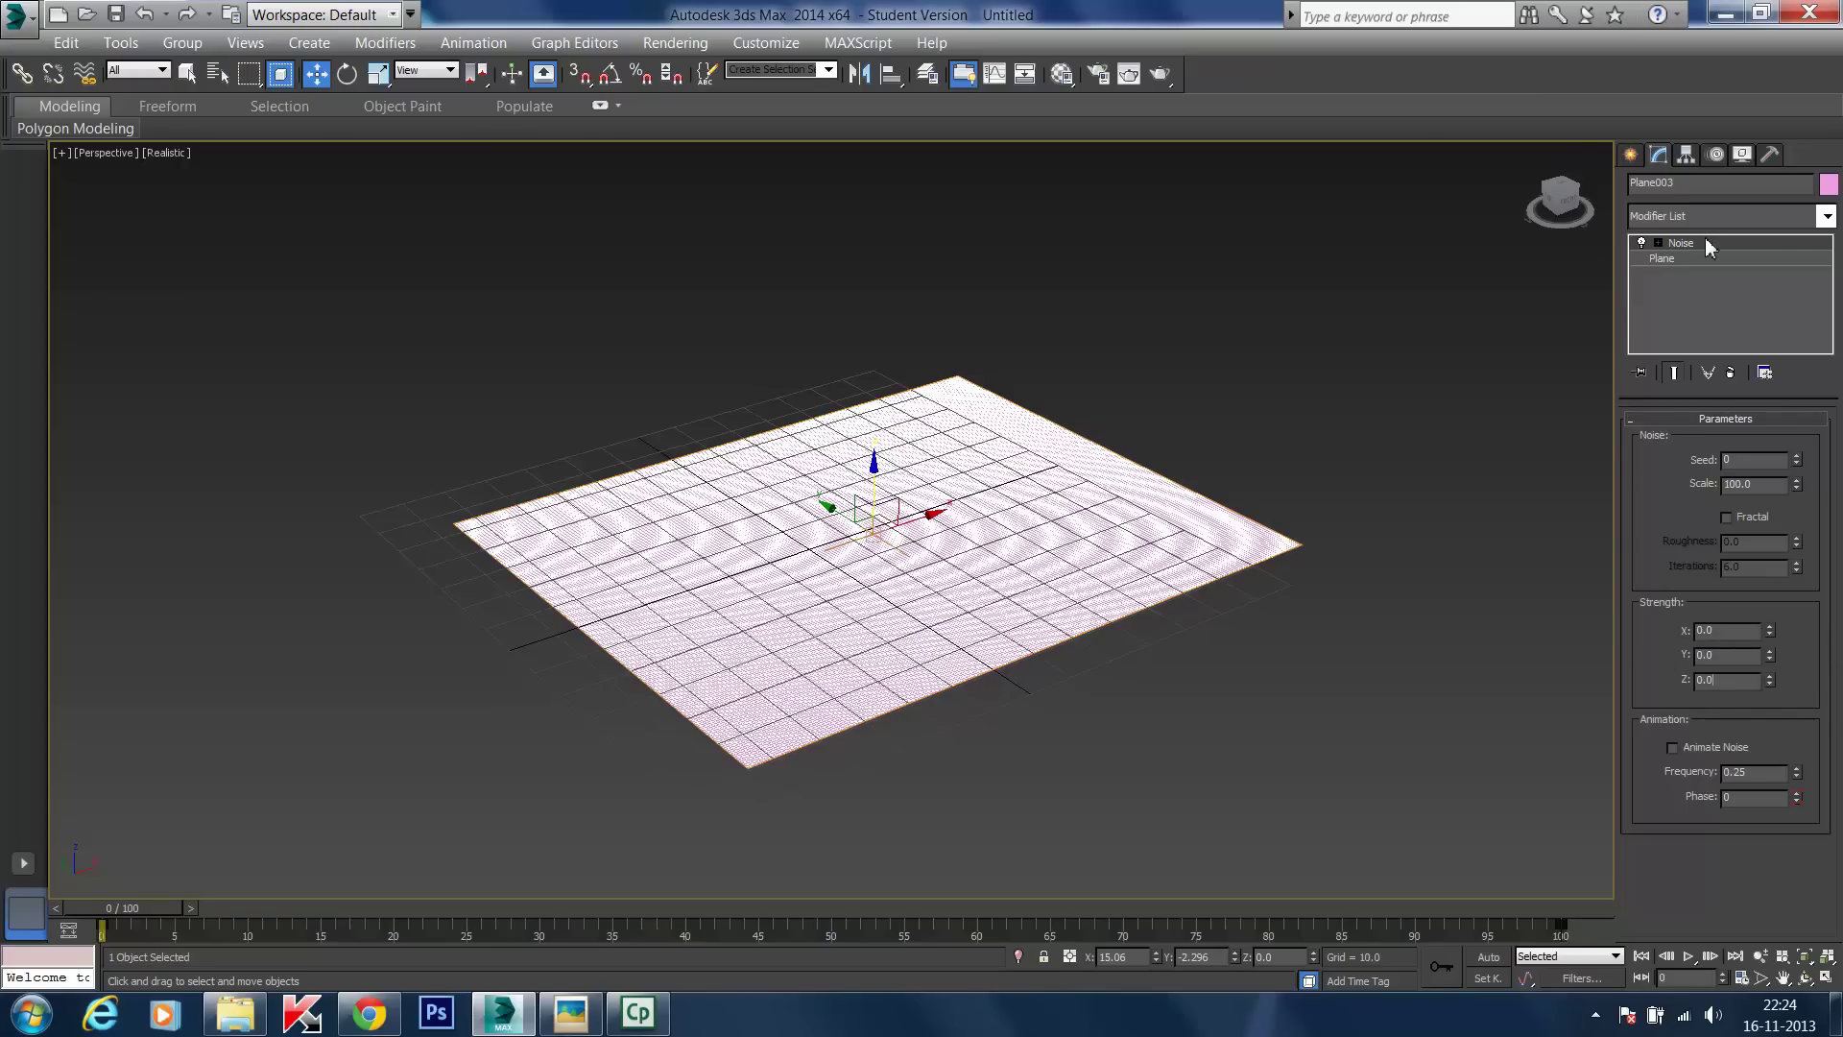
- Set the Noise Z strength to 50 and lift the plane above the grid
{"action": "double_click", "coordinate": [1699, 681]}
{"action": "type", "text": "50"}
{"action": "key", "text": "Return"}
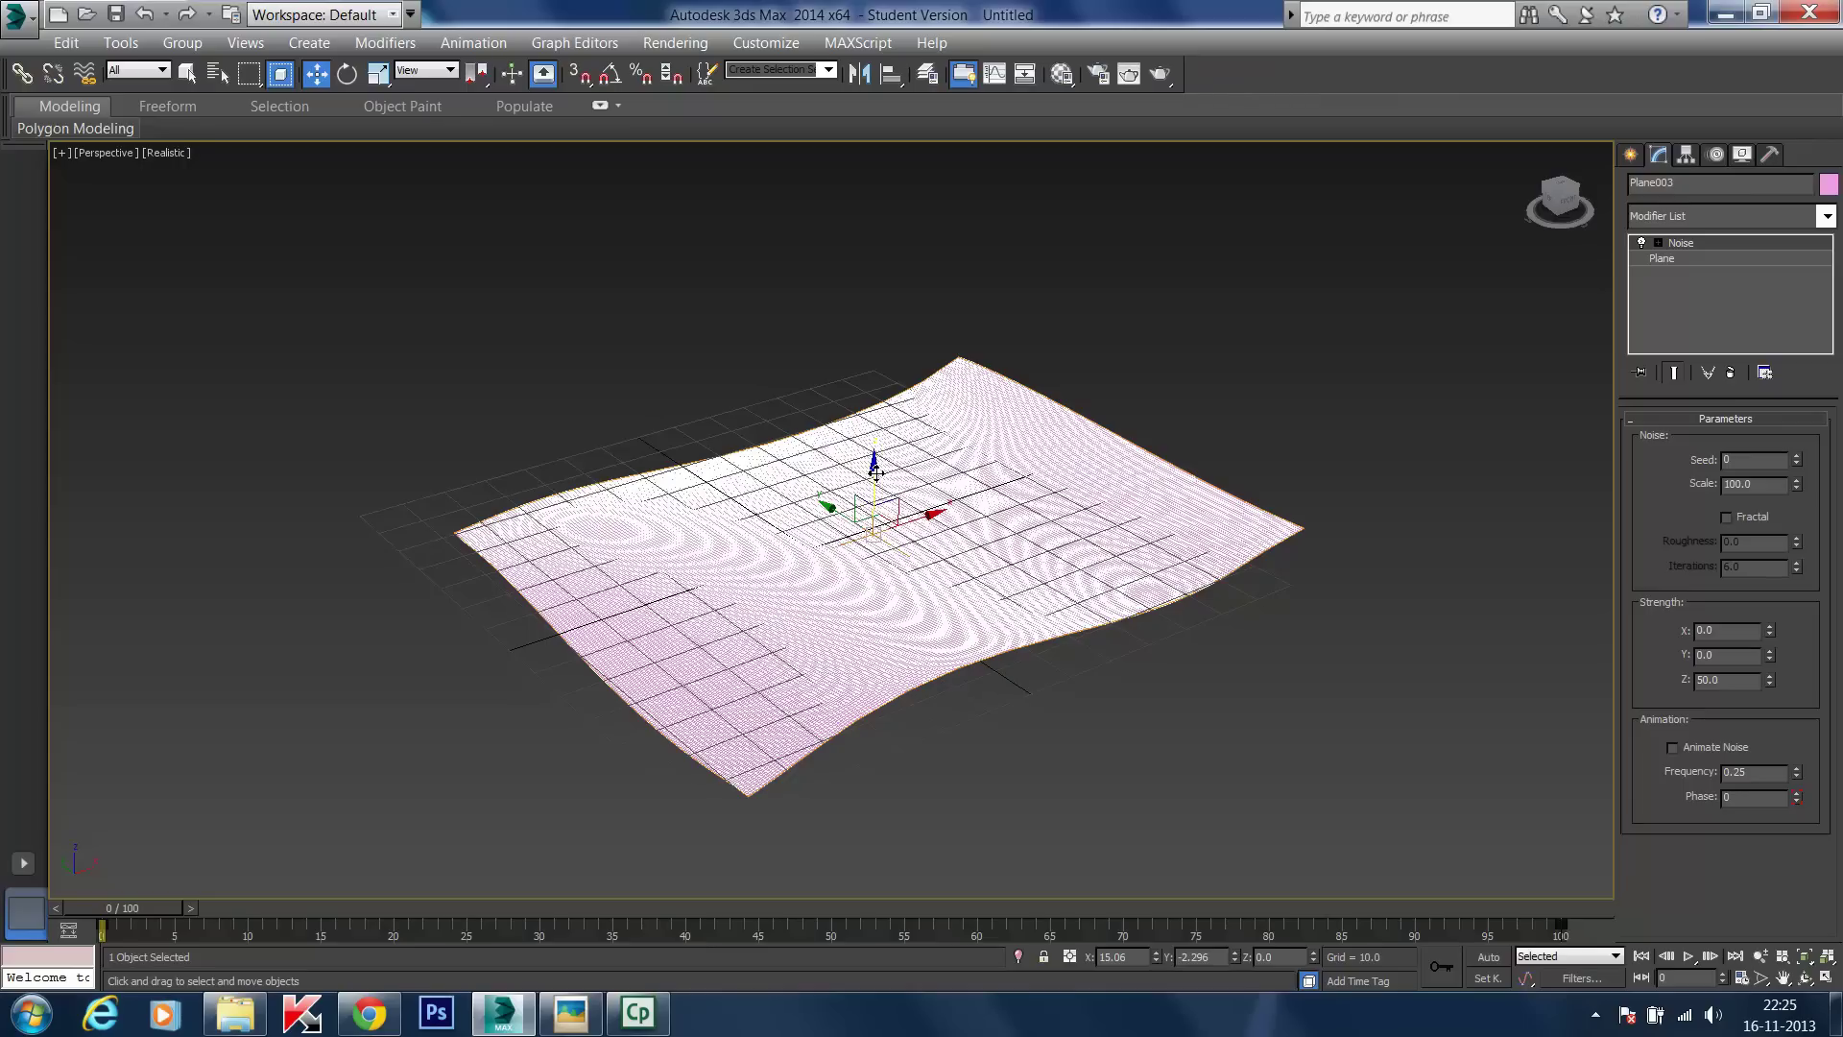
{"action": "left_click_drag", "start_coordinate": [875, 471], "coordinate": [872, 403]}
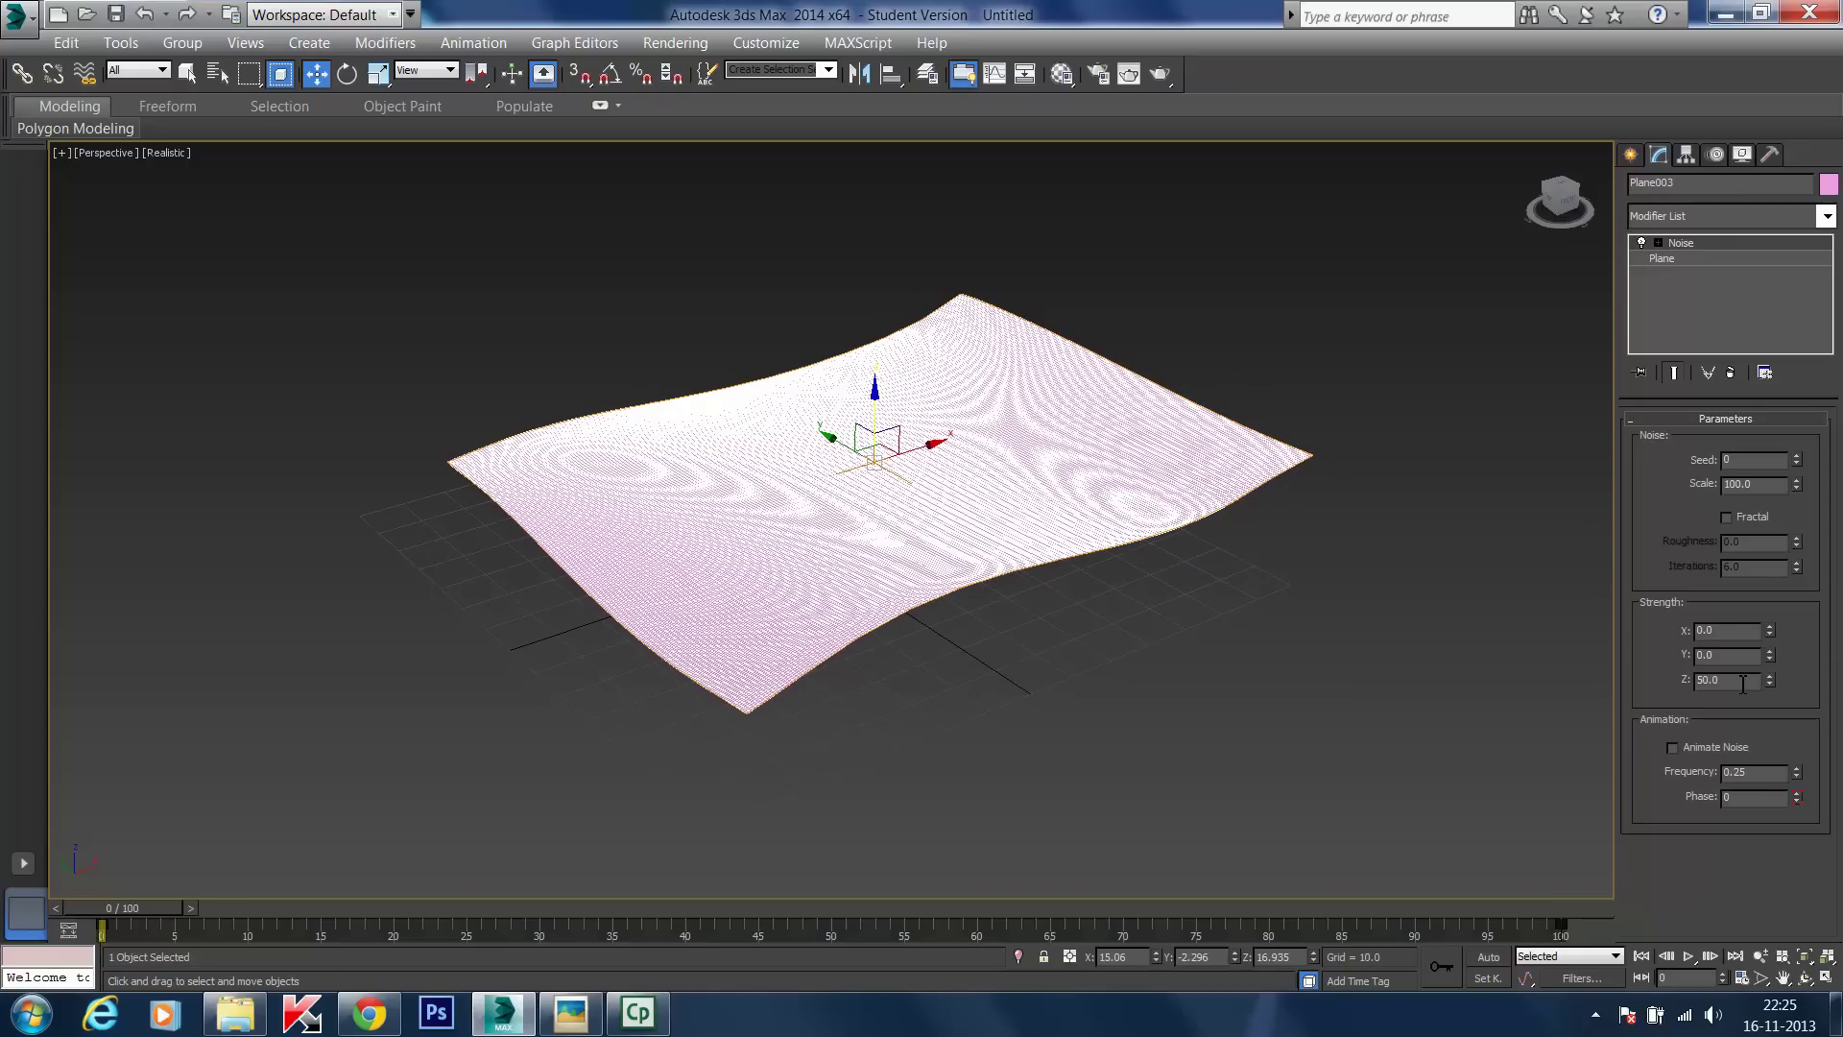
- Raise the Noise Z strength to 100, then 200, lift the plane higher, and orbit to view it
{"action": "double_click", "coordinate": [1711, 682]}
{"action": "type", "text": "100"}
{"action": "key", "text": "Return"}
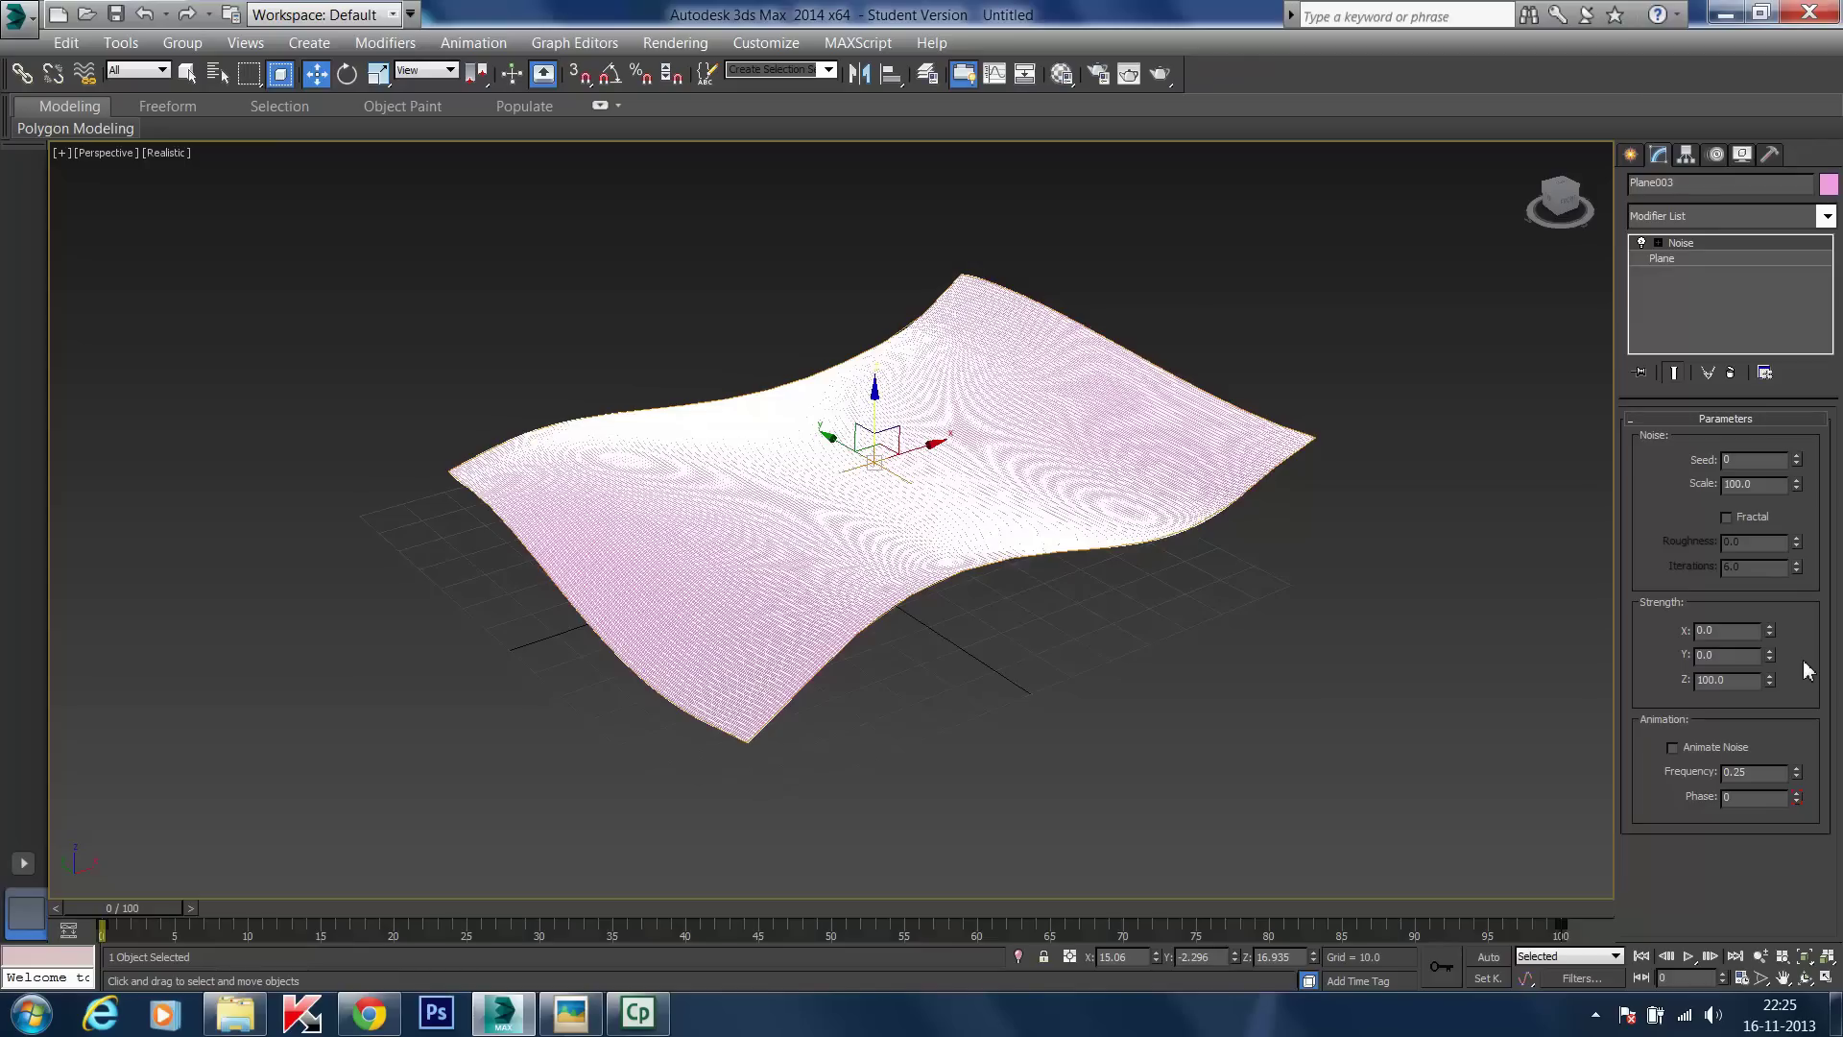
{"action": "double_click", "coordinate": [1705, 680]}
{"action": "type", "text": "200"}
{"action": "key", "text": "Return"}
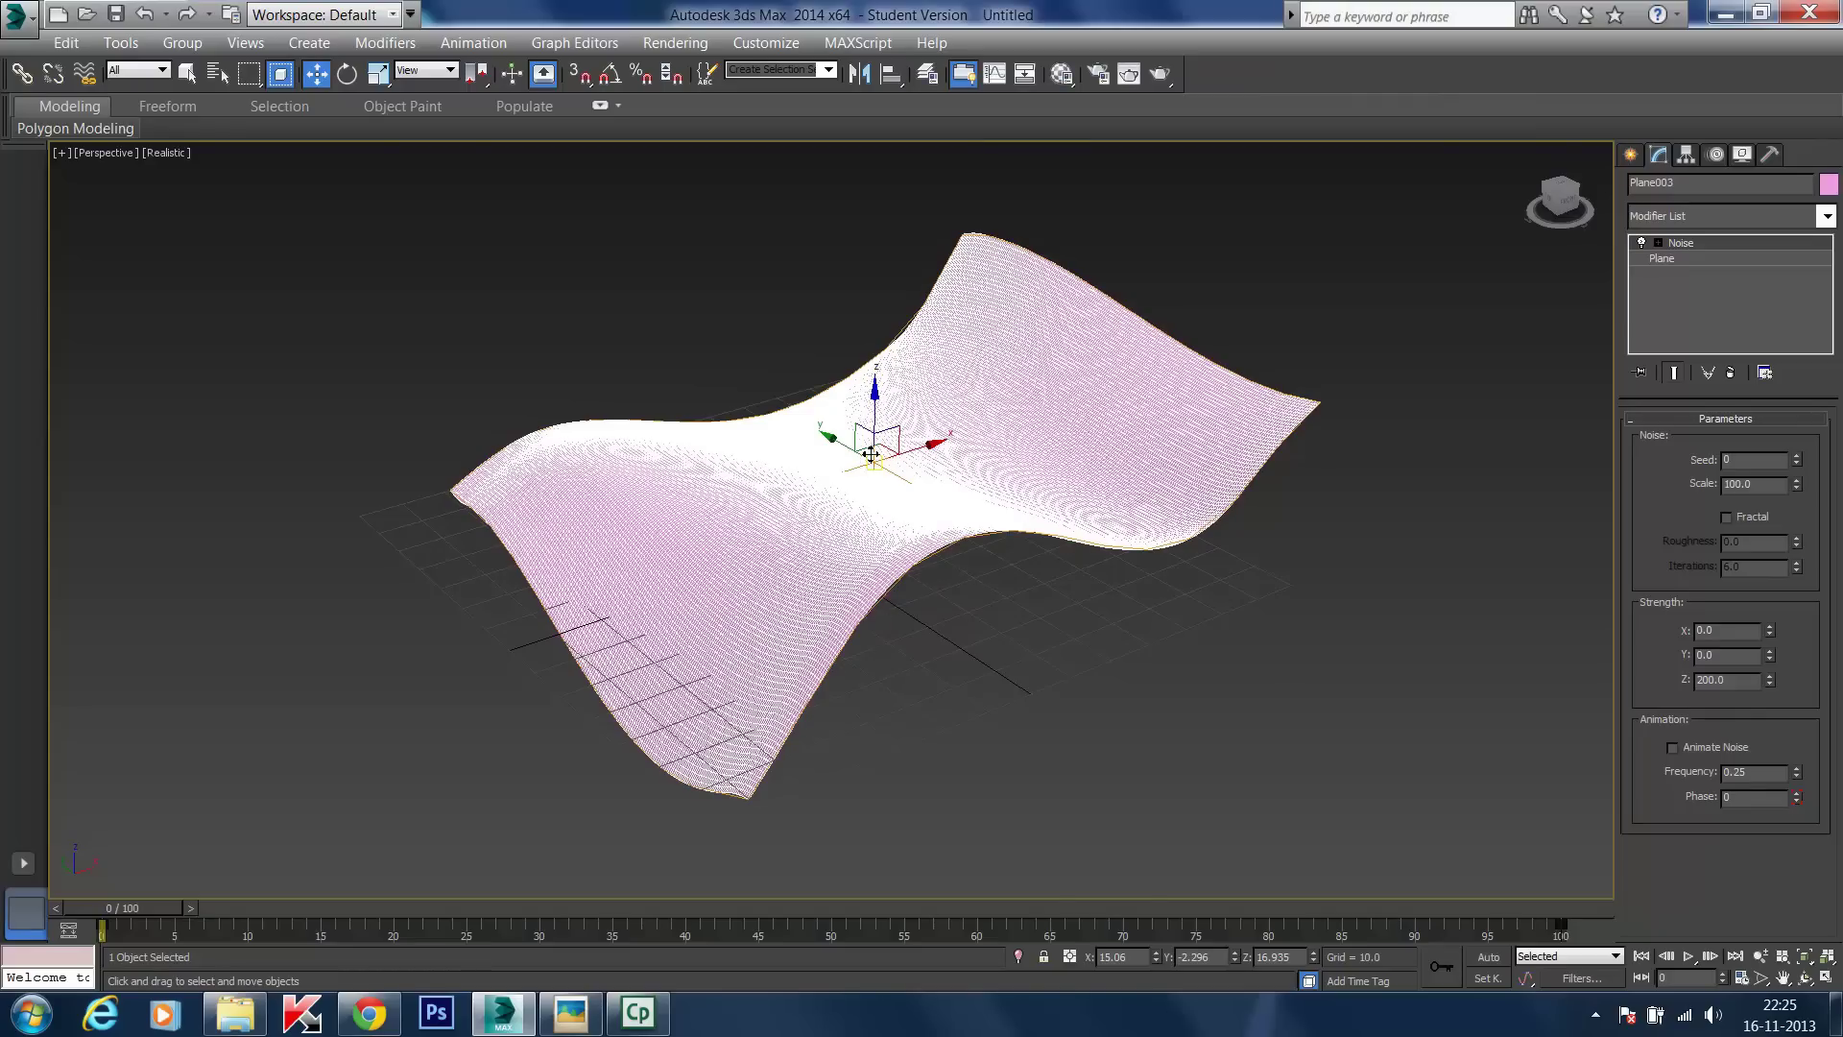
{"action": "left_click_drag", "start_coordinate": [877, 390], "coordinate": [880, 334]}
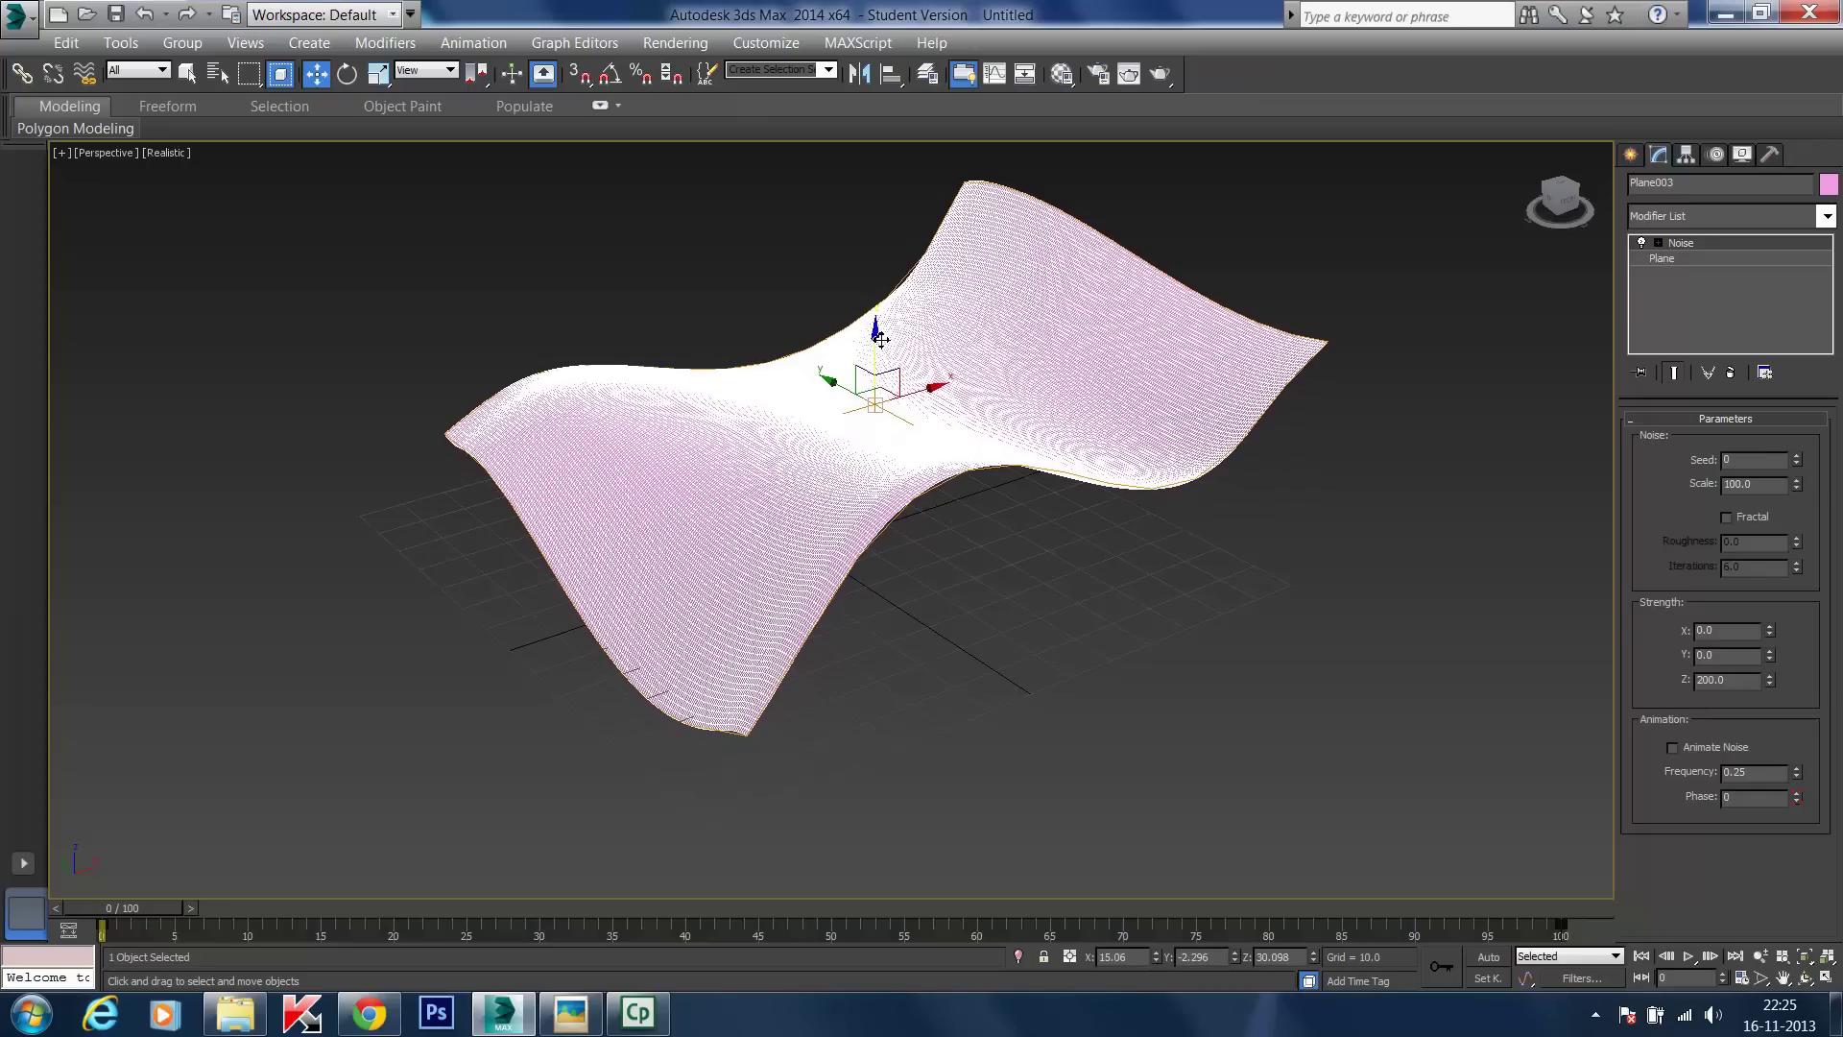
{"action": "left_click", "coordinate": [1415, 492]}
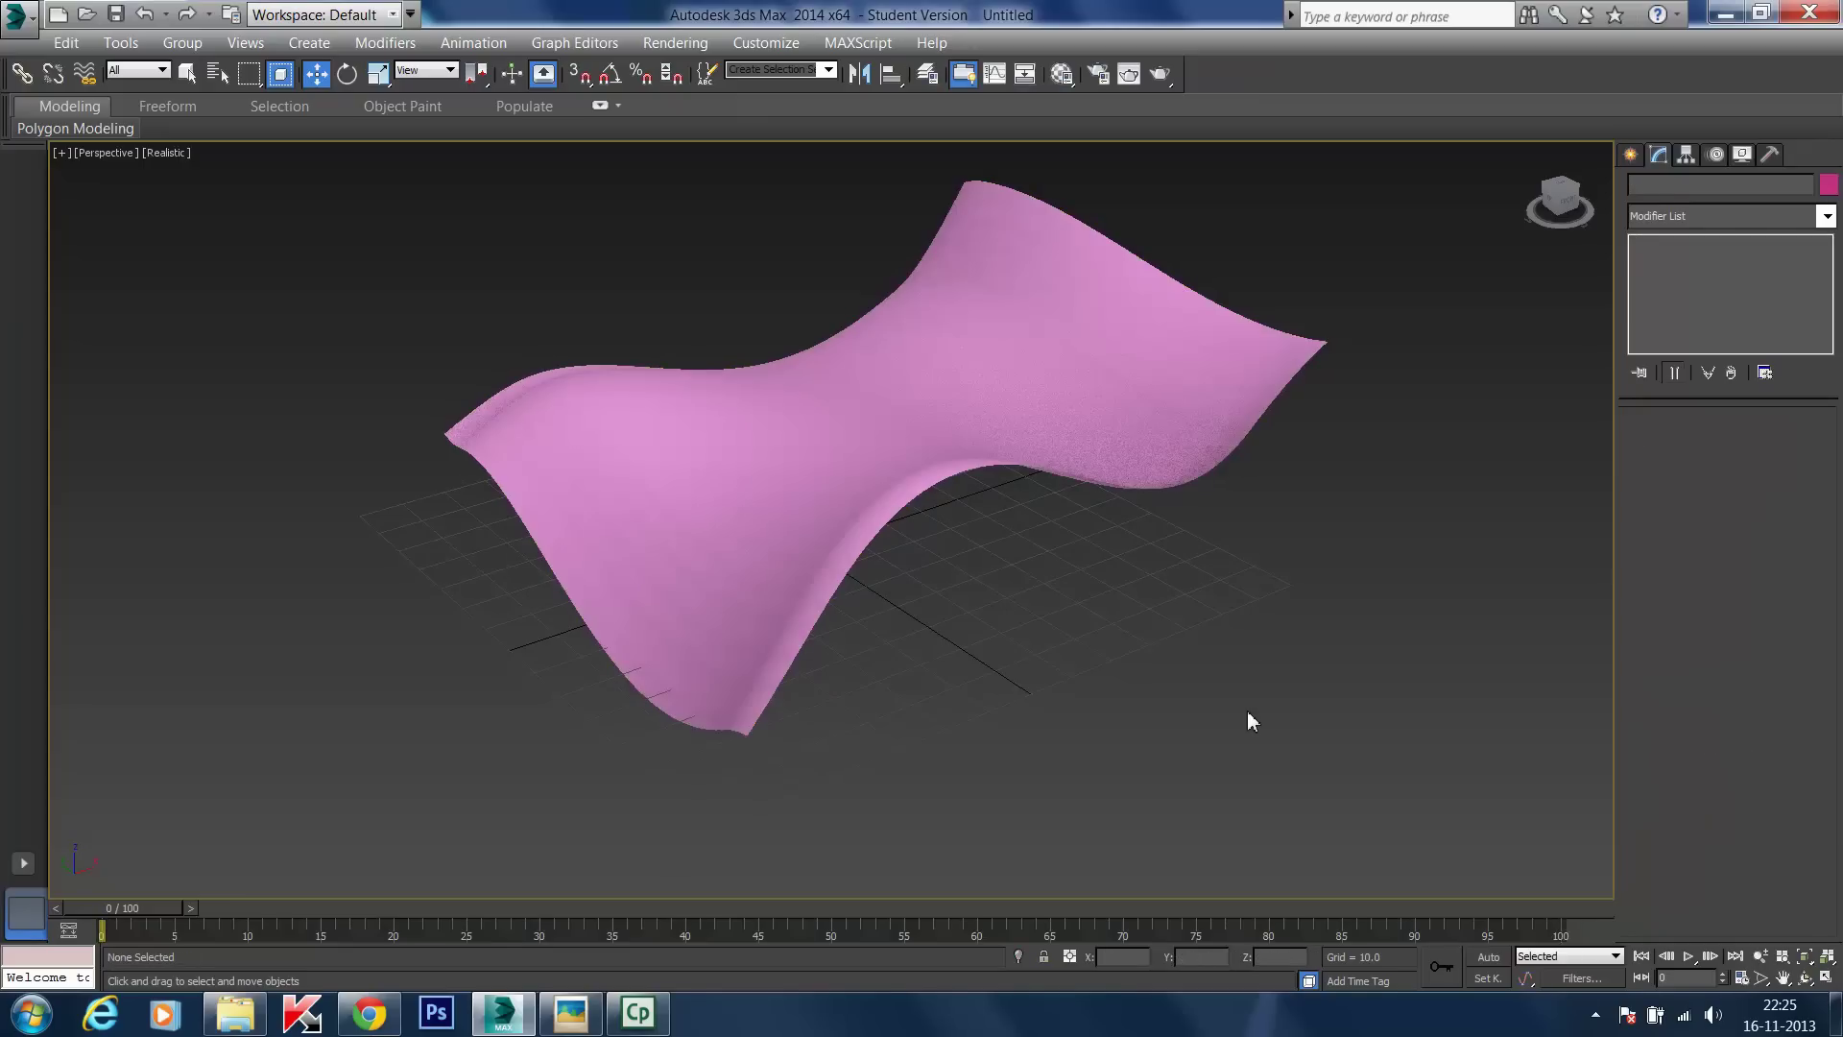
{"action": "mouse_move", "coordinate": [1060, 667]}
{"action": "middle_mouse_down", "text": "alt"}
{"action": "mouse_move", "coordinate": [1109, 670]}
{"action": "mouse_move", "coordinate": [1119, 596]}
{"action": "mouse_move", "coordinate": [1110, 630]}
{"action": "mouse_move", "coordinate": [1005, 633]}
{"action": "mouse_move", "coordinate": [884, 585]}
{"action": "mouse_move", "coordinate": [1078, 642]}
{"action": "mouse_move", "coordinate": [1053, 642]}
{"action": "mouse_move", "coordinate": [1018, 573]}
{"action": "middle_mouse_up", "text": "alt"}
- Select the wavy pink surface, then bring up the ScriptSpot page in Chrome
{"action": "left_click", "coordinate": [981, 479]}
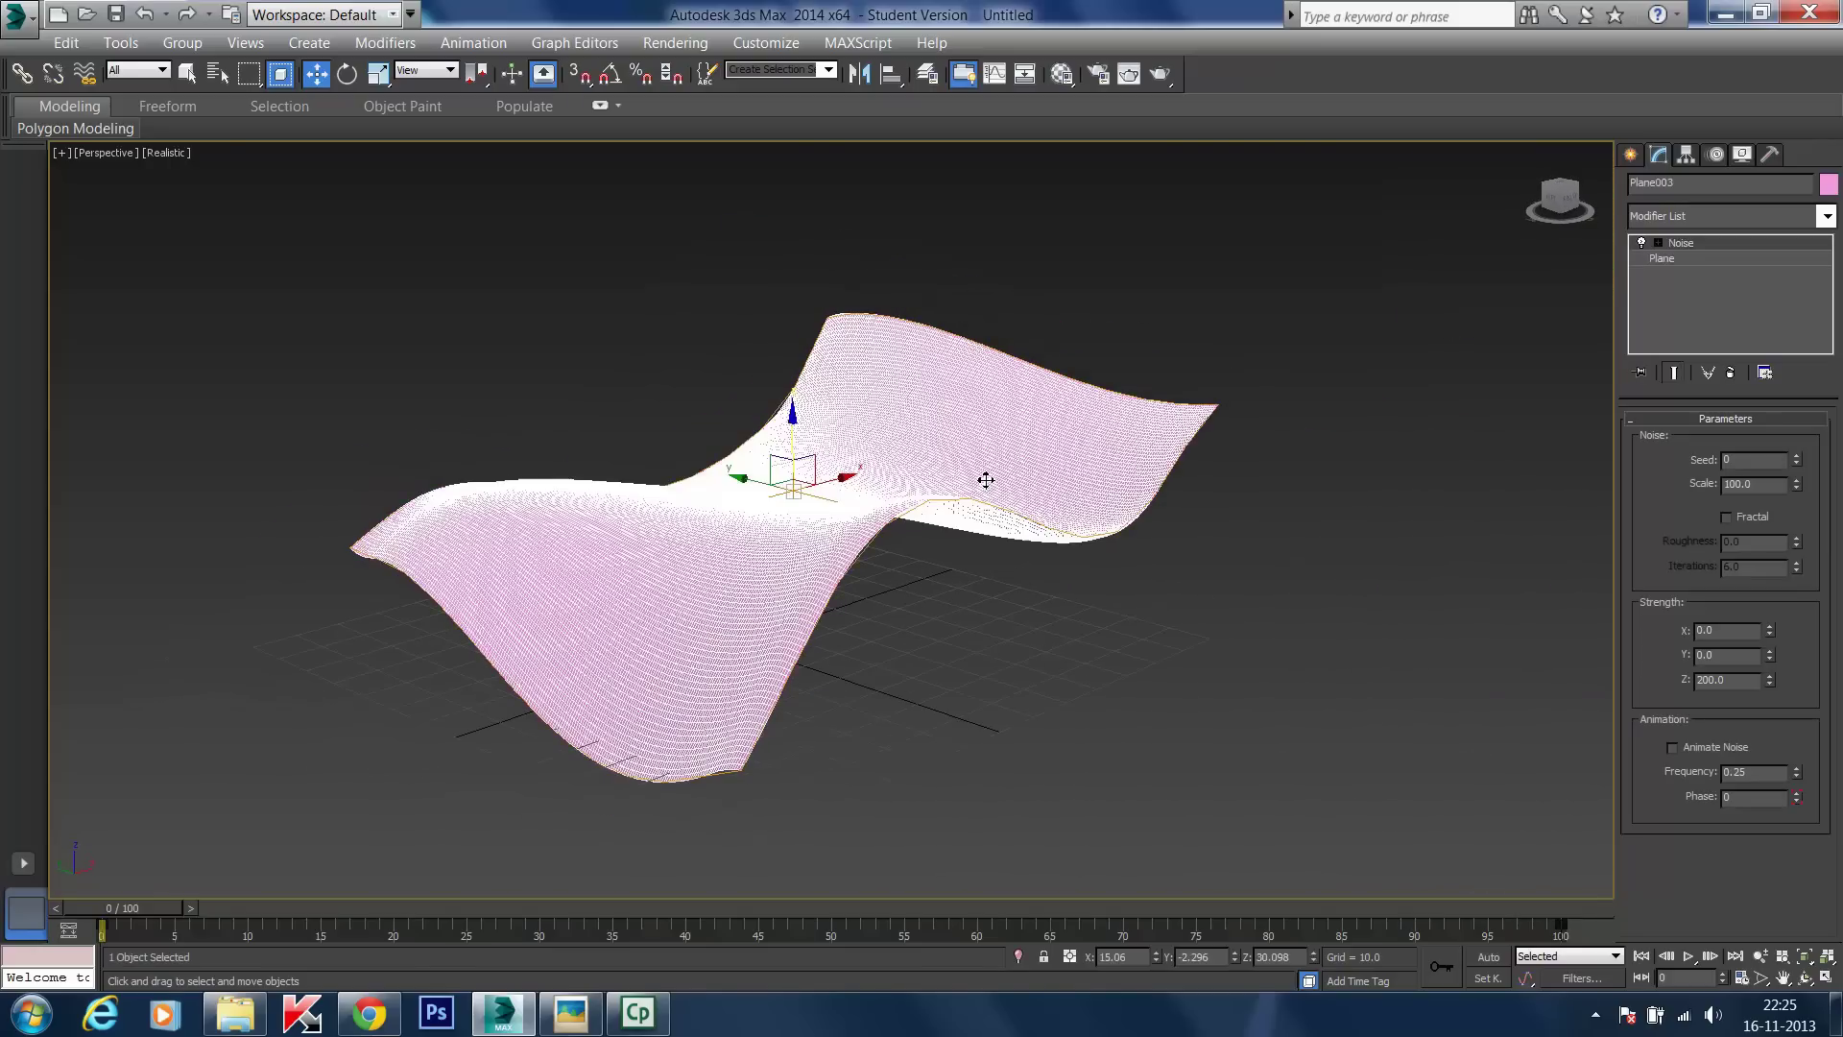
{"action": "left_click", "coordinate": [1297, 561]}
{"action": "left_click", "coordinate": [1049, 463]}
{"action": "left_click", "coordinate": [380, 1019]}
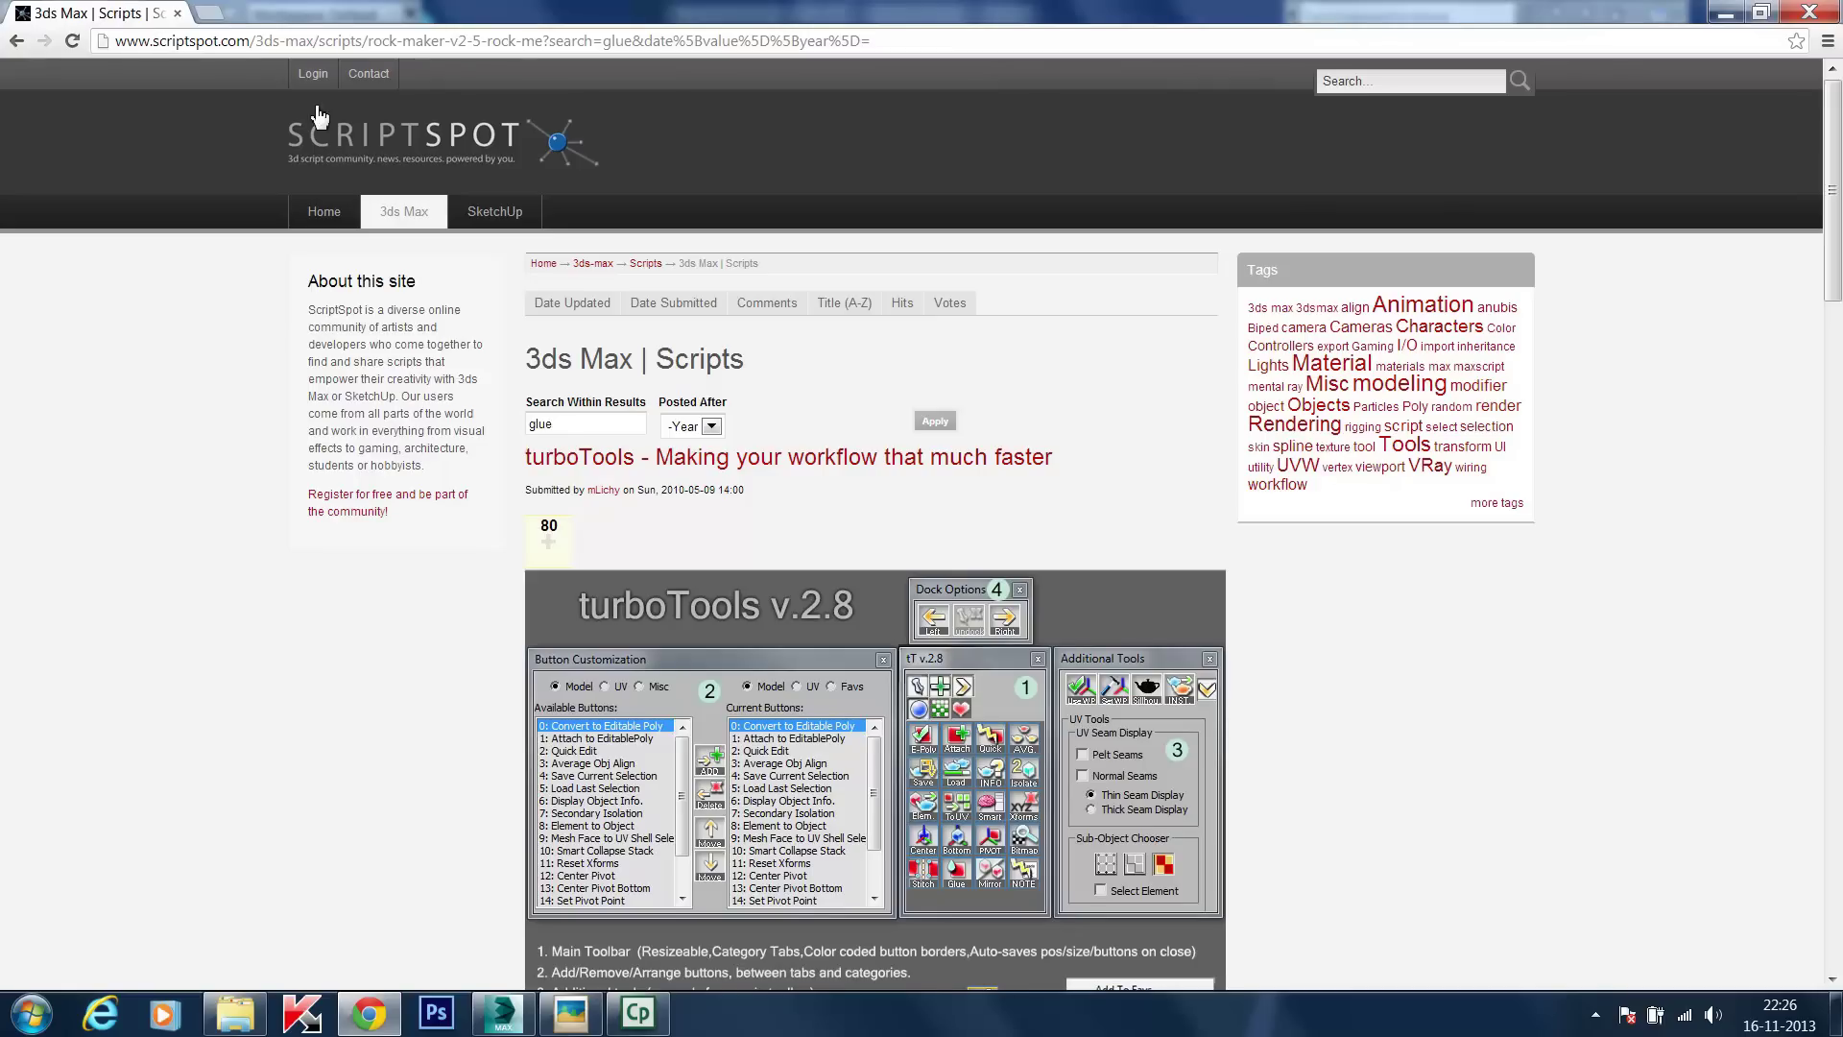
- Refine the ScriptSpot search to 'scripted glue', scroll to that entry, and return to 3ds Max
{"action": "mouse_move", "coordinate": [391, 221]}
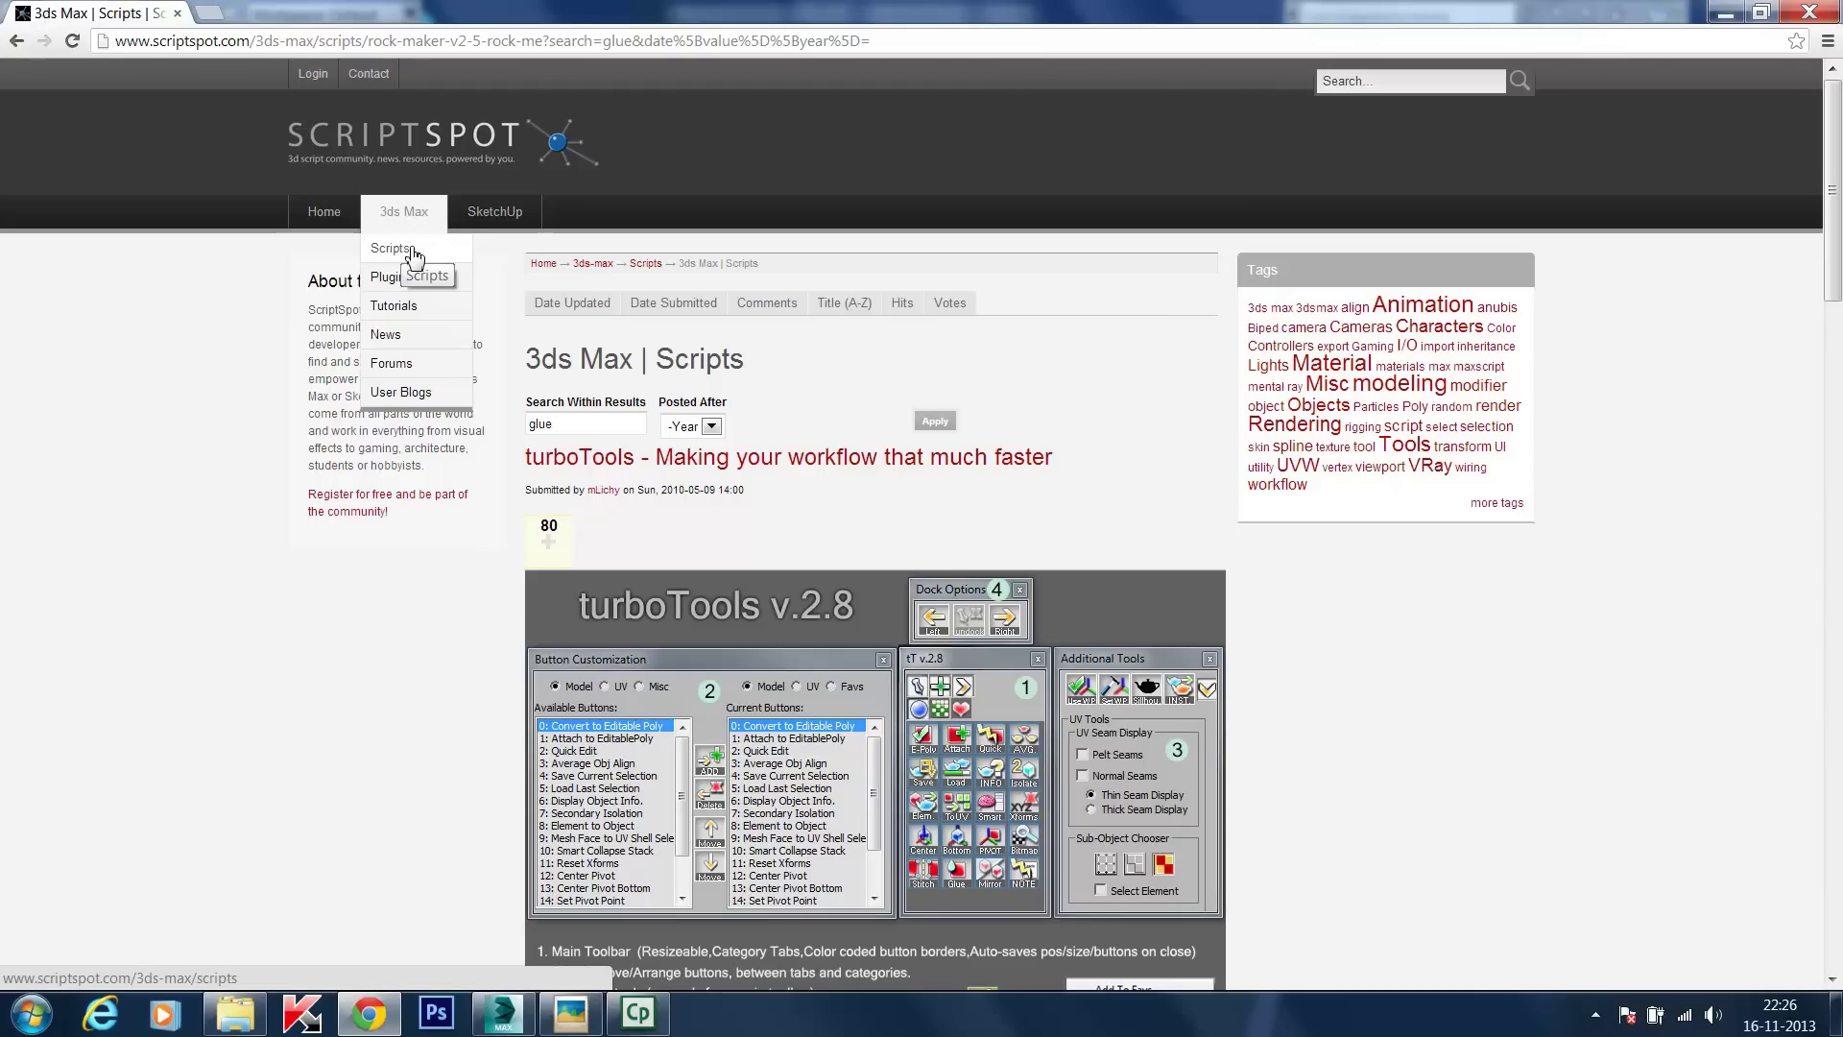
{"action": "left_click", "coordinate": [562, 427]}
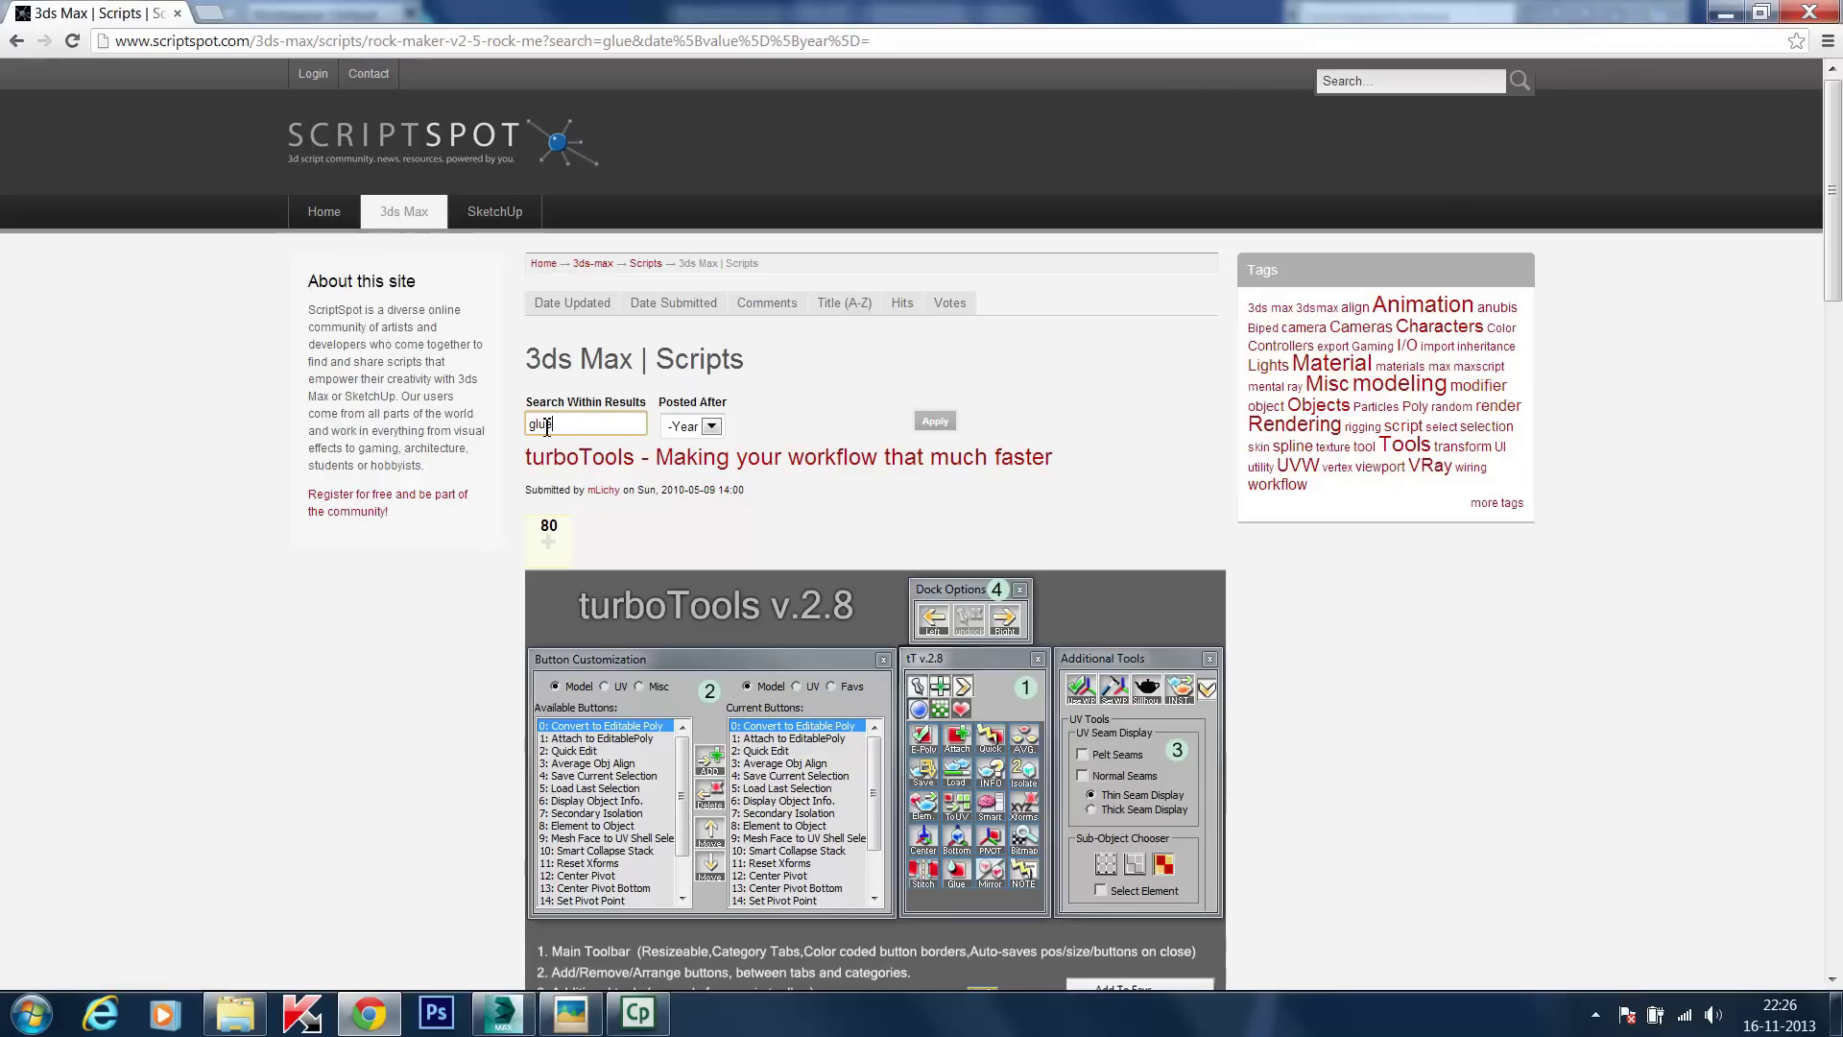
{"action": "left_click", "coordinate": [539, 426]}
{"action": "double_click", "coordinate": [540, 426]}
{"action": "left_click", "coordinate": [561, 425]}
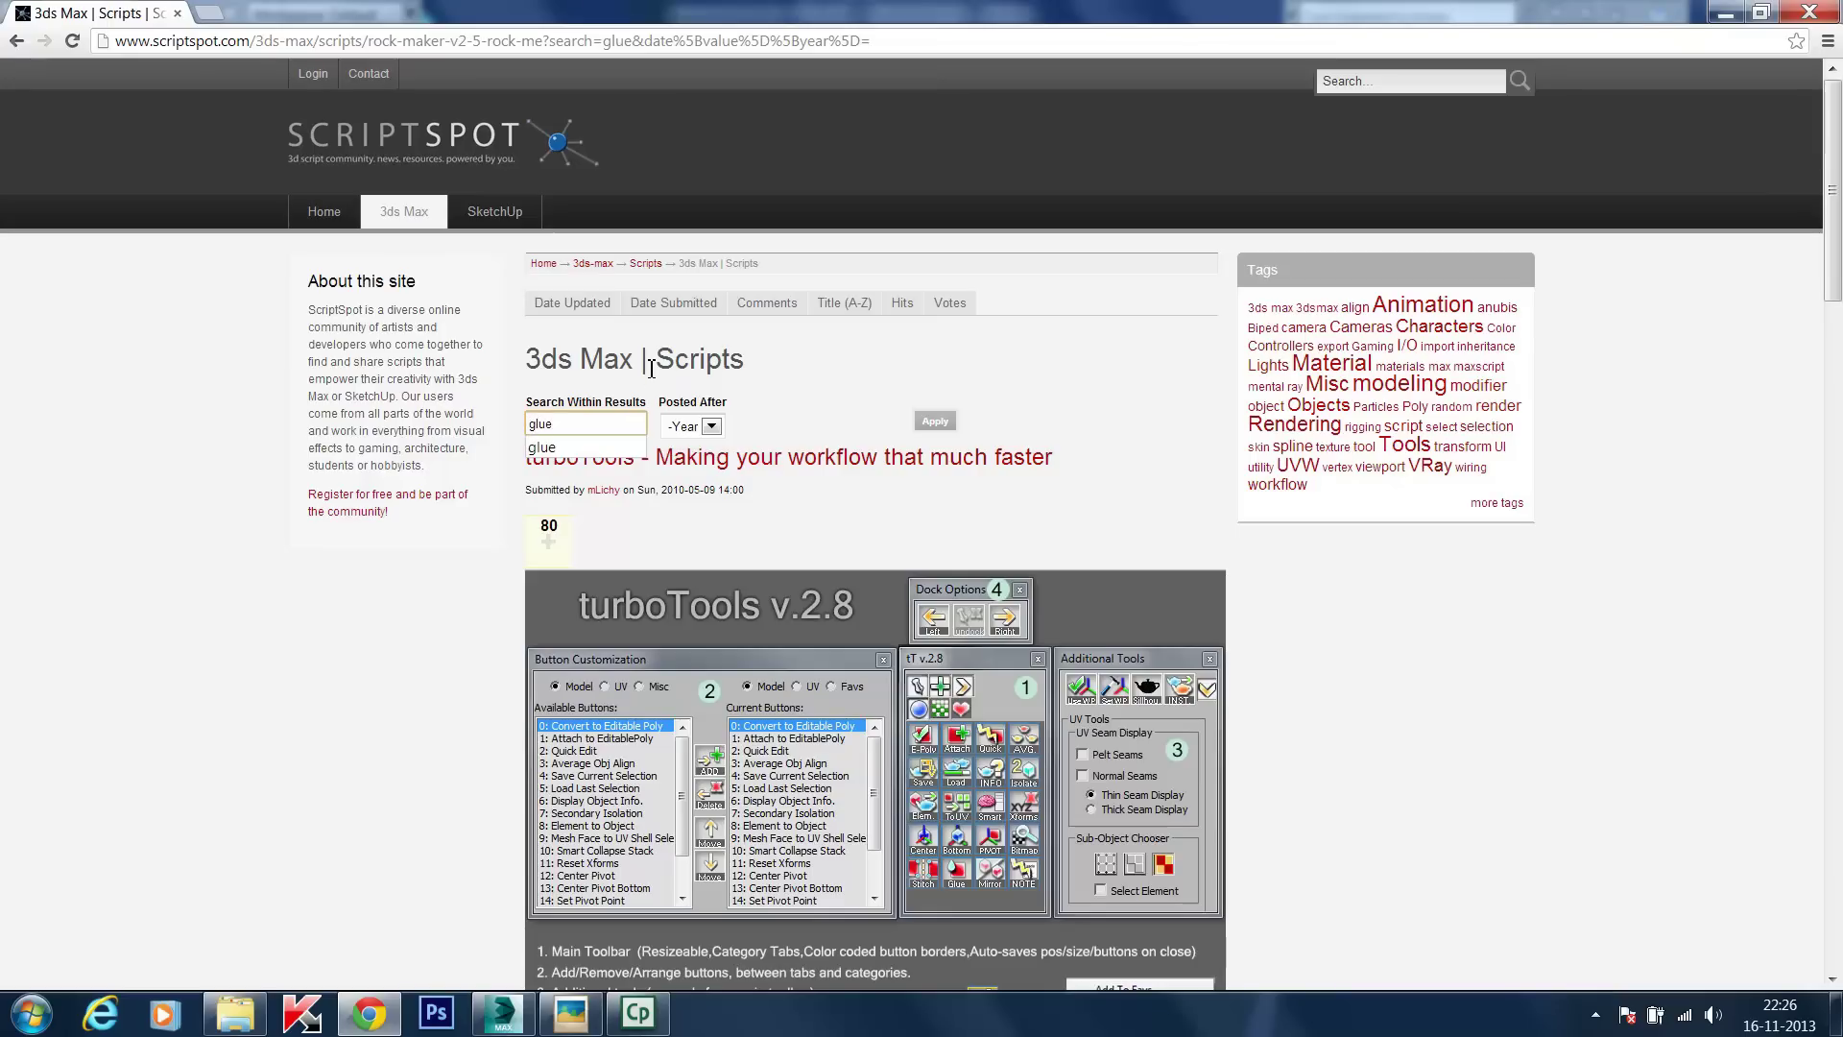
{"action": "type", "text": "scripte"}
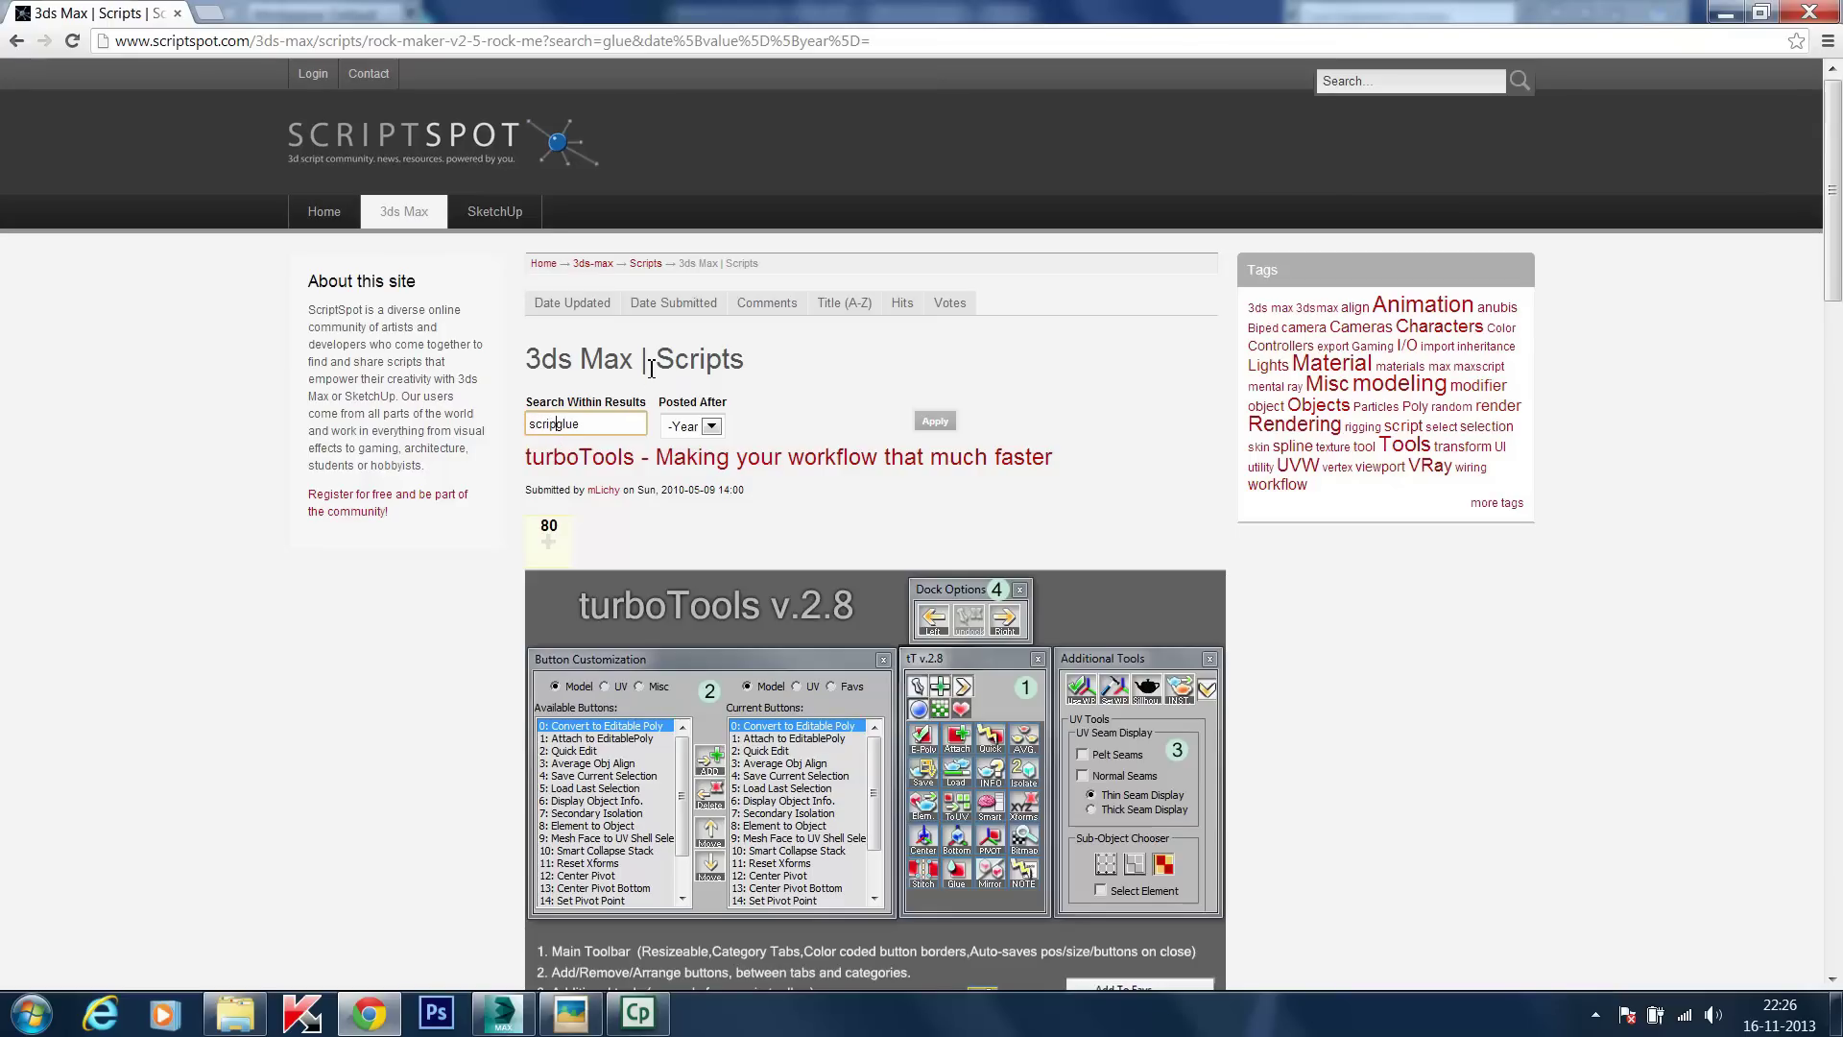
{"action": "type", "text": "d"}
{"action": "left_click", "coordinate": [817, 386]}
{"action": "scroll", "coordinate": [817, 427], "scroll_direction": "down", "scroll_amount": 12}
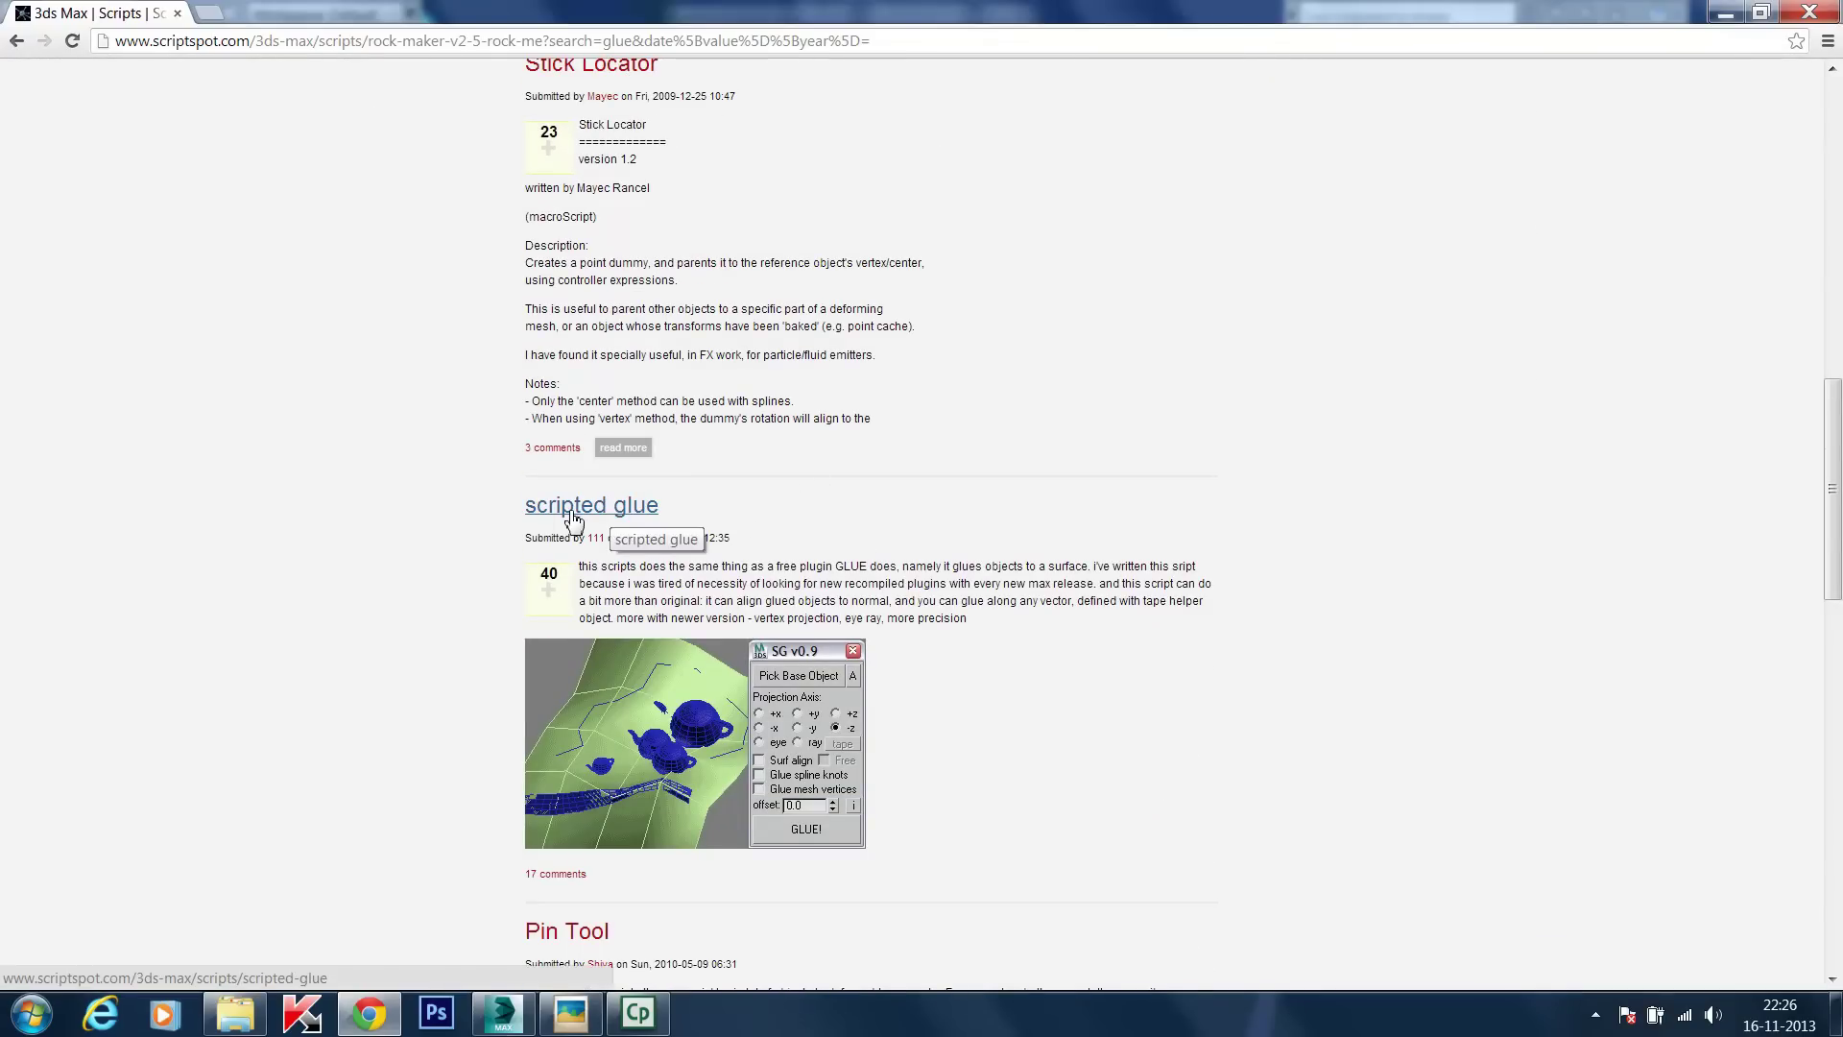
{"action": "scroll", "coordinate": [573, 519], "scroll_direction": "down", "scroll_amount": 1}
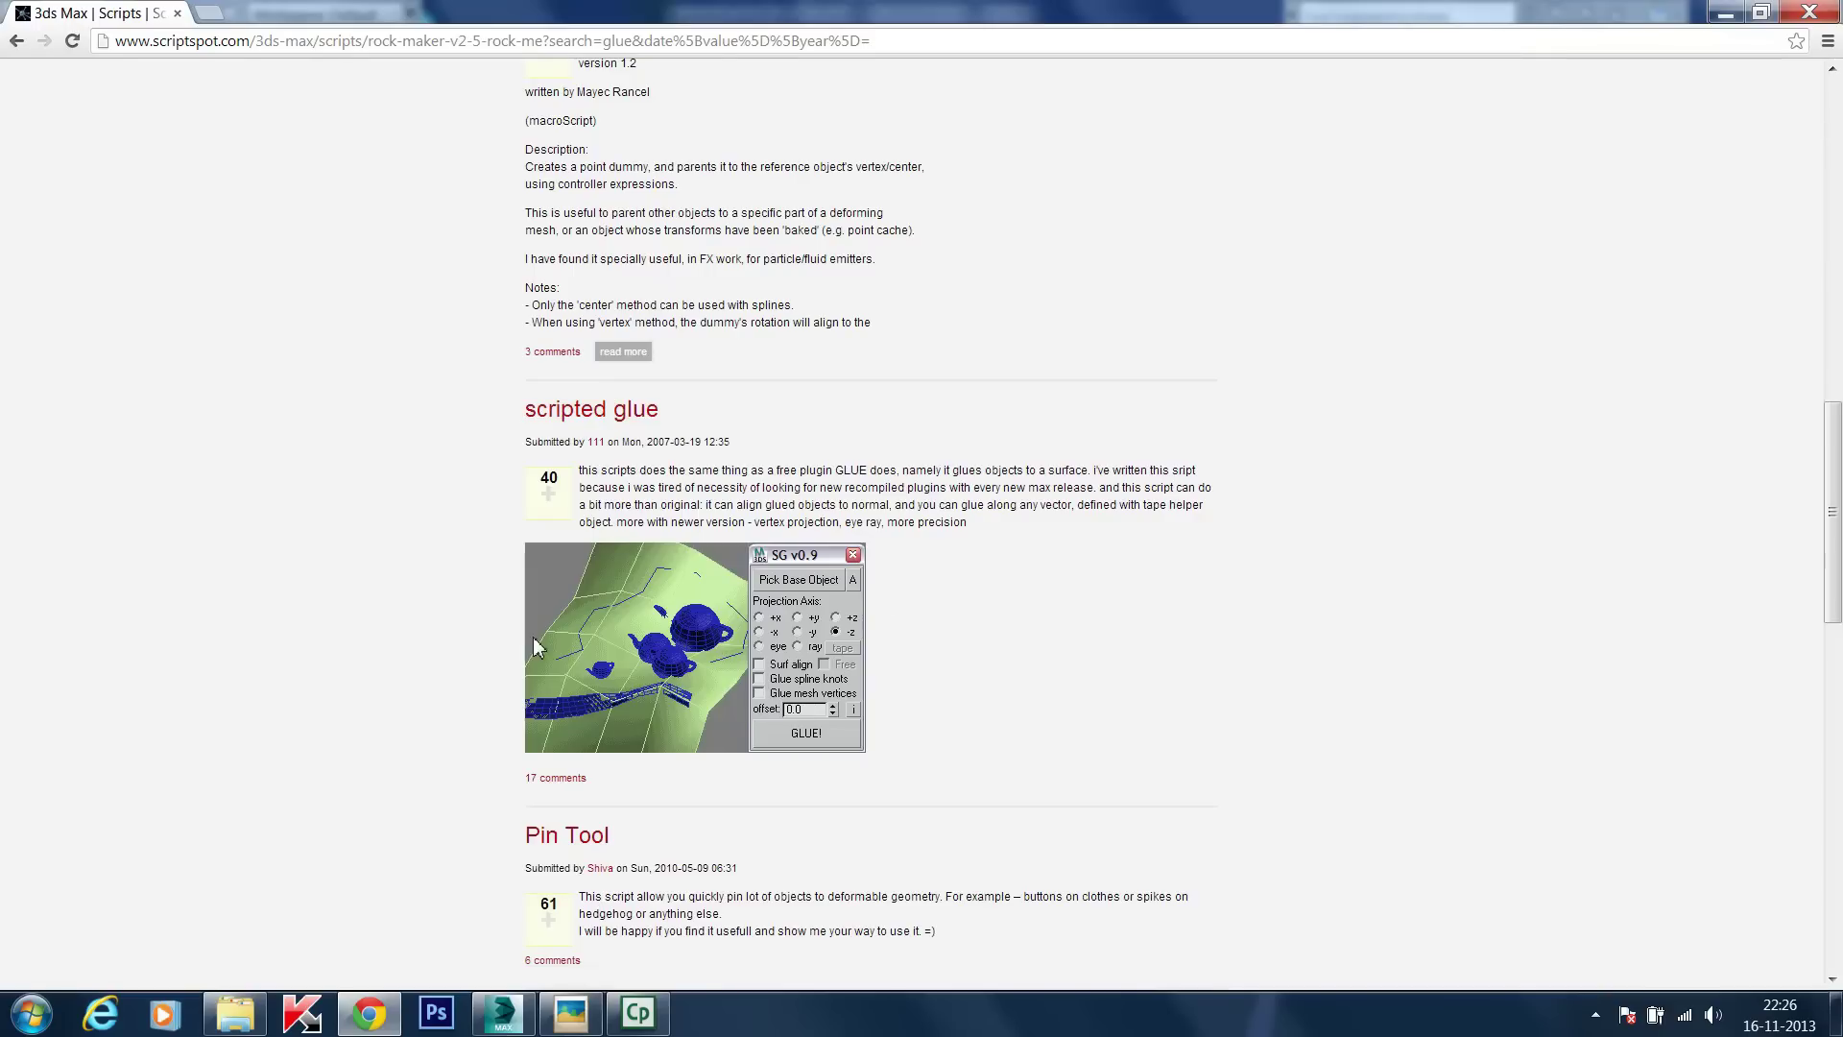
{"action": "left_click", "coordinate": [504, 1020]}
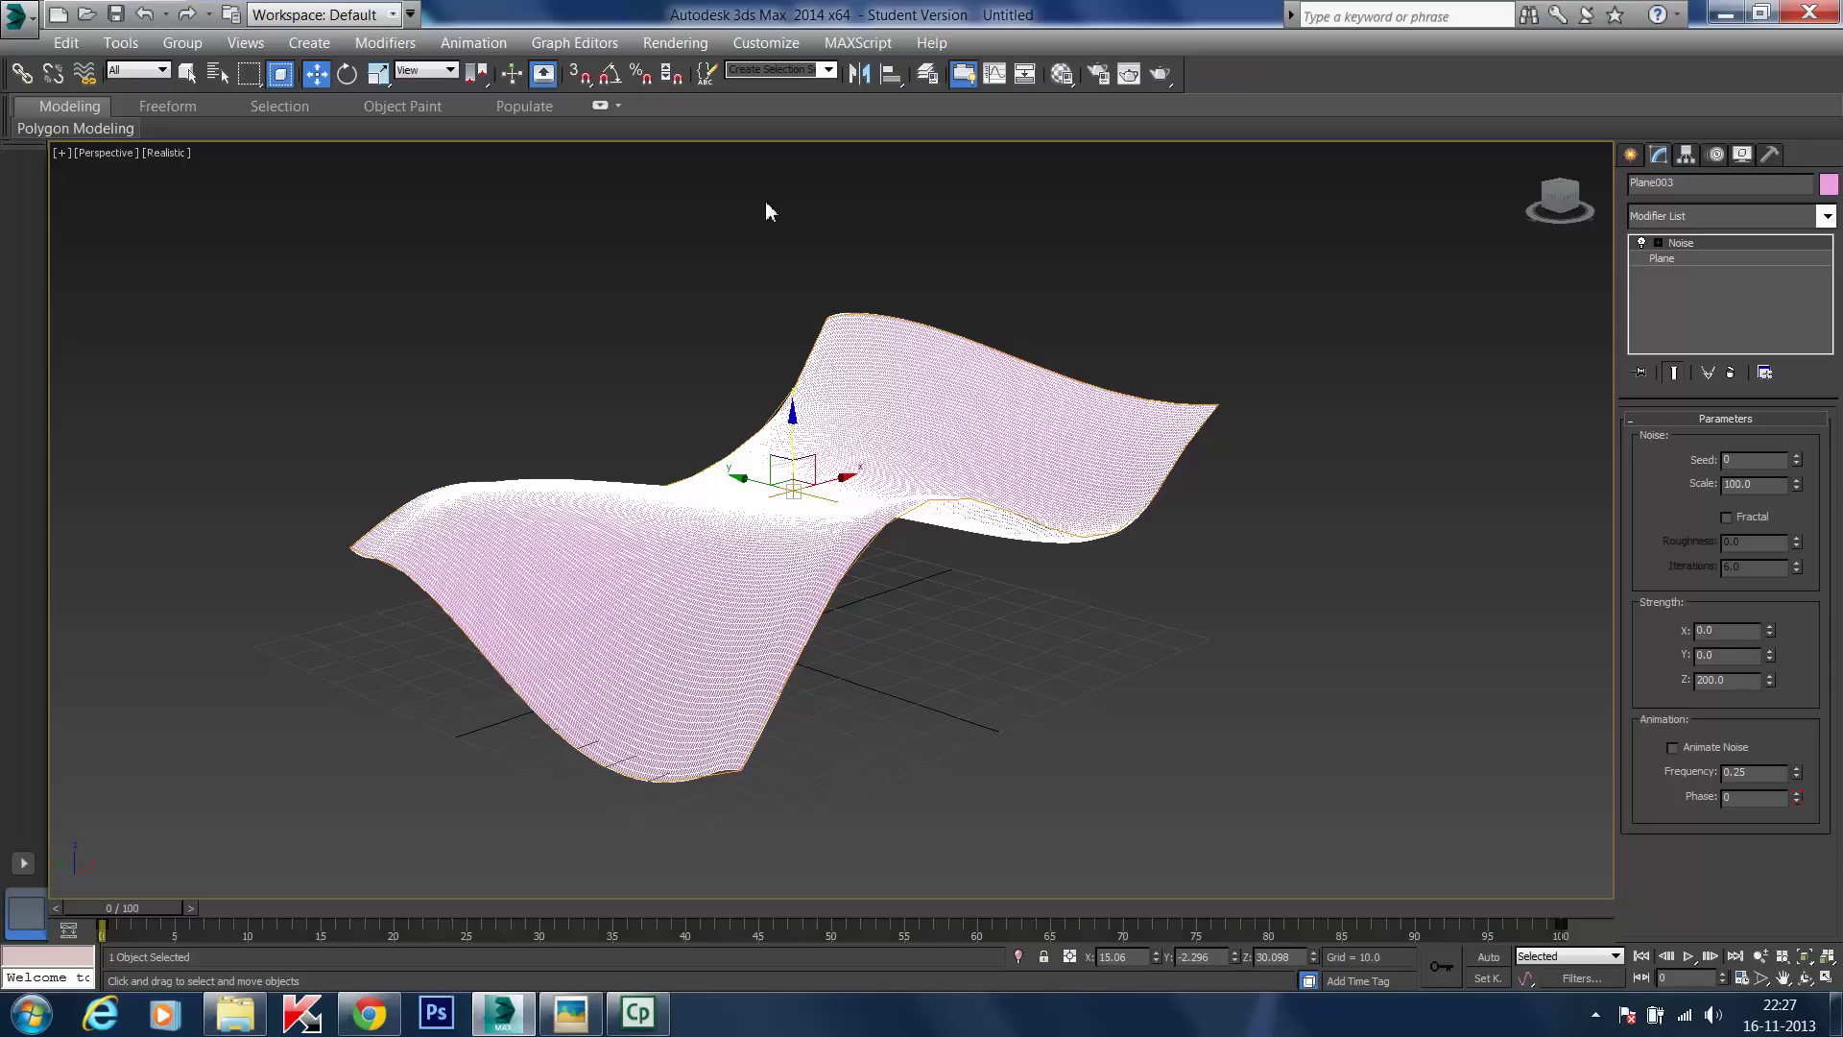
- Deselect the plane and run 111_scriptedGlue_v0.9.ms from the Desktop via MAXScript > Run Script
{"action": "left_click", "coordinate": [810, 207]}
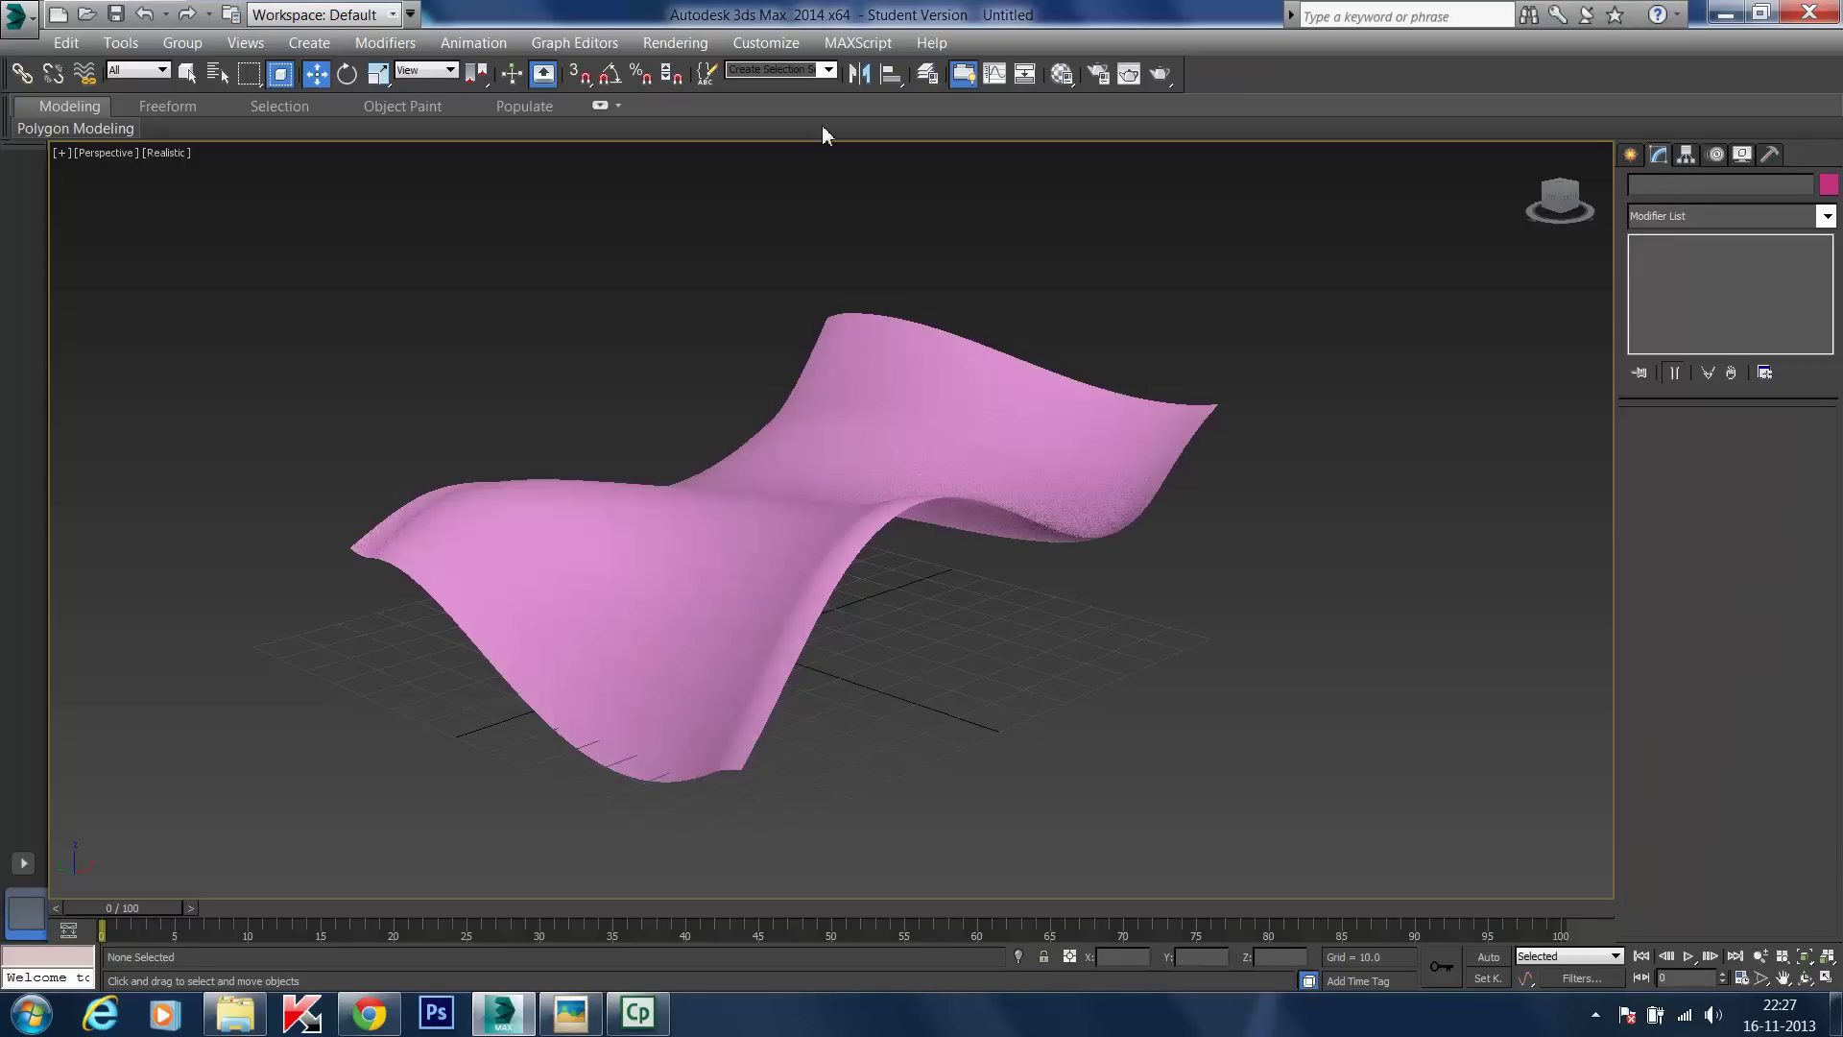
{"action": "left_click", "coordinate": [846, 44]}
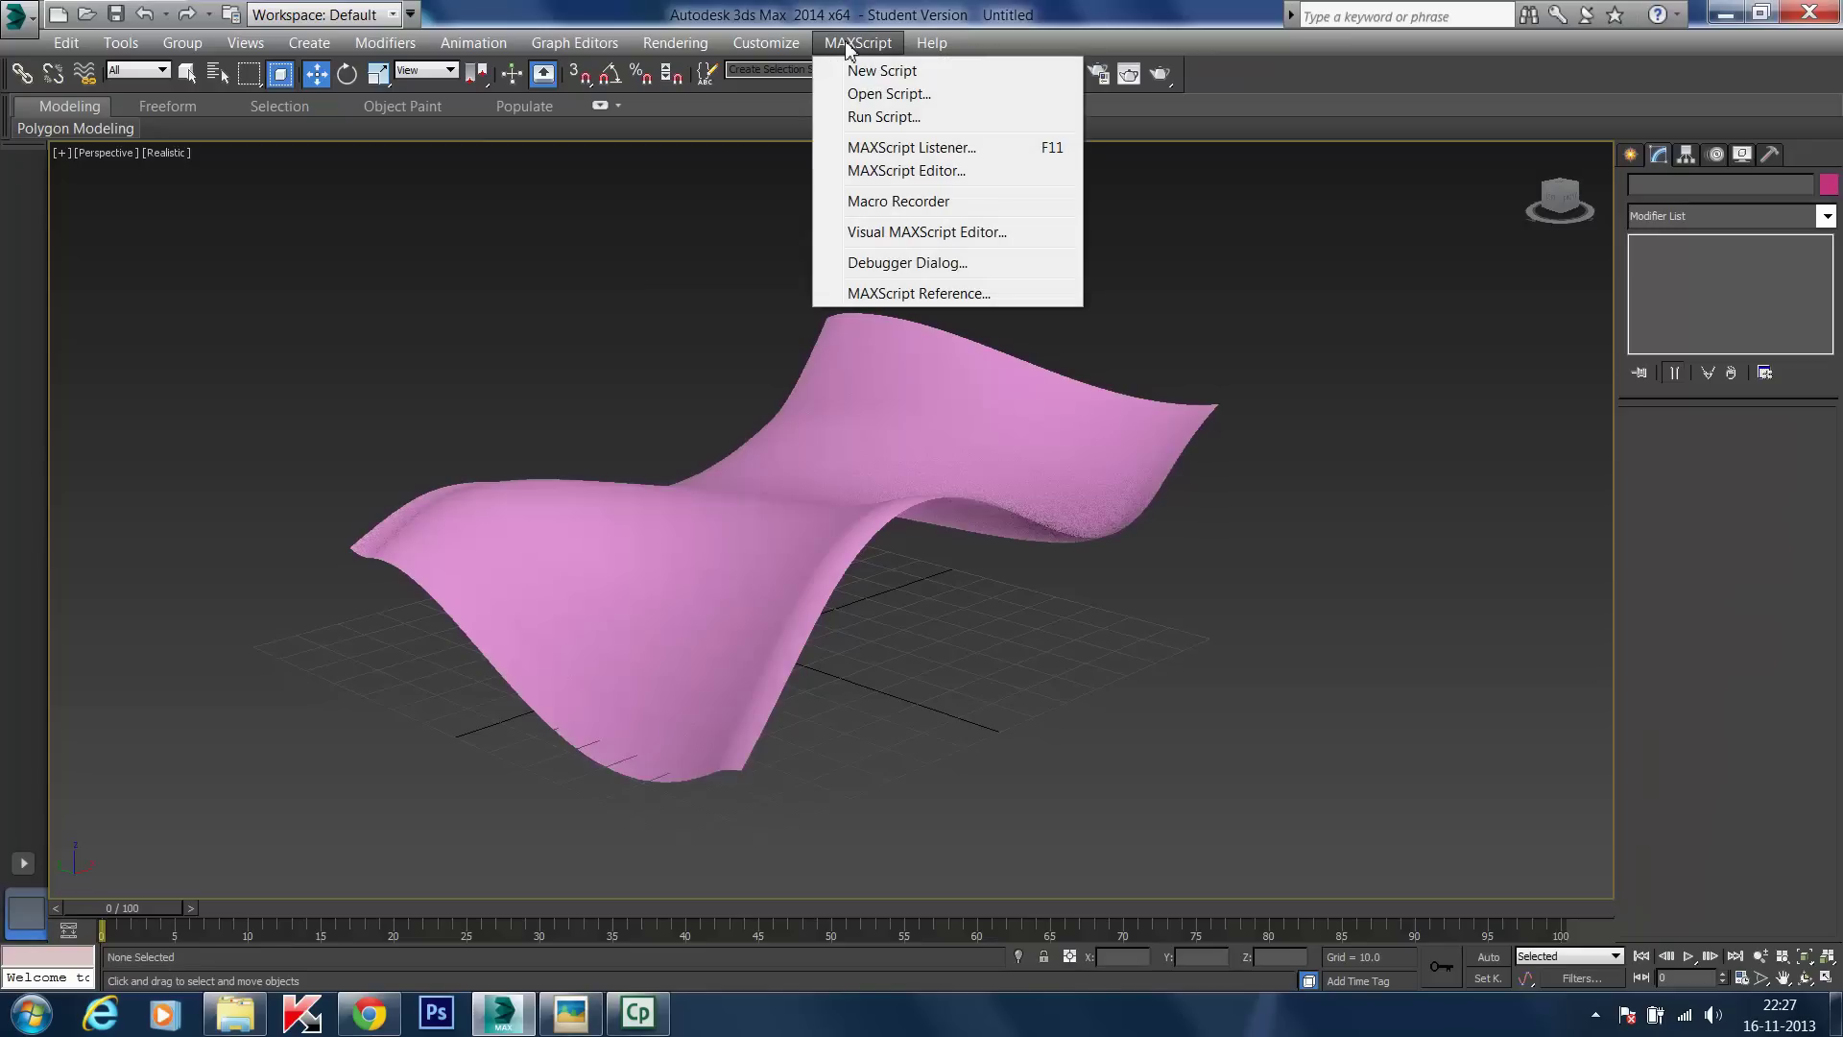
{"action": "left_click", "coordinate": [879, 117]}
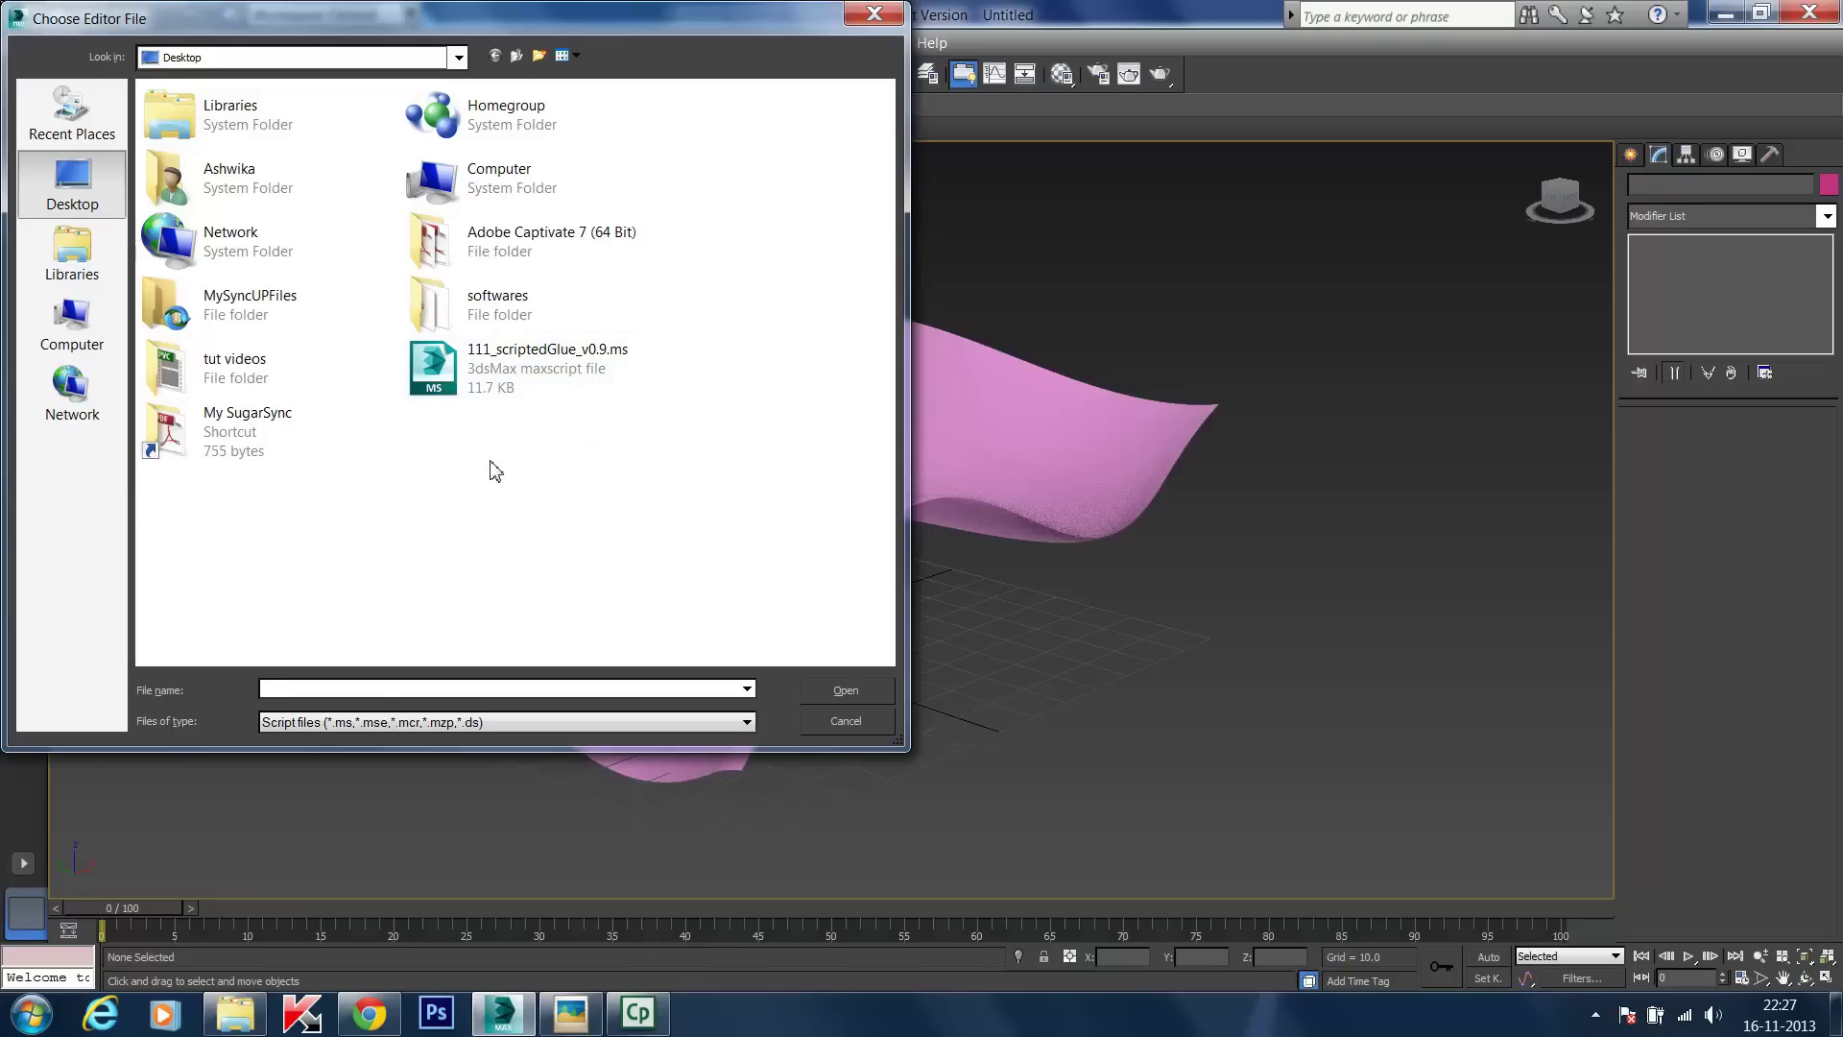
{"action": "left_click", "coordinate": [485, 372]}
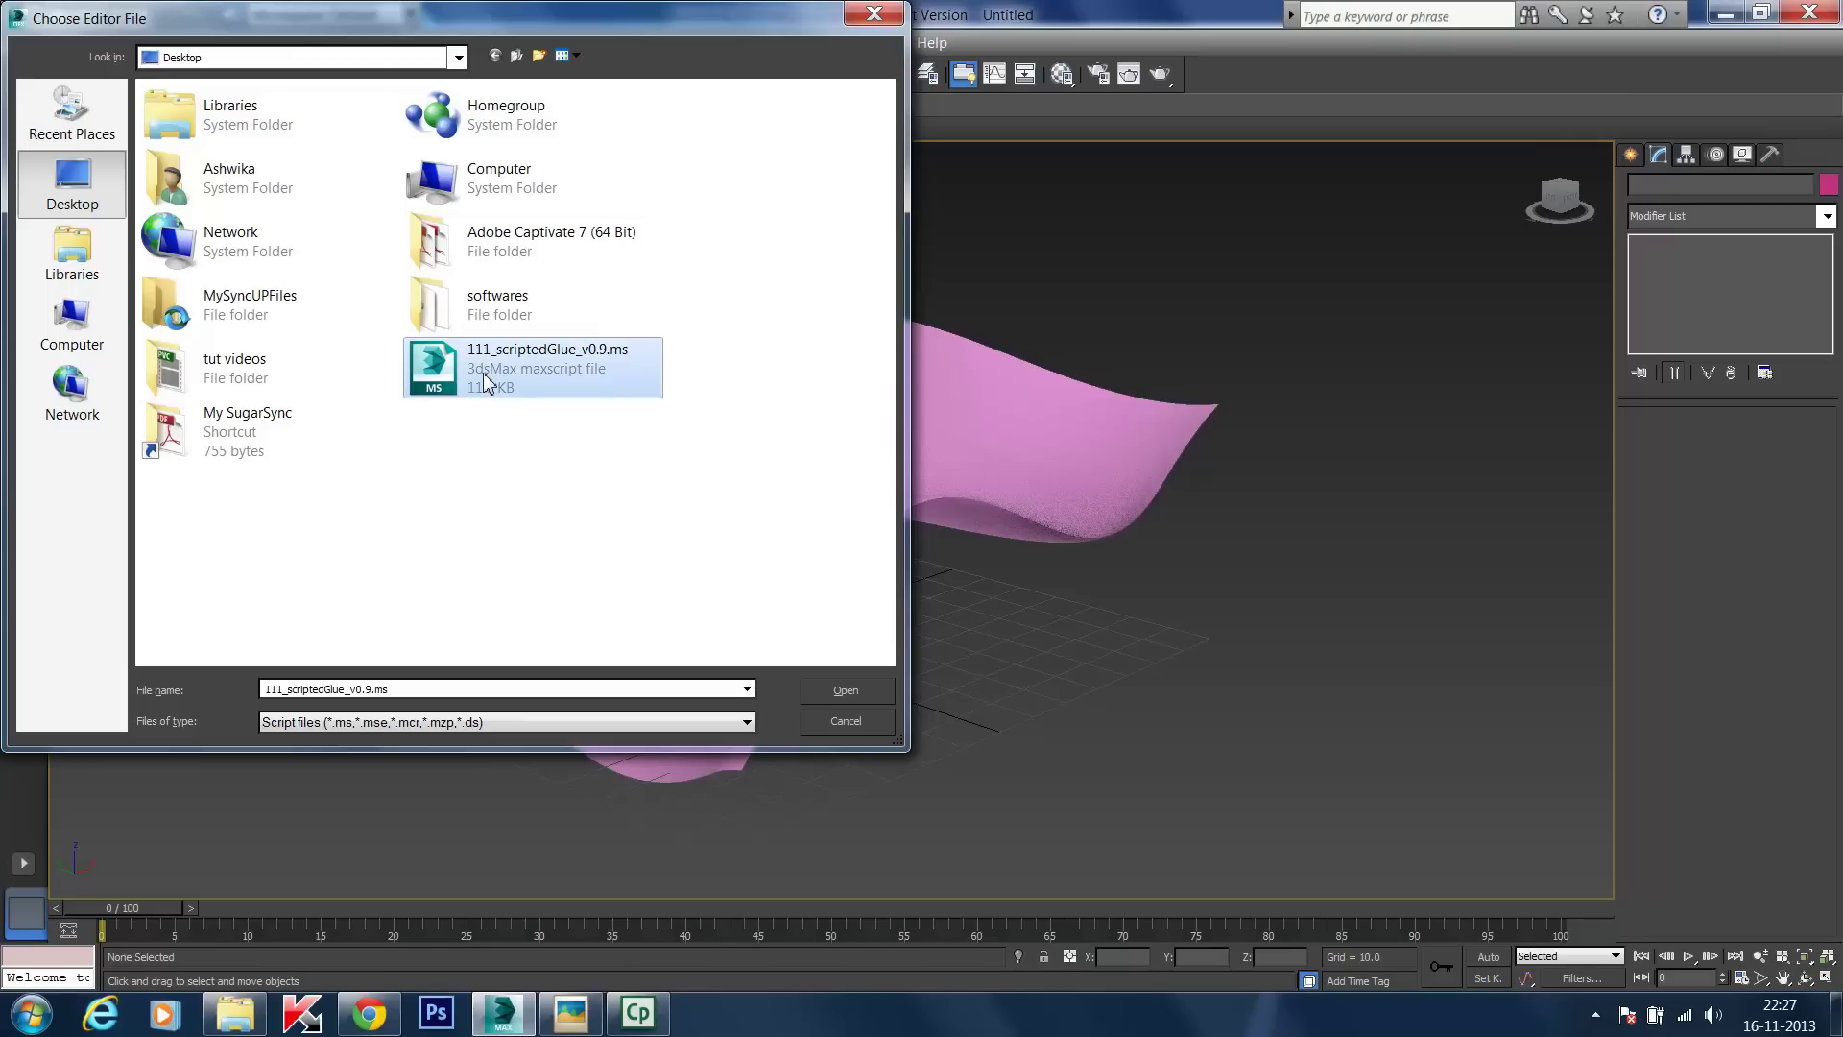
{"action": "left_click", "coordinate": [860, 687]}
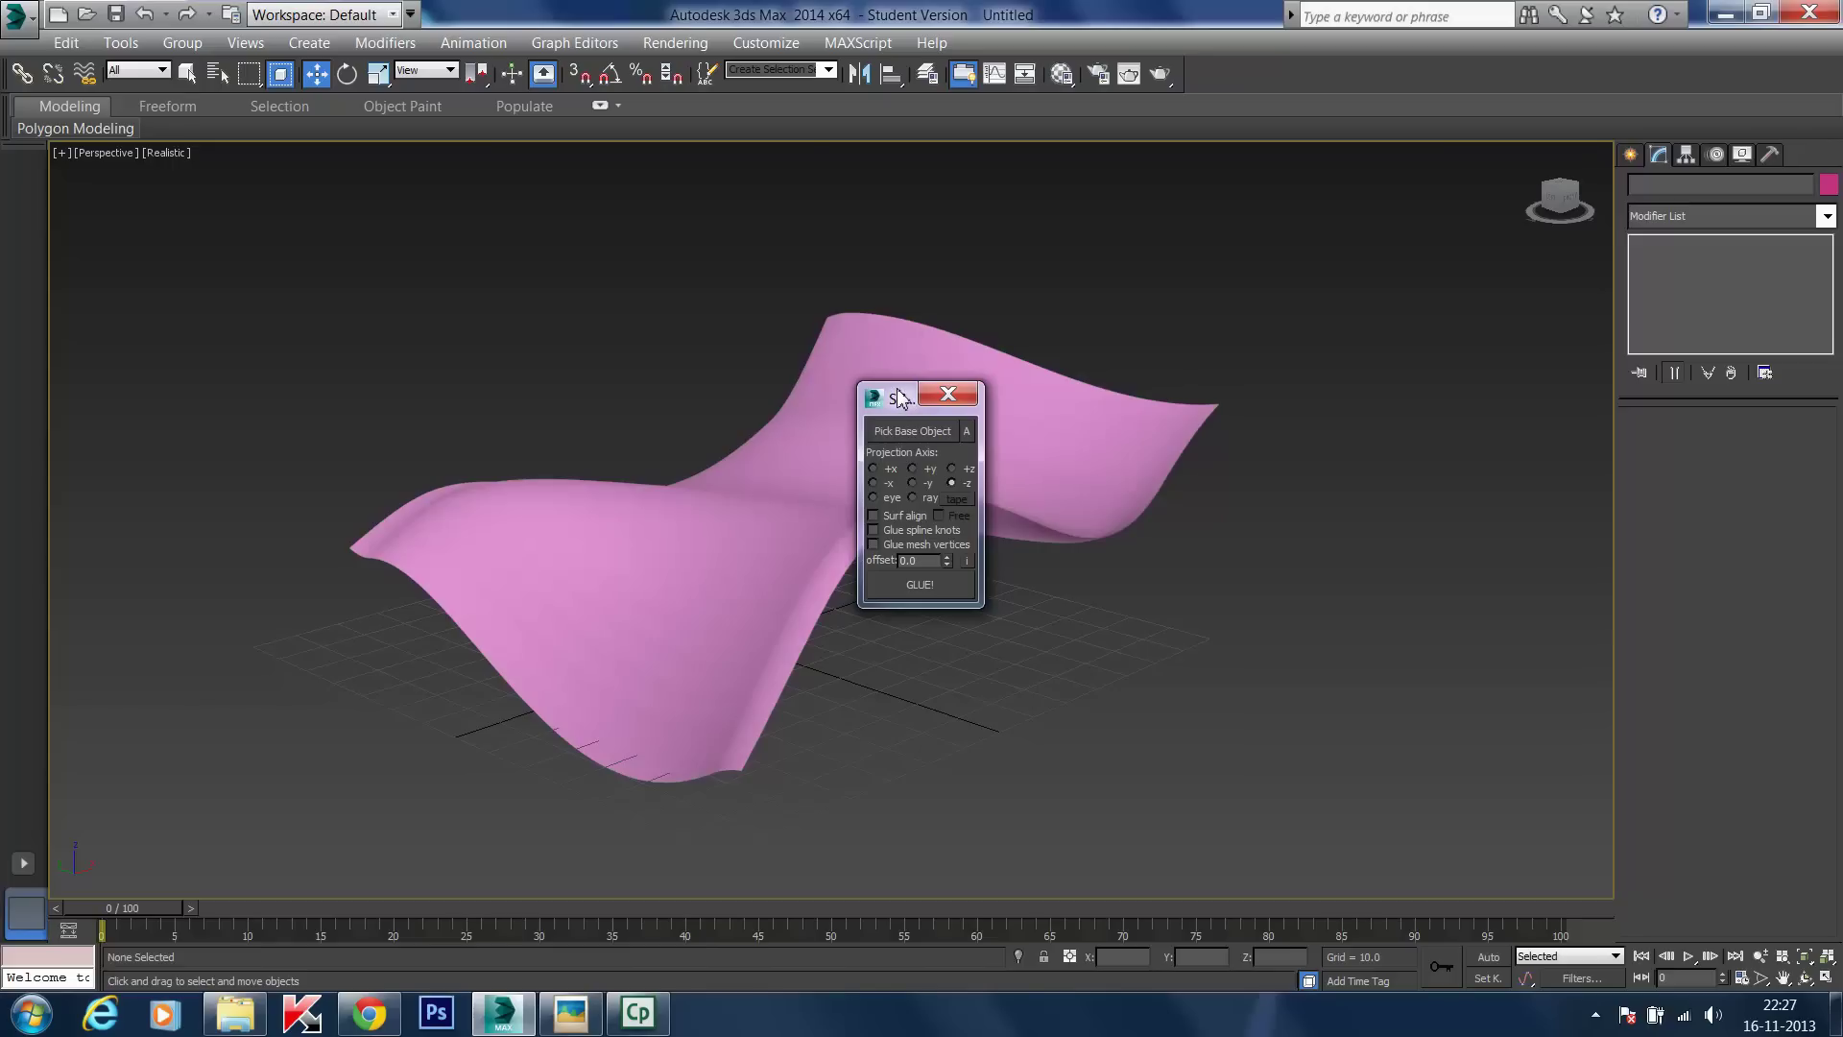
- Drag the scripted glue window to the left side and pan to recentre the wavy surface
{"action": "left_click_drag", "start_coordinate": [900, 395], "coordinate": [118, 368]}
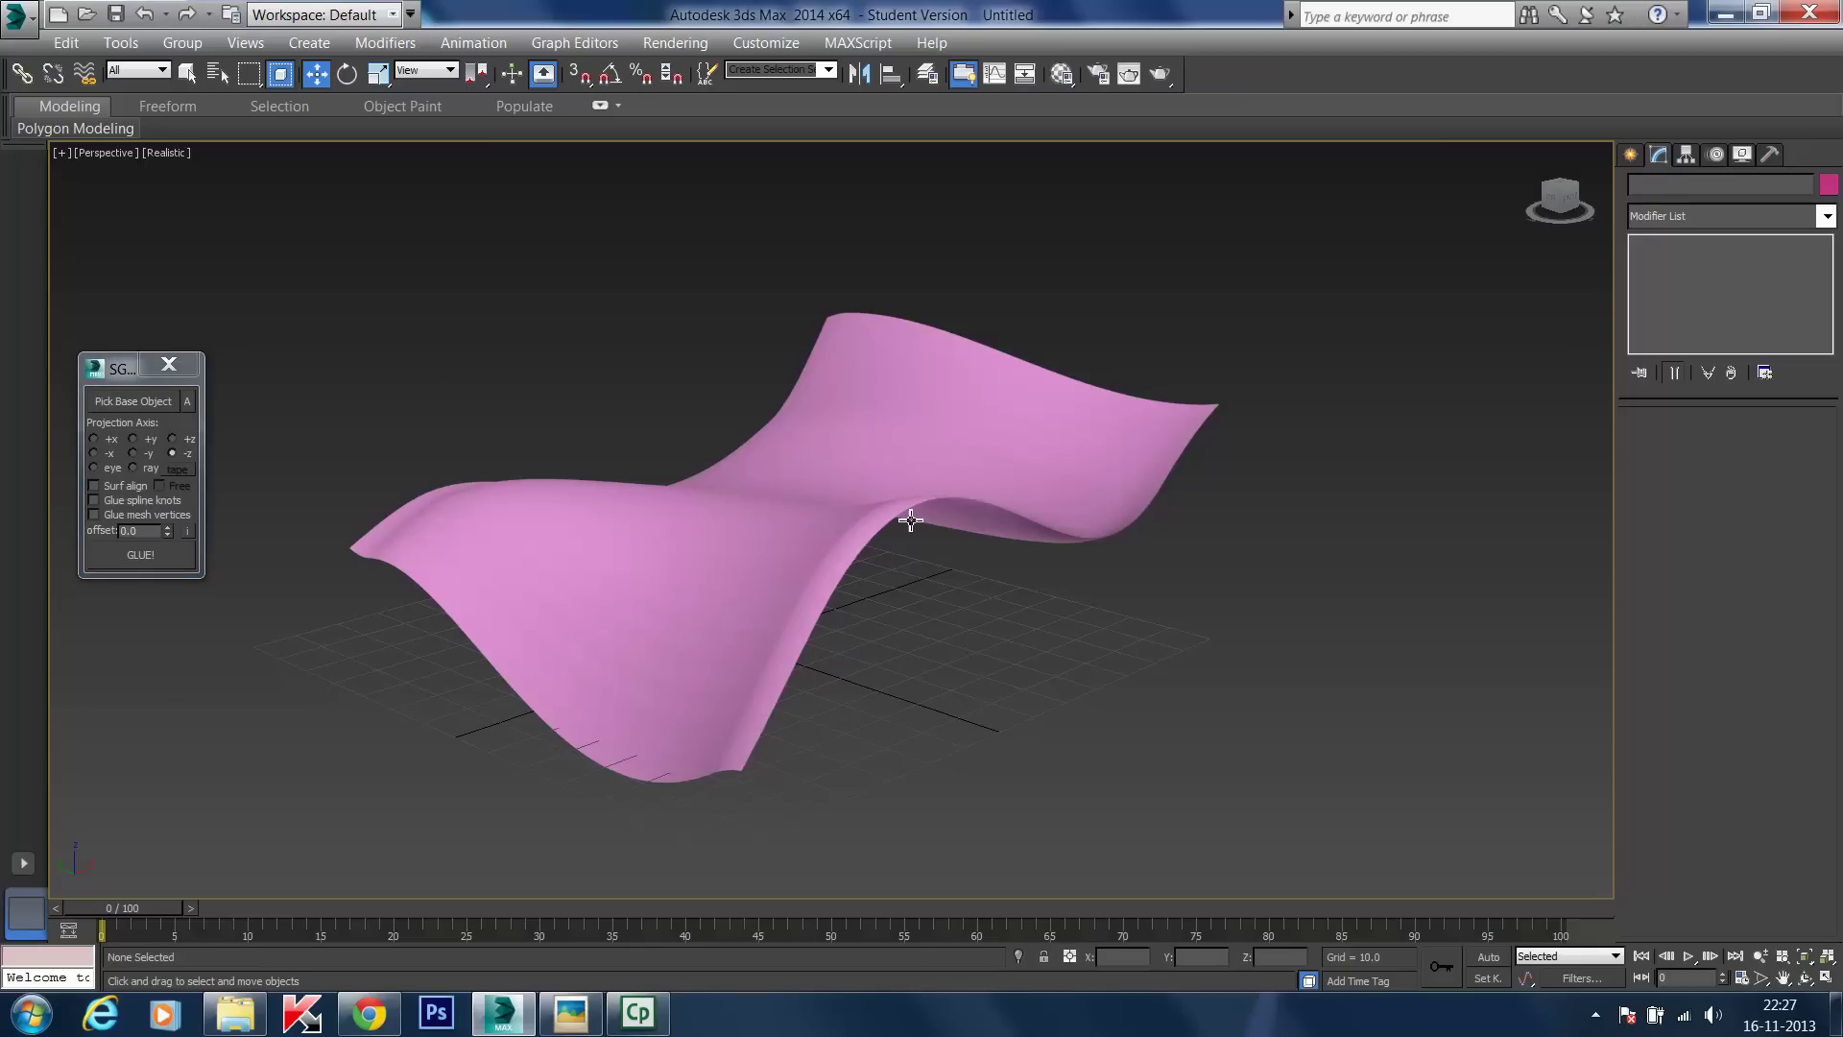
{"action": "middle_click_drag", "start_coordinate": [917, 528], "coordinate": [1041, 609]}
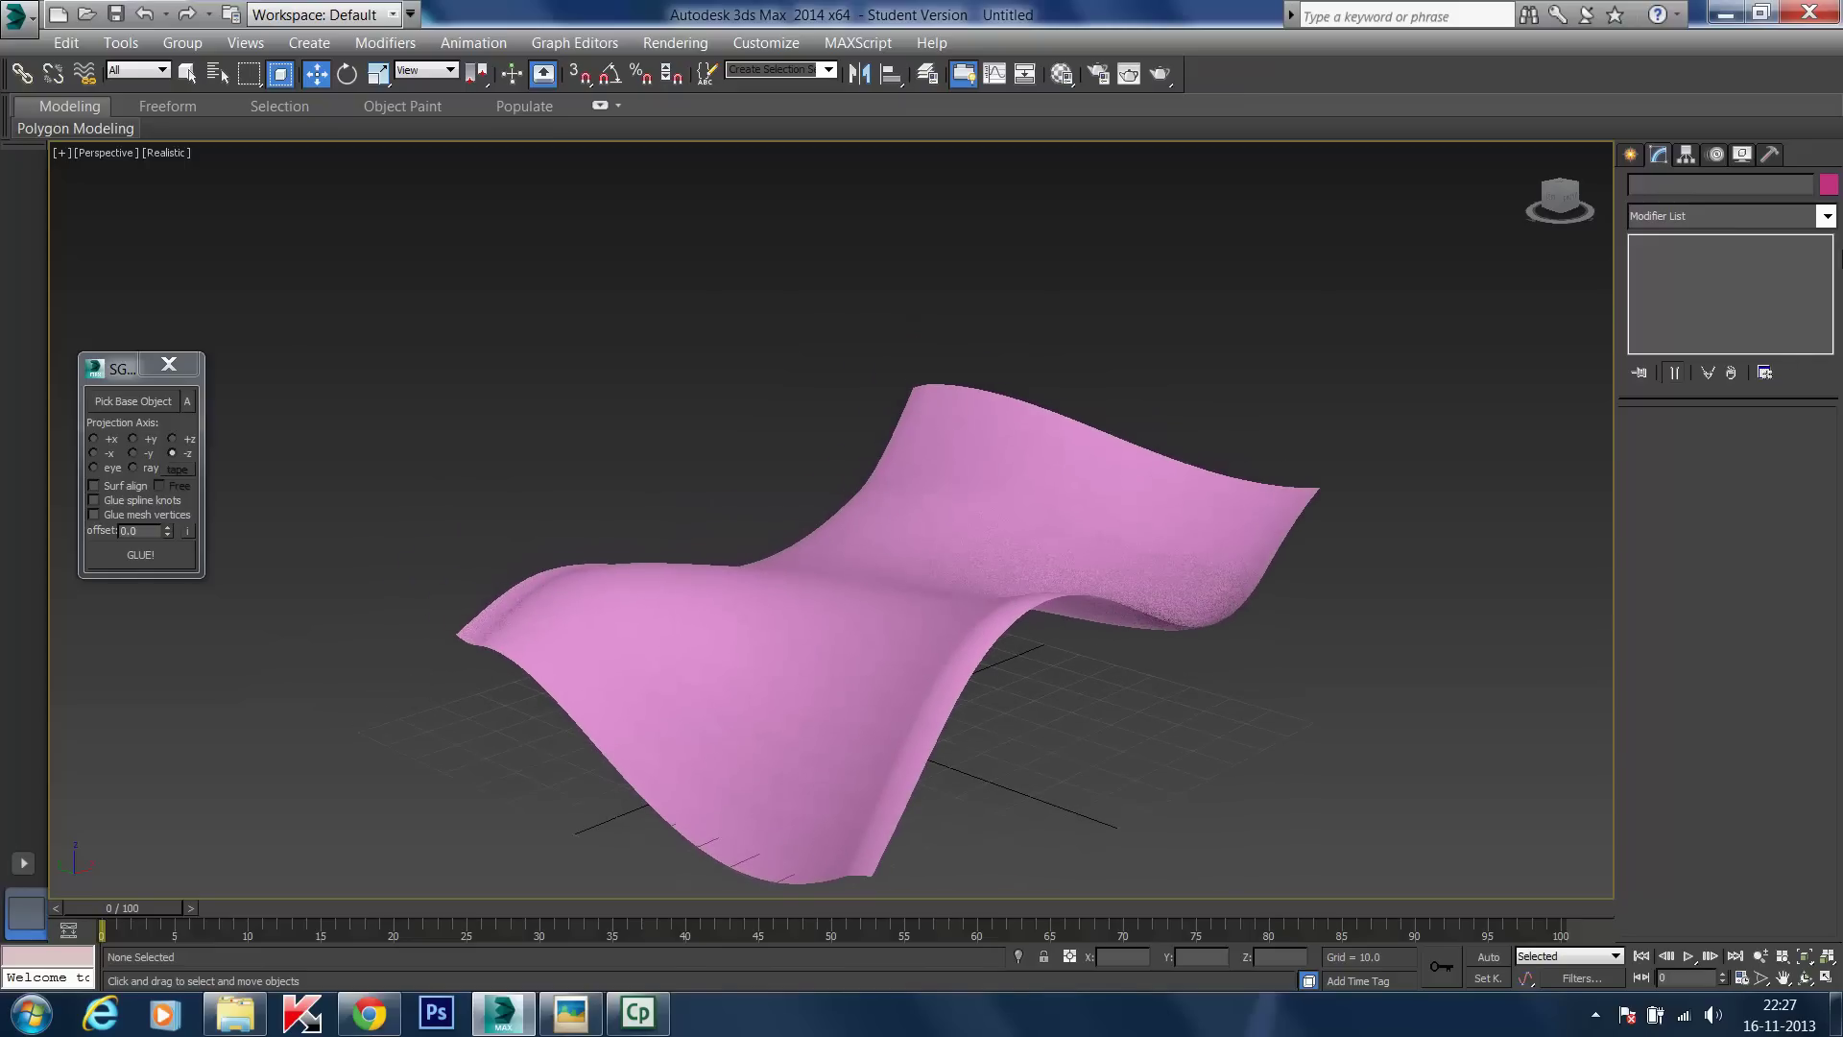
- Create a teapot on top of the wavy surface
{"action": "left_click", "coordinate": [1631, 156]}
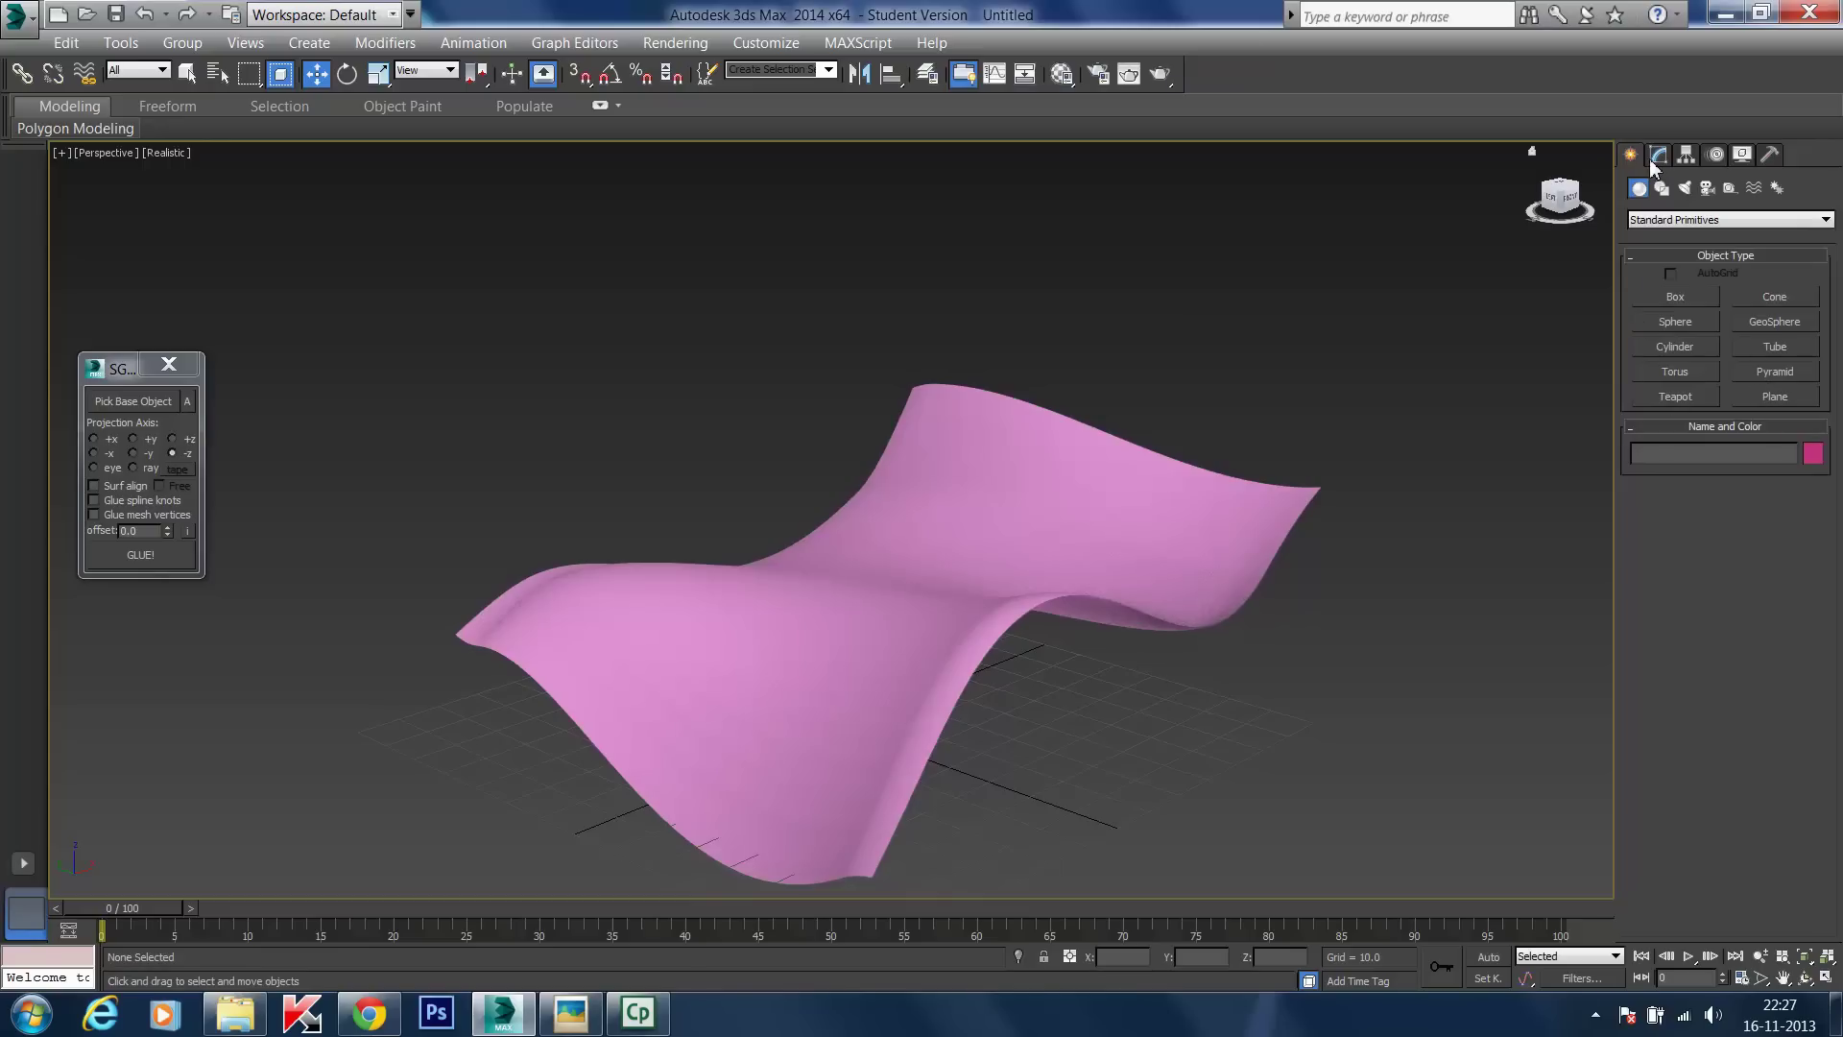
{"action": "left_click", "coordinate": [1657, 397]}
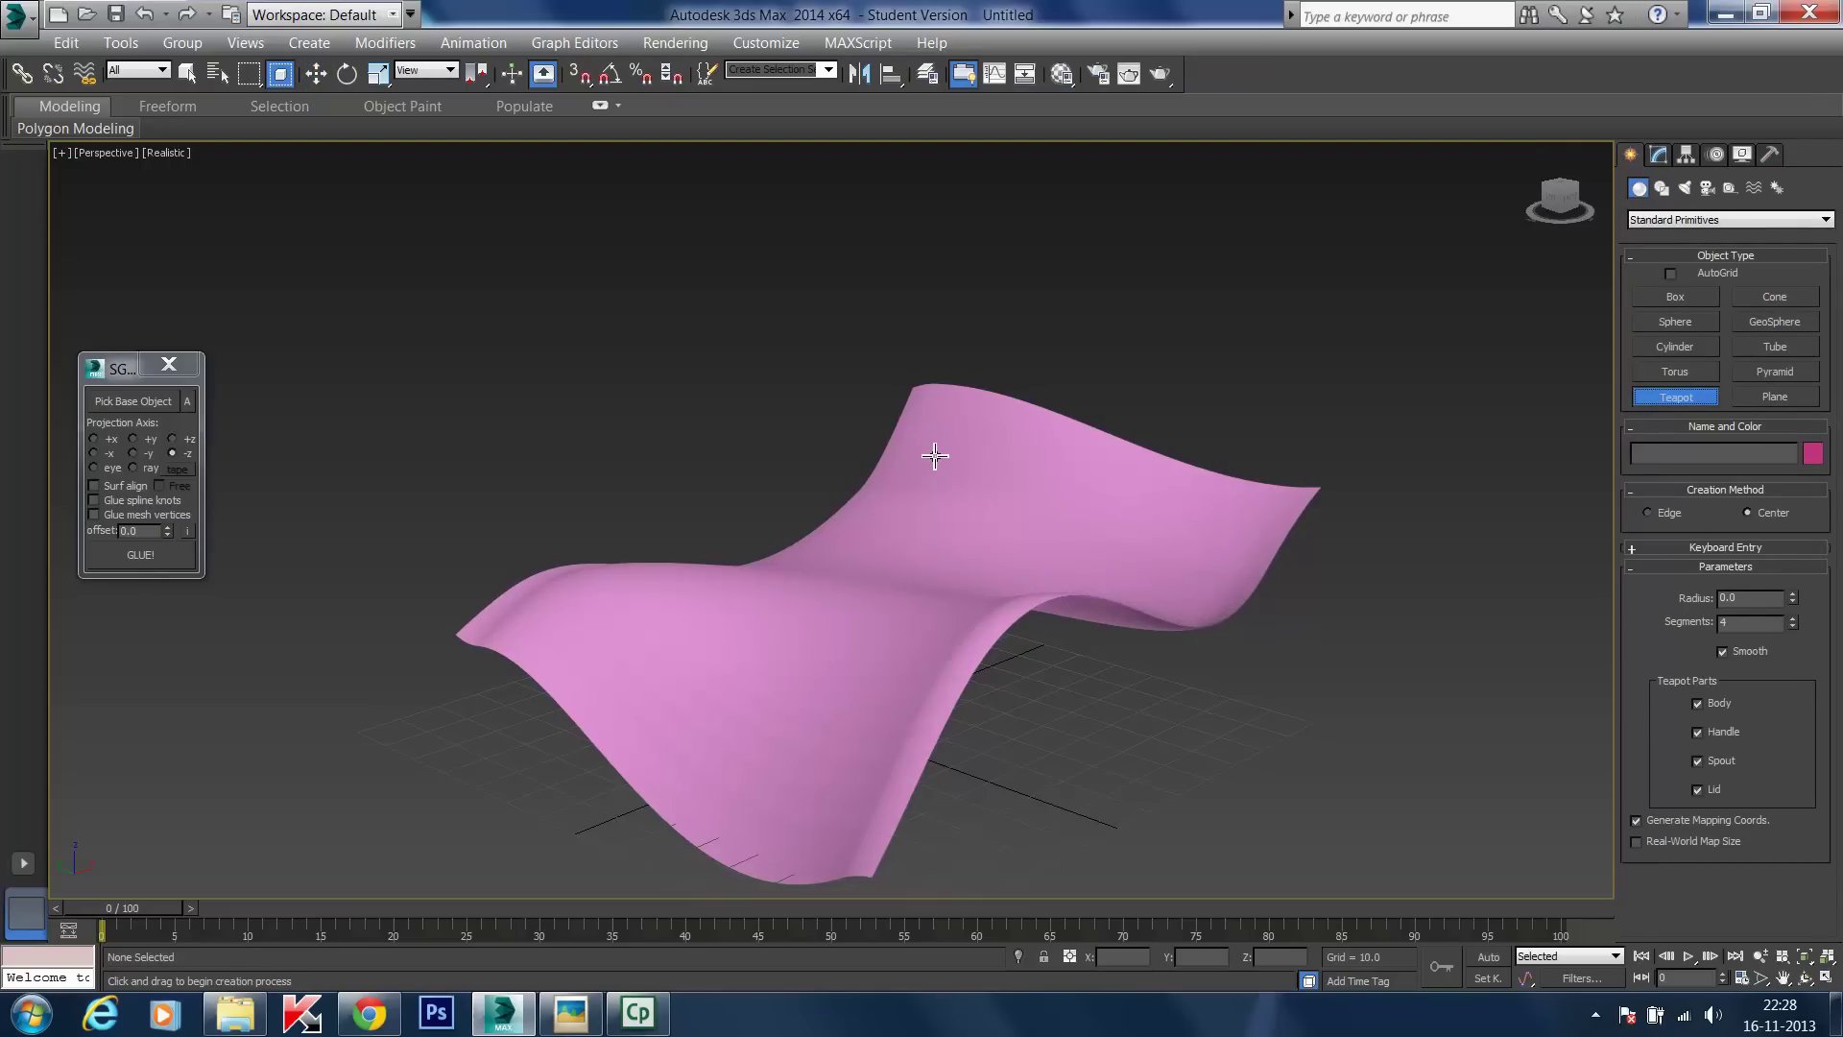
{"action": "middle_click_drag", "start_coordinate": [1134, 638], "coordinate": [1037, 585], "text": "alt"}
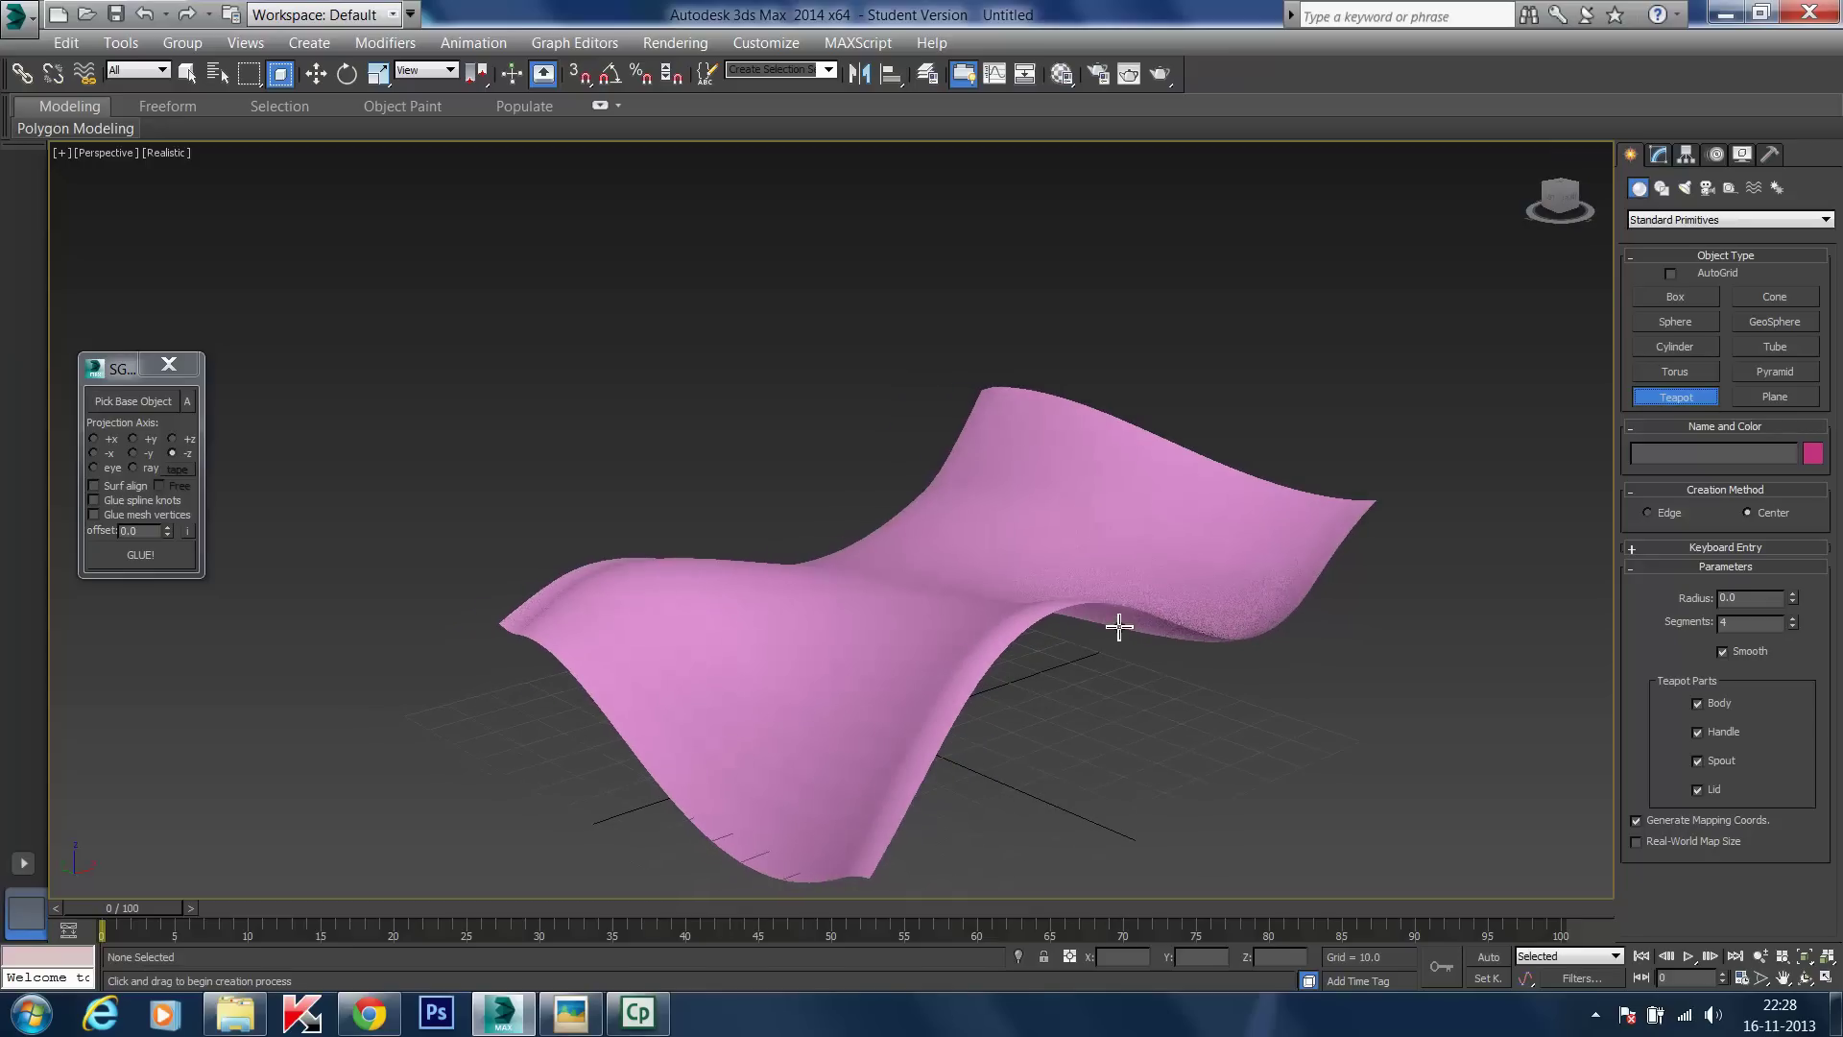
{"action": "mouse_move", "coordinate": [1024, 461]}
{"action": "left_mouse_down"}
{"action": "mouse_move", "coordinate": [1061, 493]}
{"action": "mouse_move", "coordinate": [1054, 477]}
{"action": "left_mouse_up"}
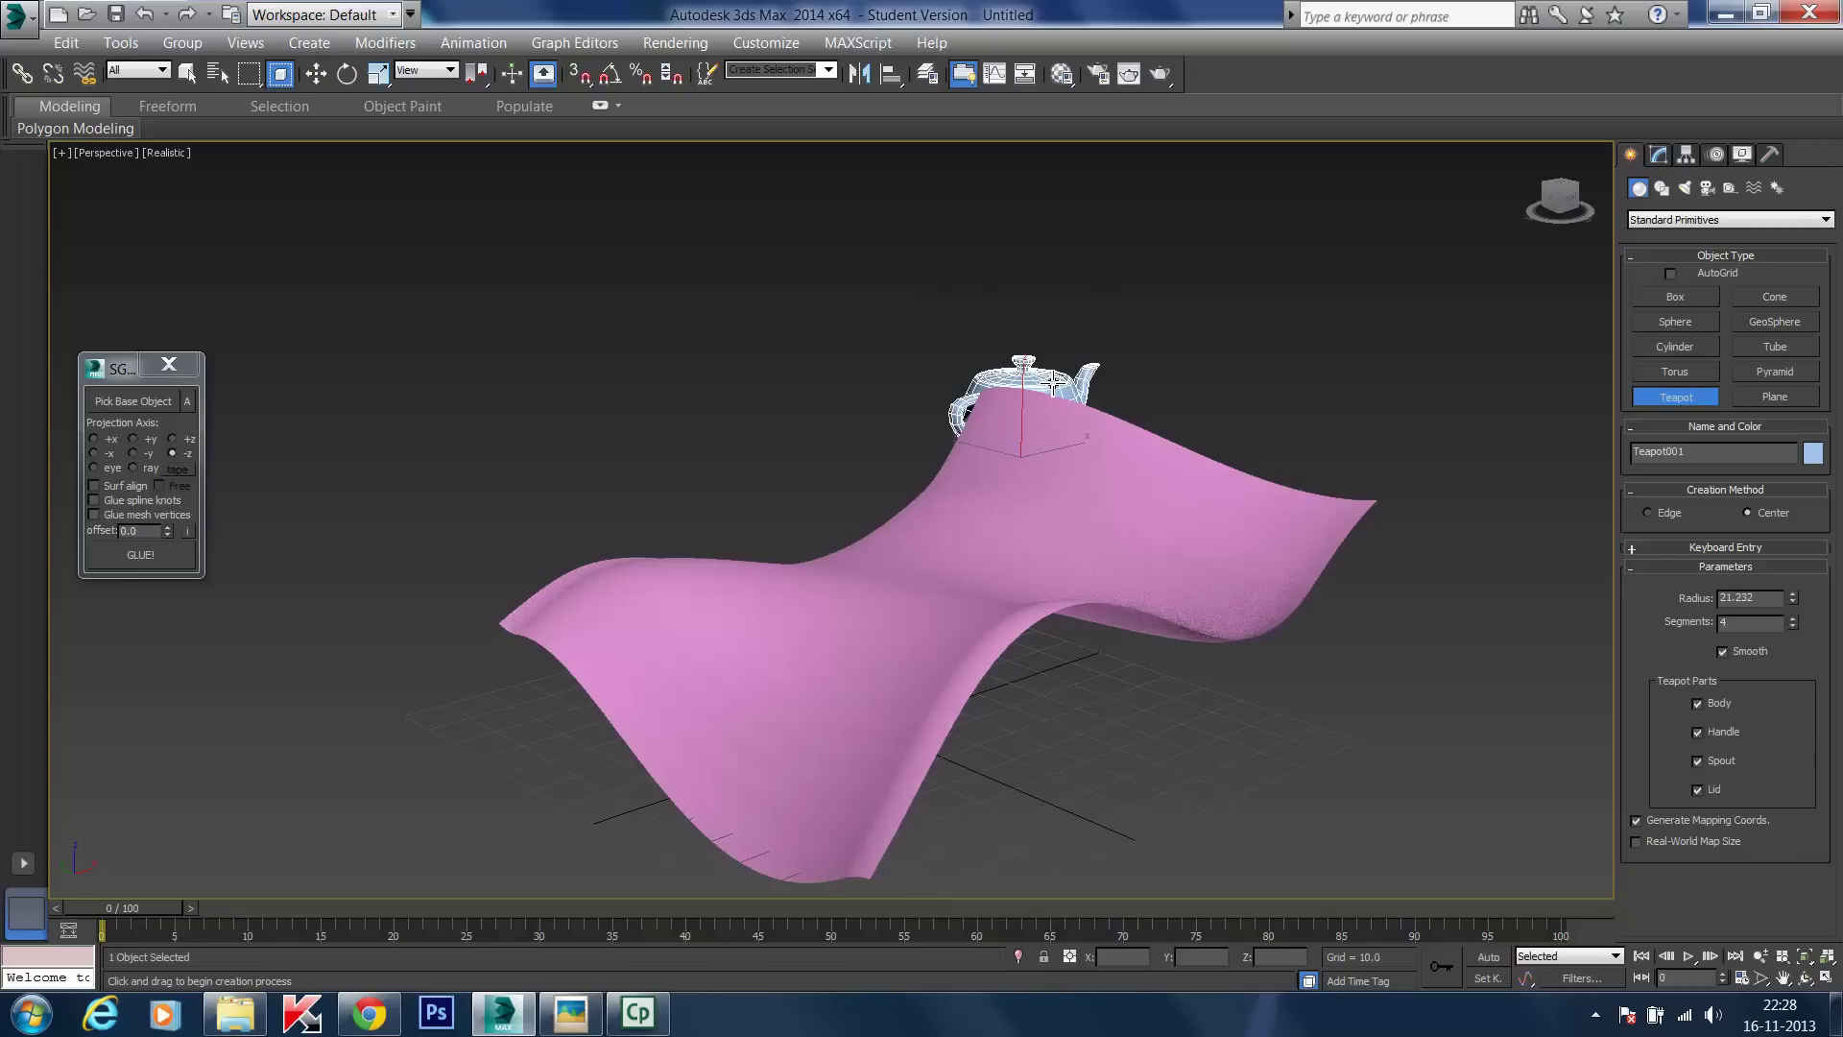
{"action": "left_click", "coordinate": [1053, 382]}
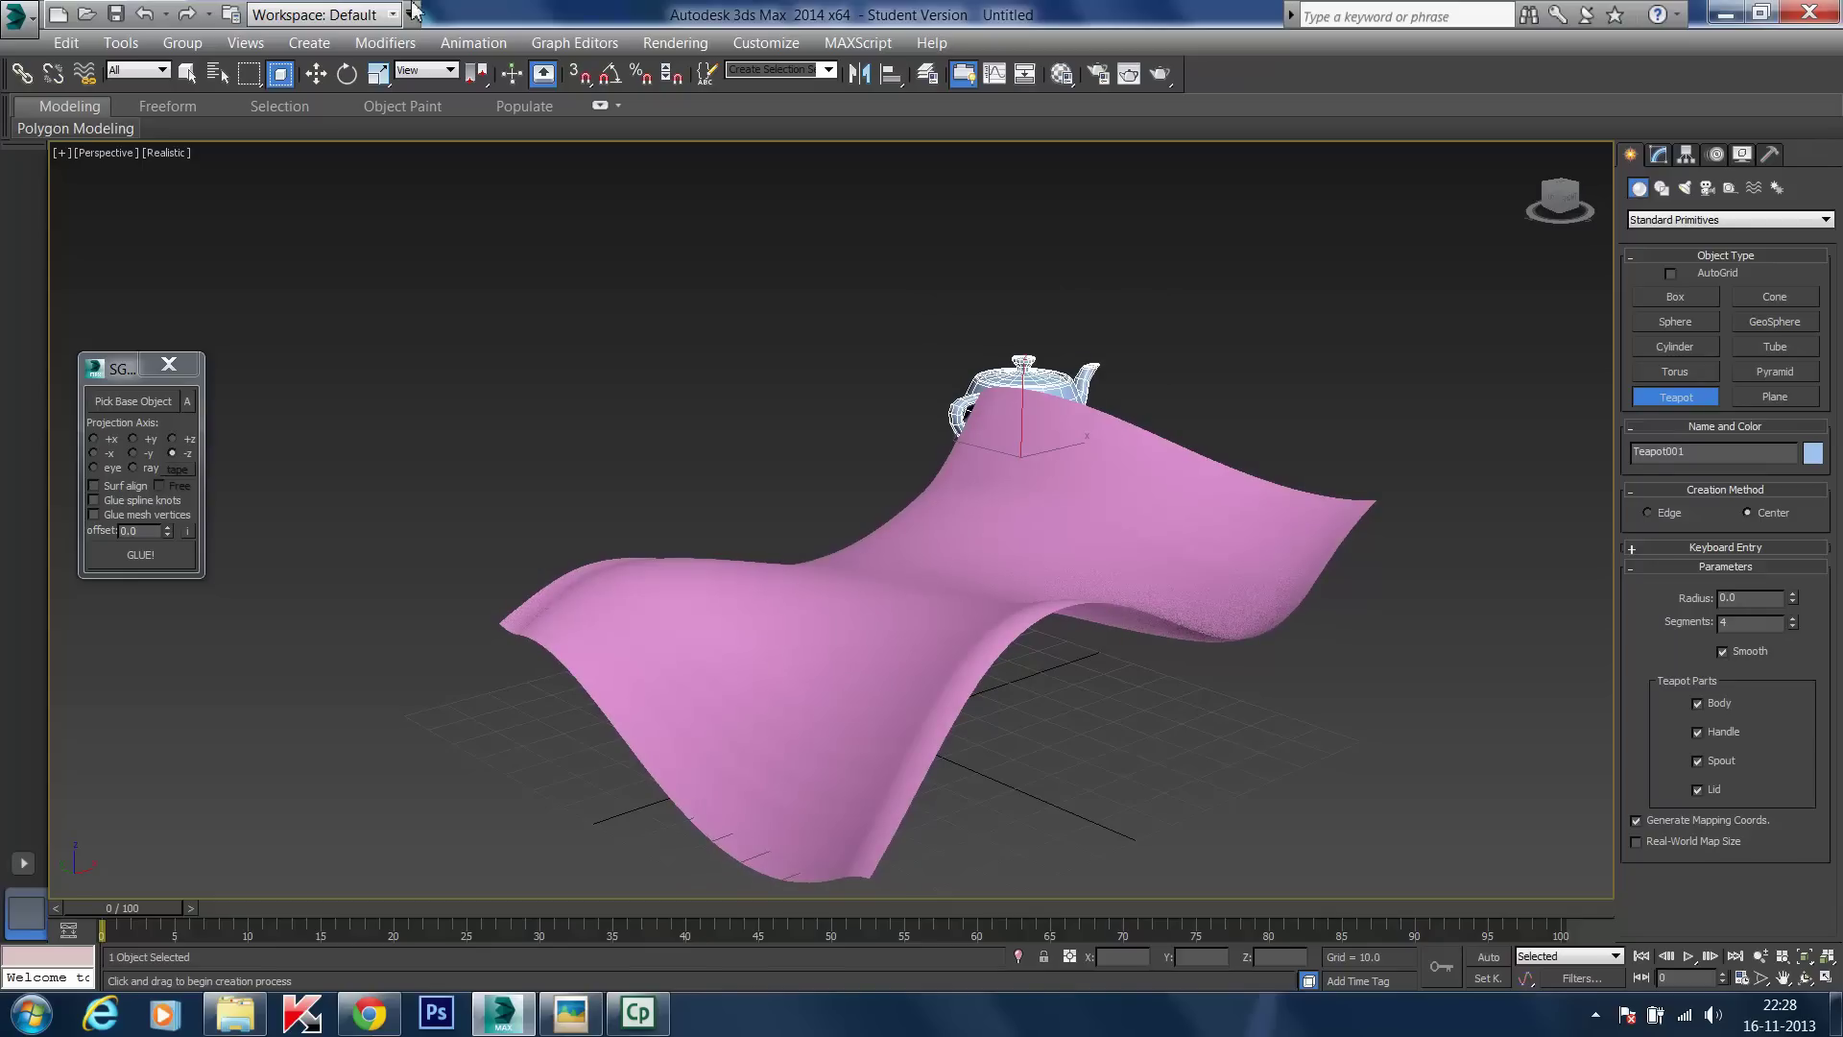
{"action": "left_click", "coordinate": [314, 75]}
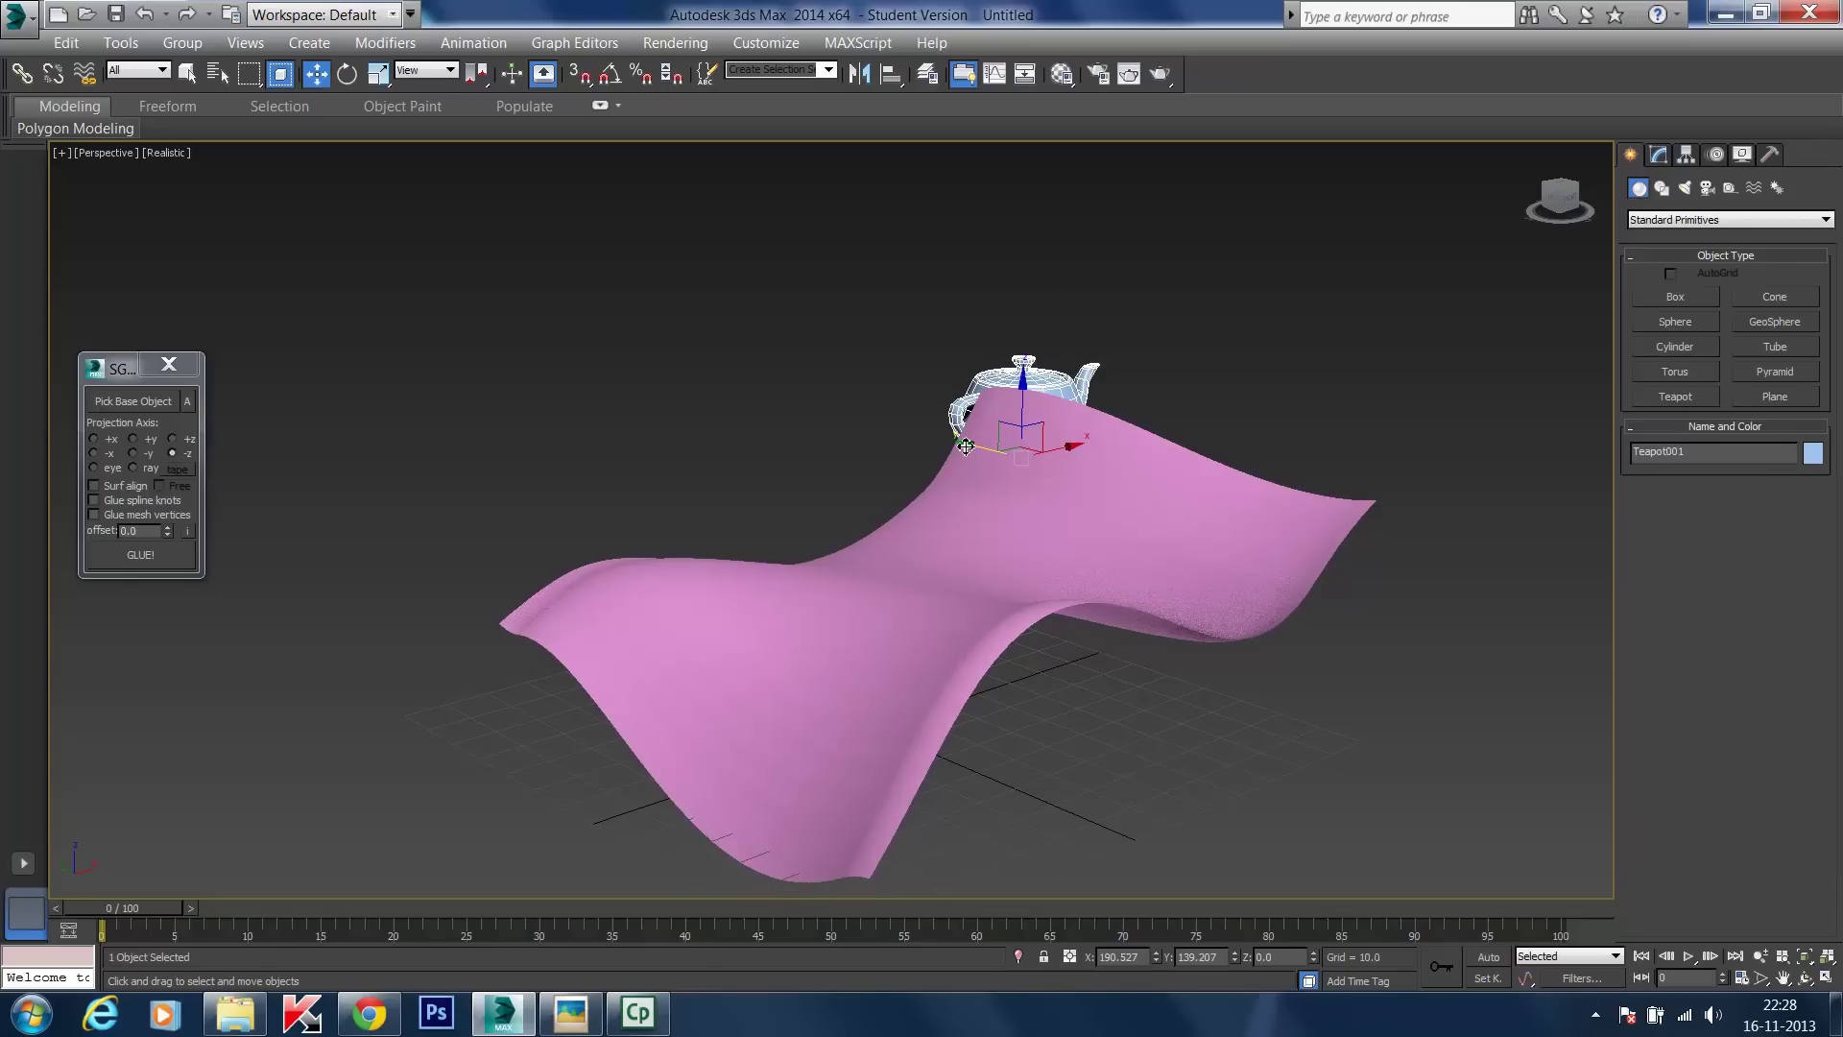
- Move the teapot up and along X and Y until it floats above the surface's middle
{"action": "left_click_drag", "start_coordinate": [971, 449], "coordinate": [1041, 572]}
{"action": "left_click_drag", "start_coordinate": [991, 457], "coordinate": [1060, 504]}
{"action": "left_click_drag", "start_coordinate": [941, 522], "coordinate": [1000, 587]}
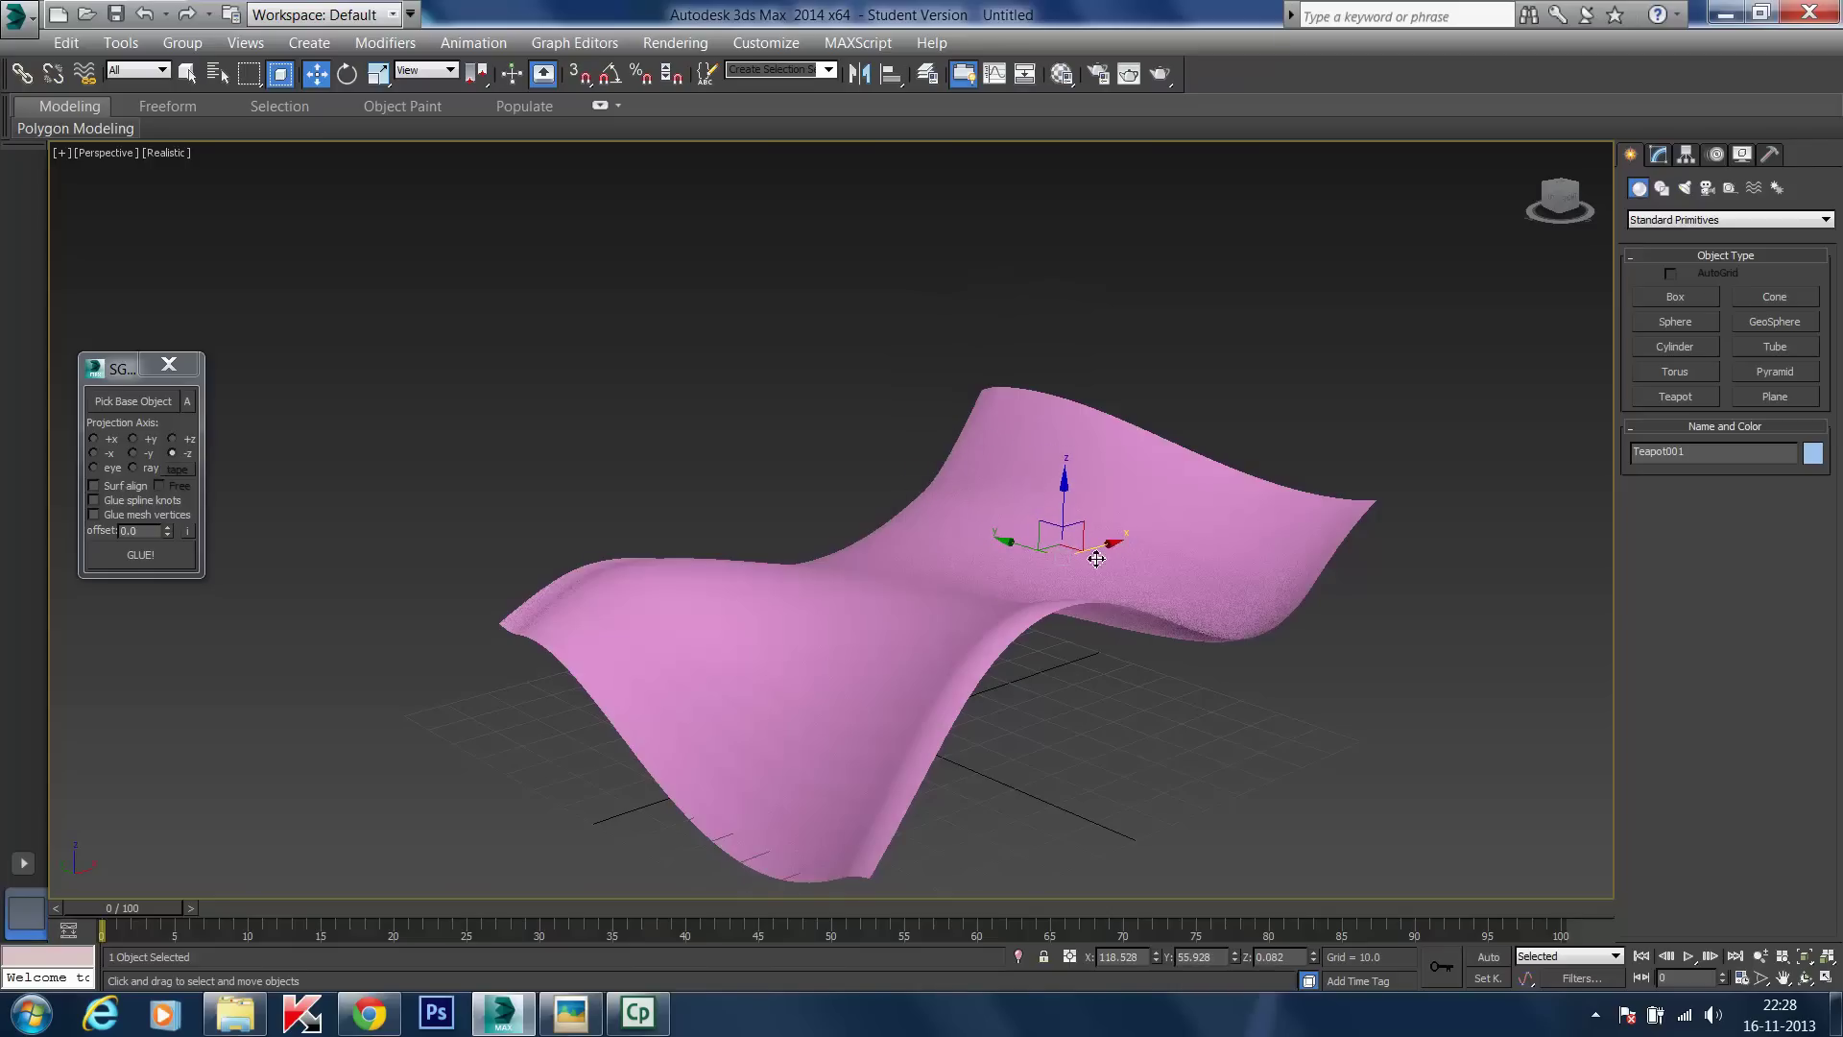
{"action": "left_click_drag", "start_coordinate": [1096, 556], "coordinate": [1014, 589]}
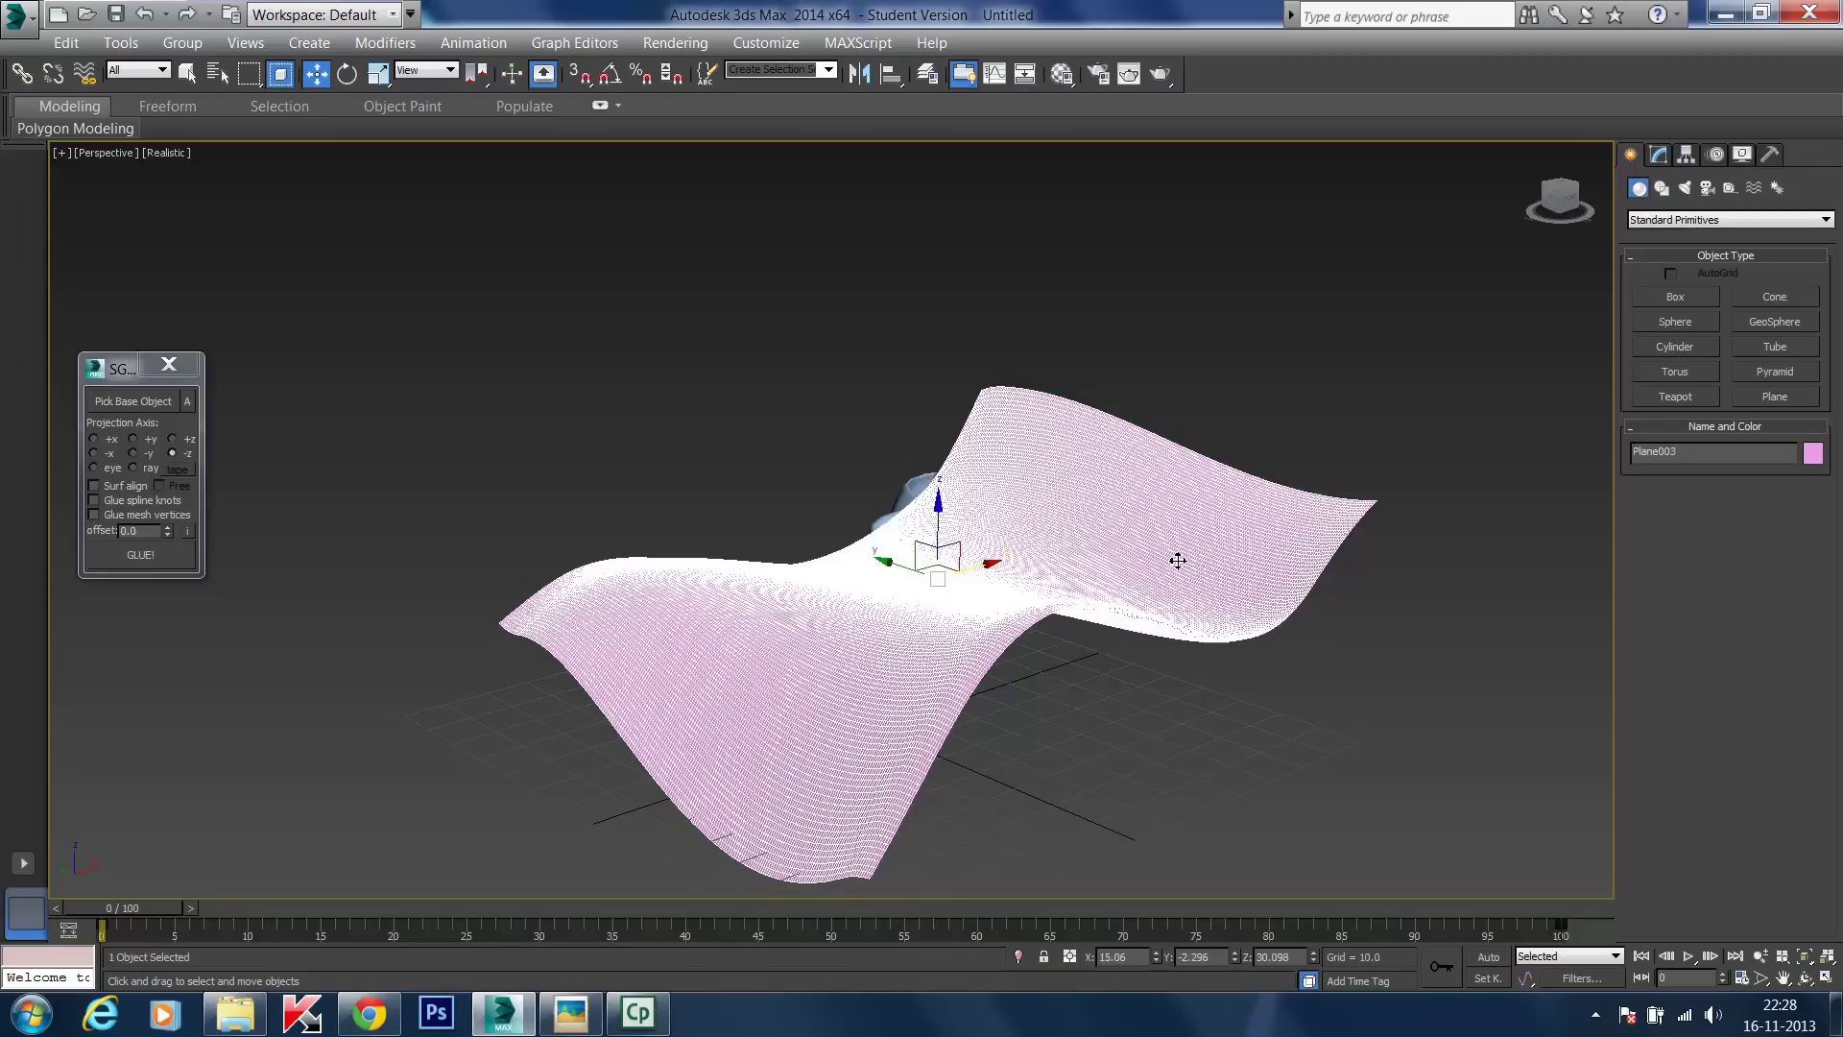
{"action": "left_click", "coordinate": [1178, 562]}
{"action": "mouse_move", "coordinate": [938, 551]}
{"action": "left_mouse_down"}
{"action": "mouse_move", "coordinate": [938, 650]}
{"action": "mouse_move", "coordinate": [916, 507]}
{"action": "left_mouse_up"}
{"action": "left_click", "coordinate": [914, 537]}
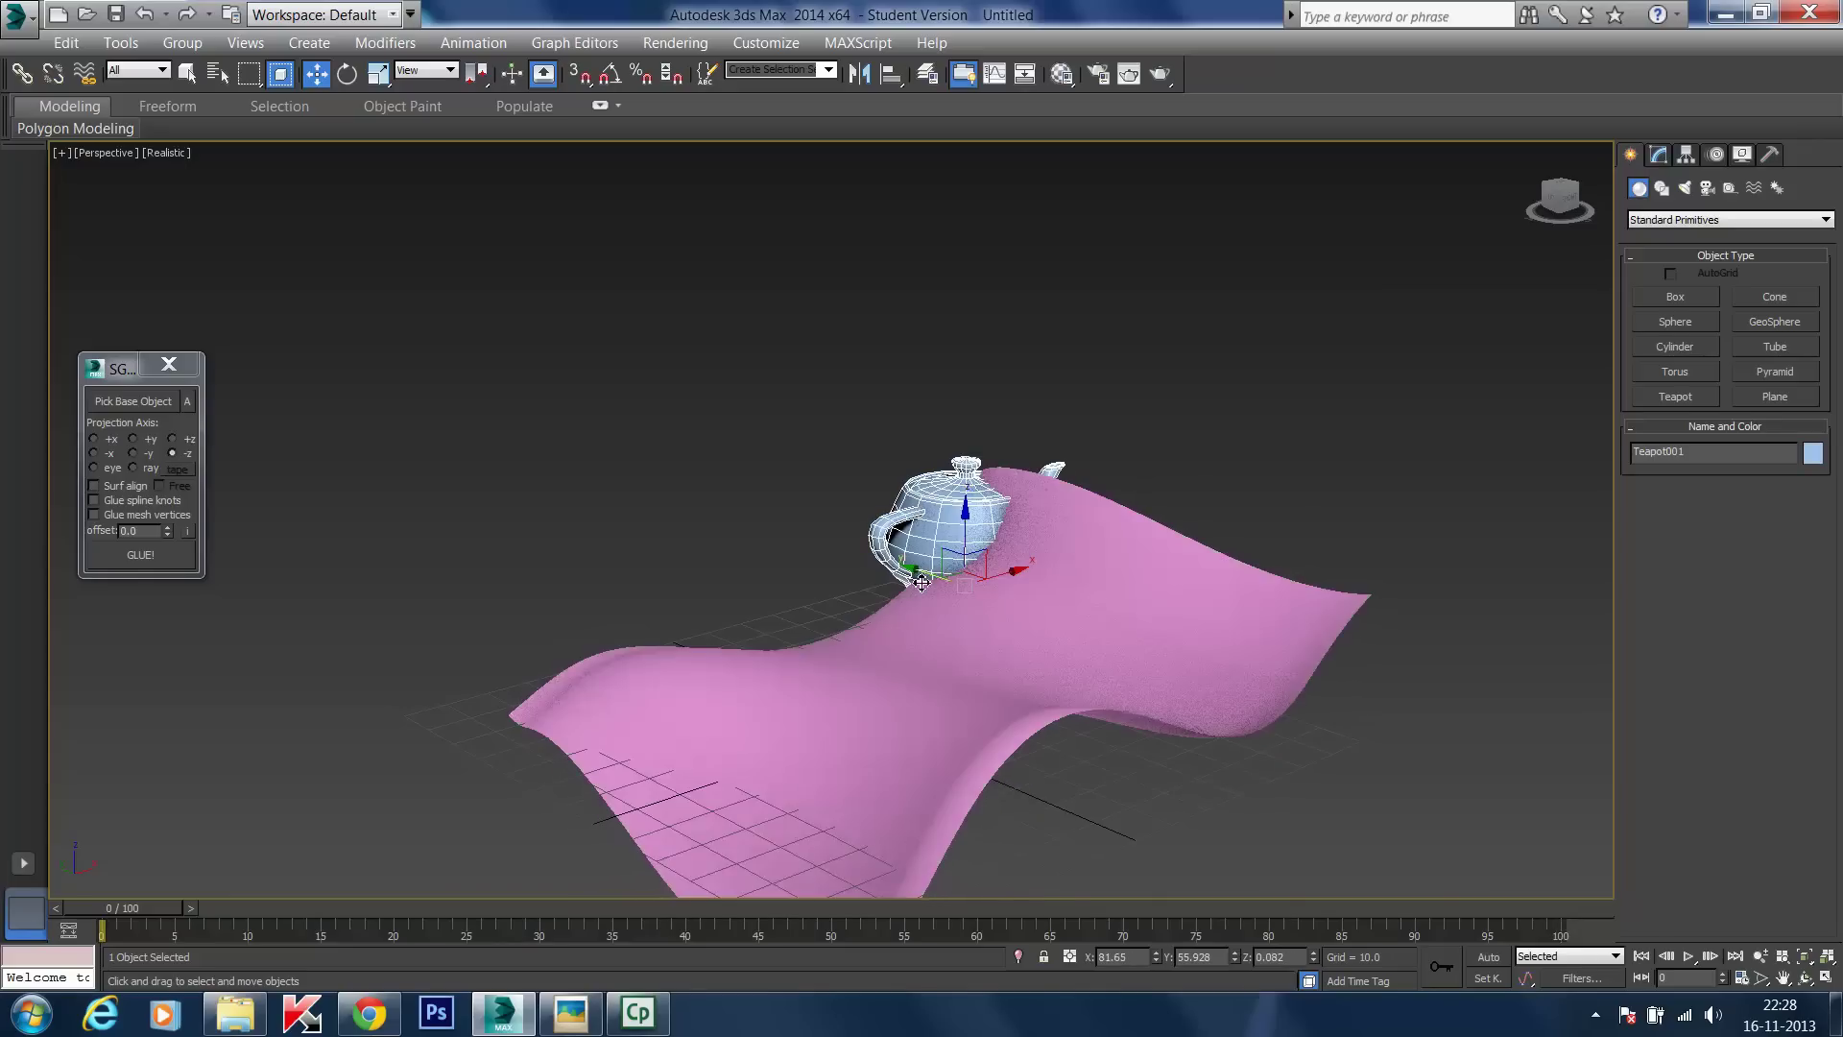
{"action": "mouse_move", "coordinate": [908, 574]}
{"action": "left_mouse_down"}
{"action": "mouse_move", "coordinate": [1074, 617]}
{"action": "mouse_move", "coordinate": [936, 588]}
{"action": "mouse_move", "coordinate": [870, 502]}
{"action": "mouse_move", "coordinate": [1060, 660]}
{"action": "left_mouse_up"}
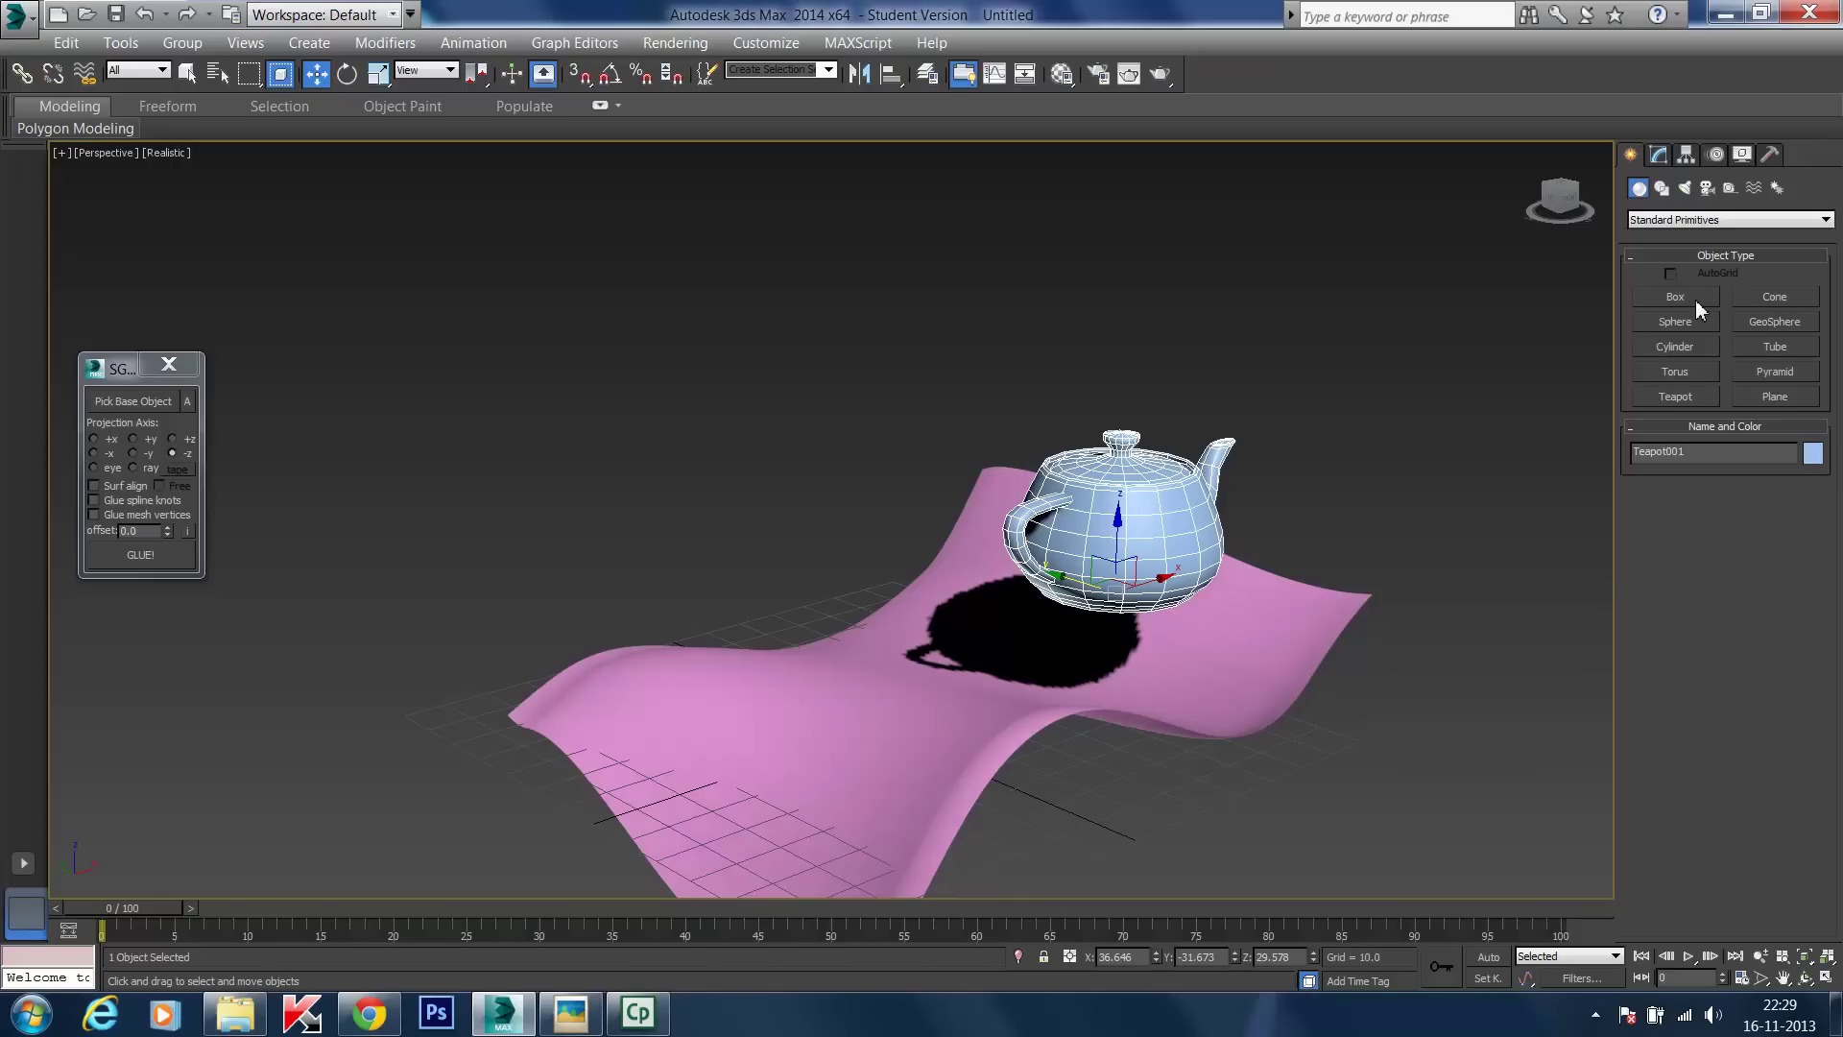
- Draw a small plane about 53 by 20 and raise it to roughly Z 27 above the surface
{"action": "left_click", "coordinate": [1787, 396]}
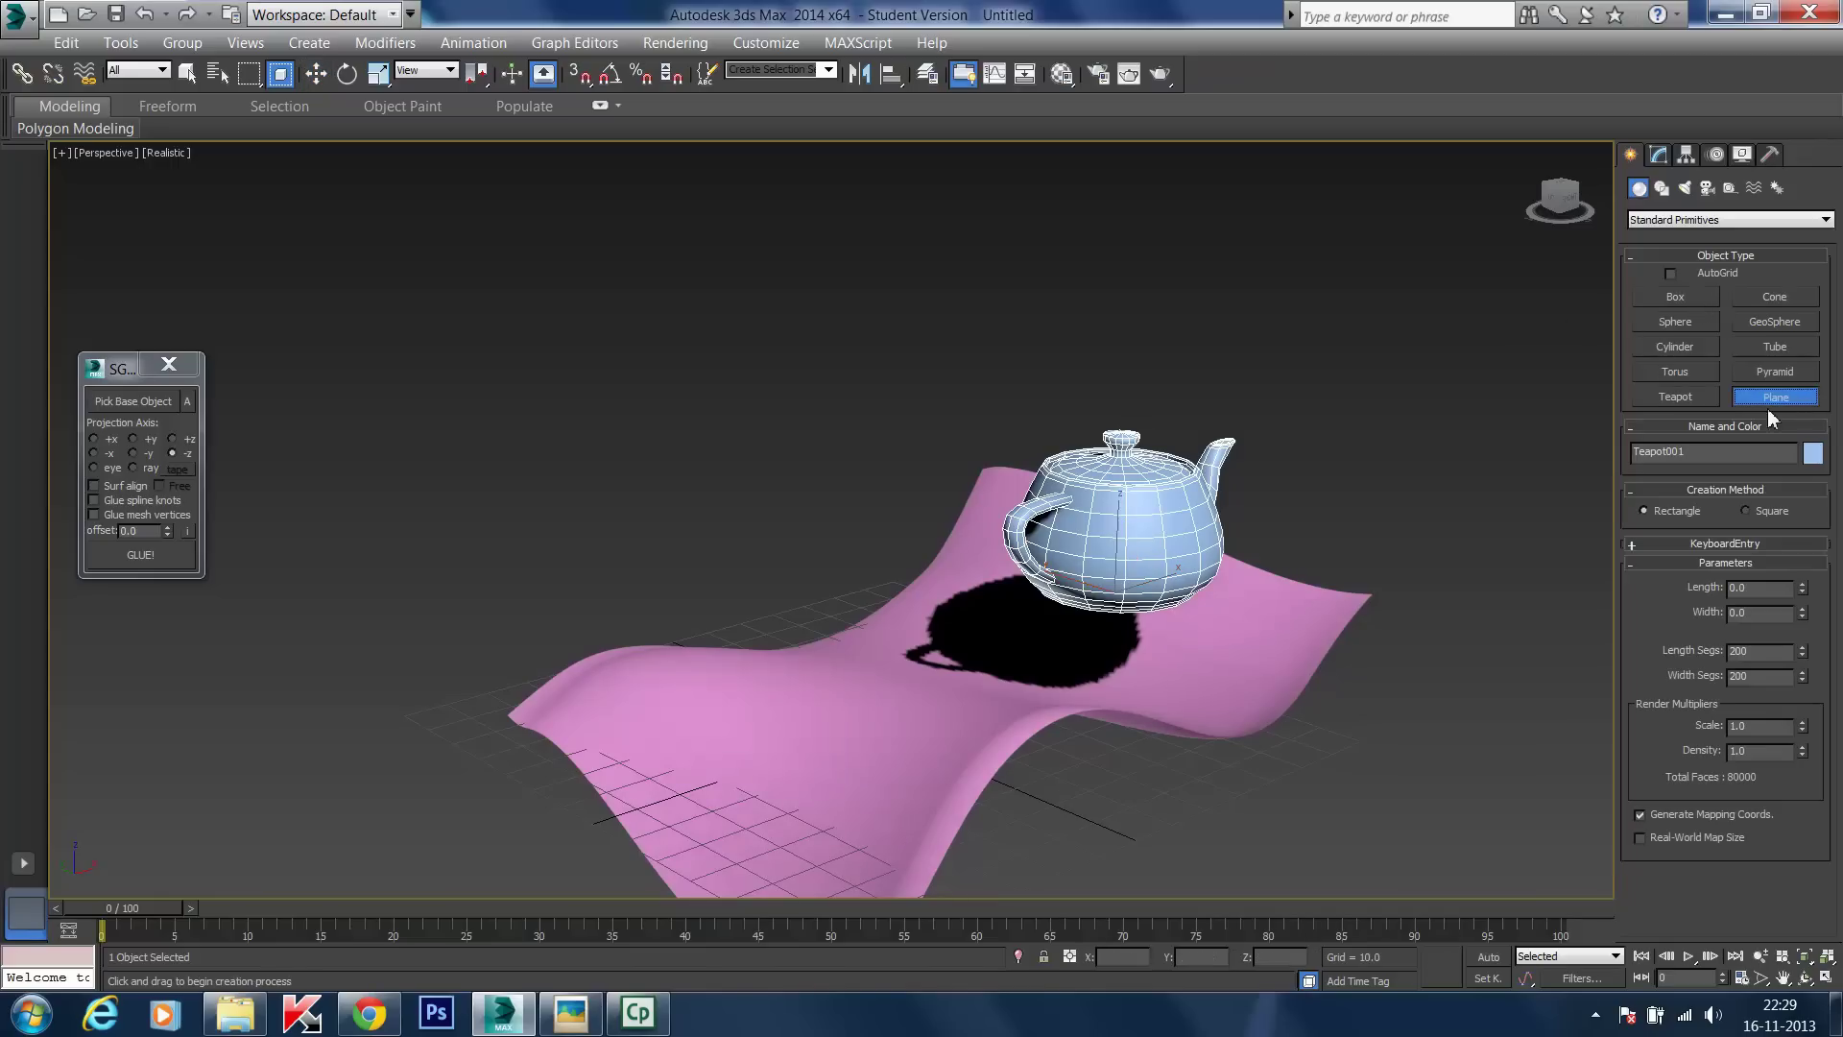
{"action": "left_click_drag", "start_coordinate": [818, 588], "coordinate": [891, 751]}
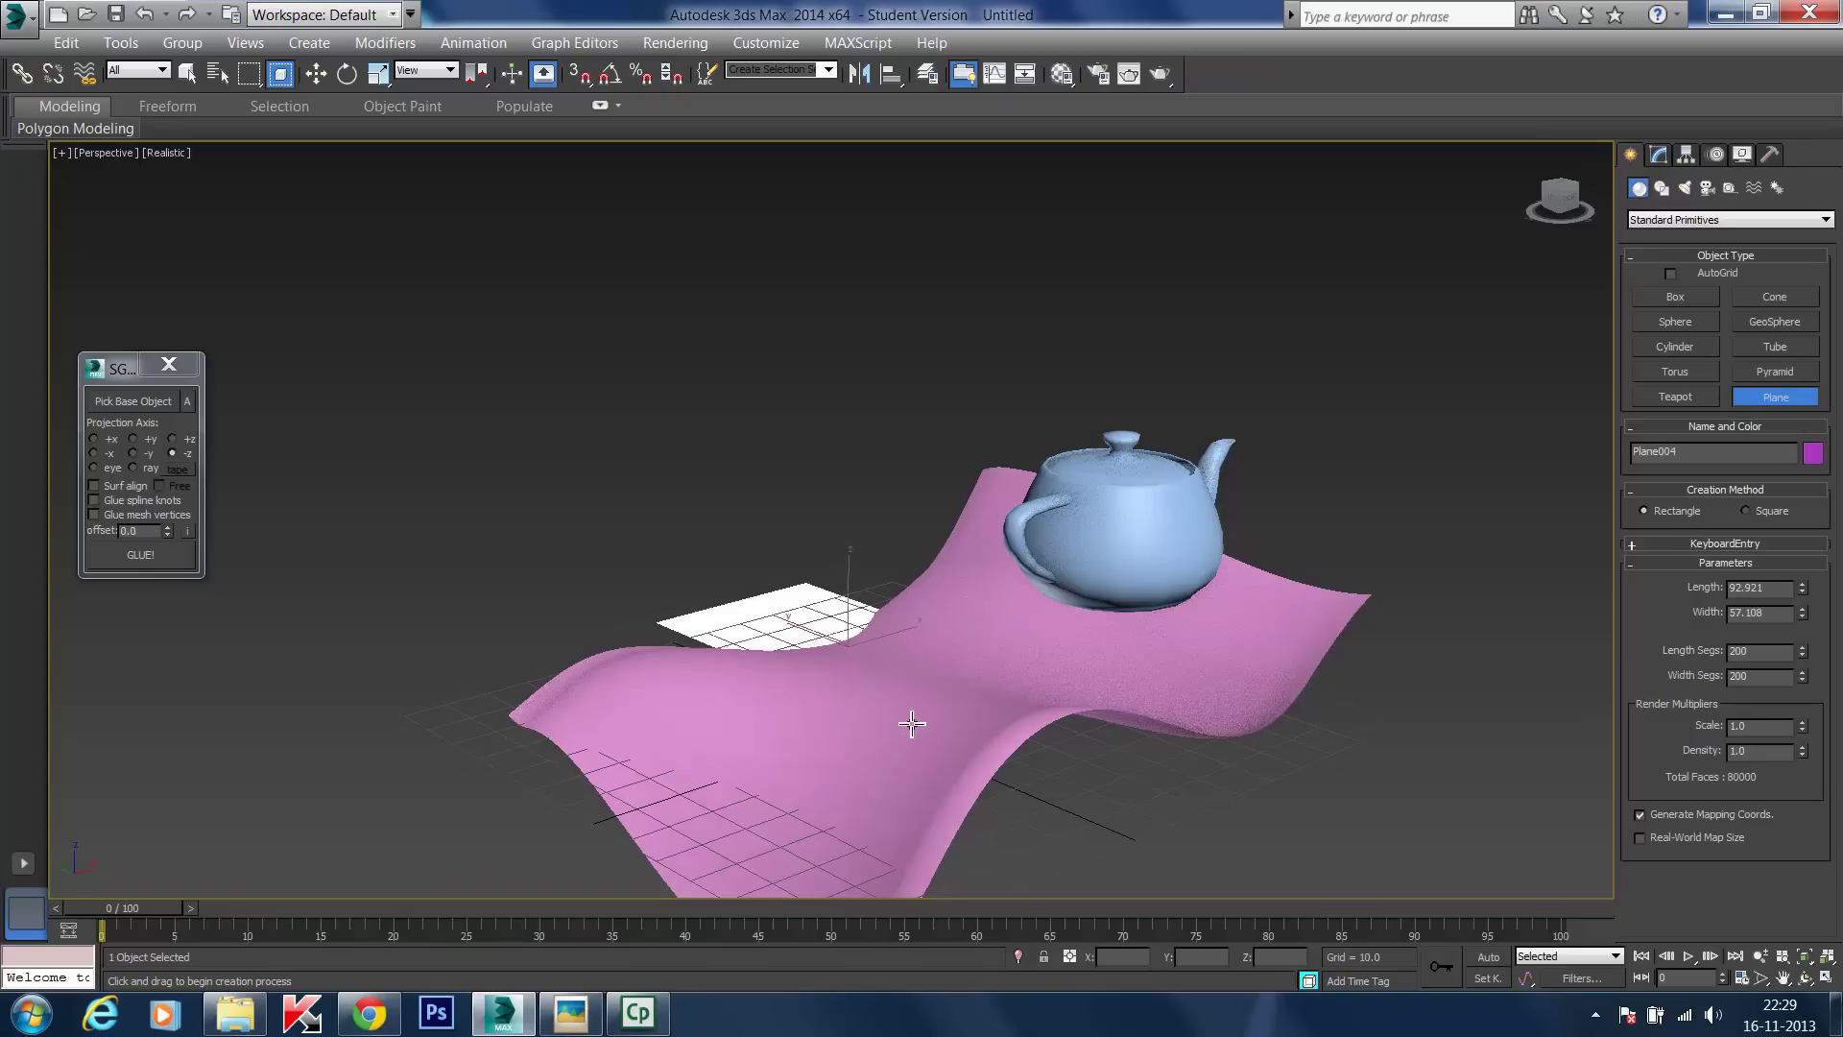
{"action": "mouse_move", "coordinate": [917, 723]}
{"action": "left_mouse_down"}
{"action": "mouse_move", "coordinate": [942, 704]}
{"action": "mouse_move", "coordinate": [891, 659]}
{"action": "left_mouse_up"}
{"action": "left_click", "coordinate": [316, 74]}
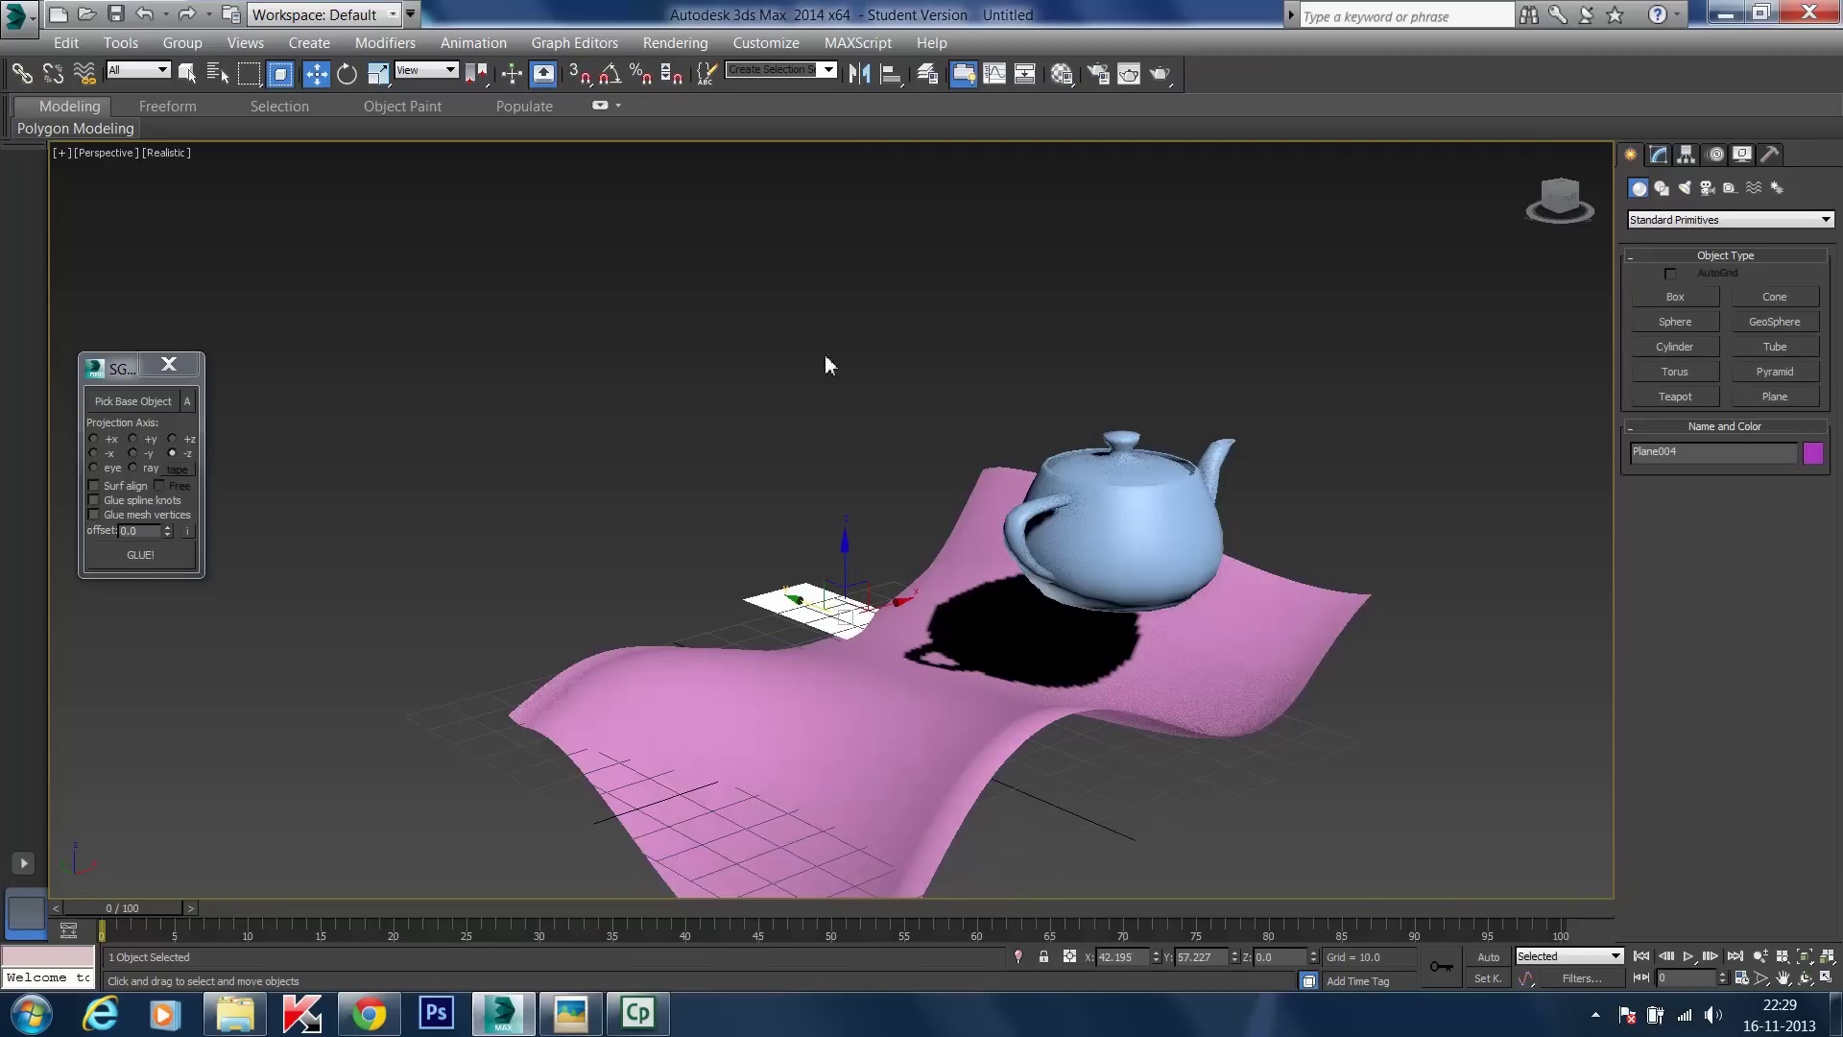
{"action": "left_click_drag", "start_coordinate": [846, 552], "coordinate": [827, 686]}
{"action": "left_click_drag", "start_coordinate": [877, 612], "coordinate": [833, 698]}
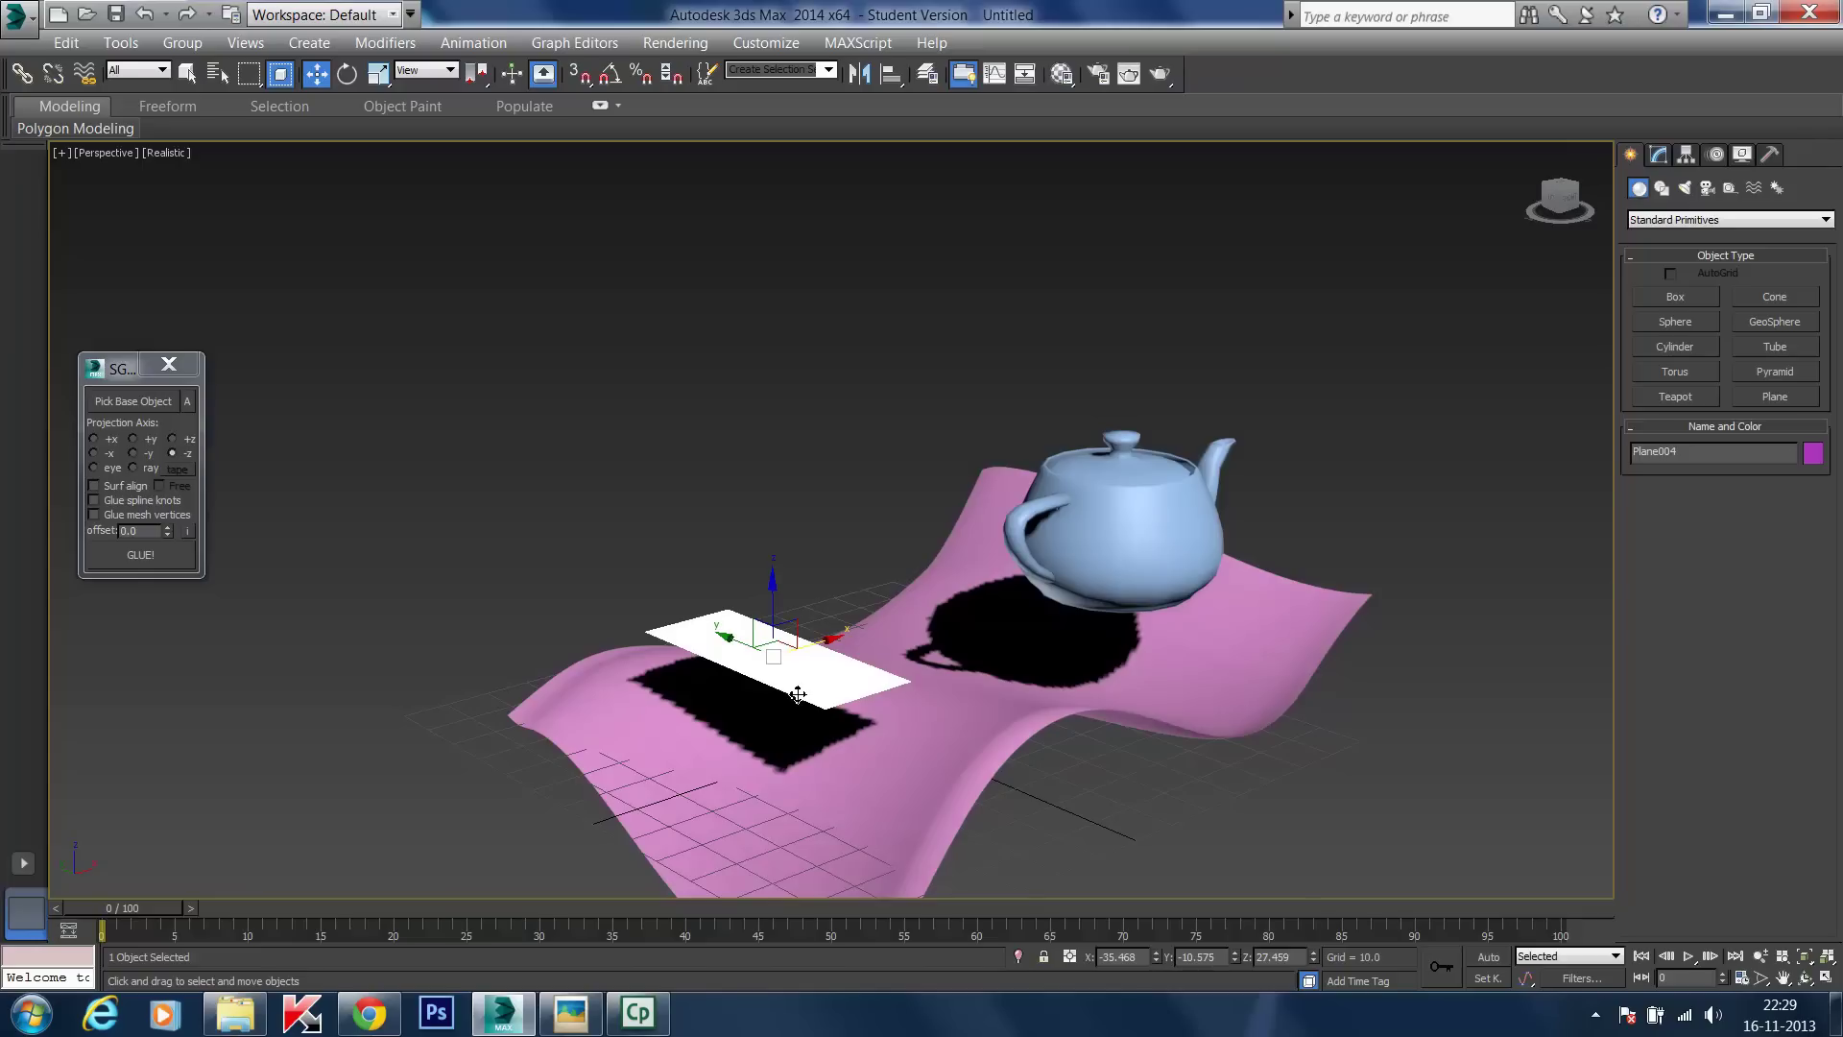
- Set the small plane's Length Segs and Width Segs to 1, then deselect it
{"action": "left_click", "coordinate": [1658, 156]}
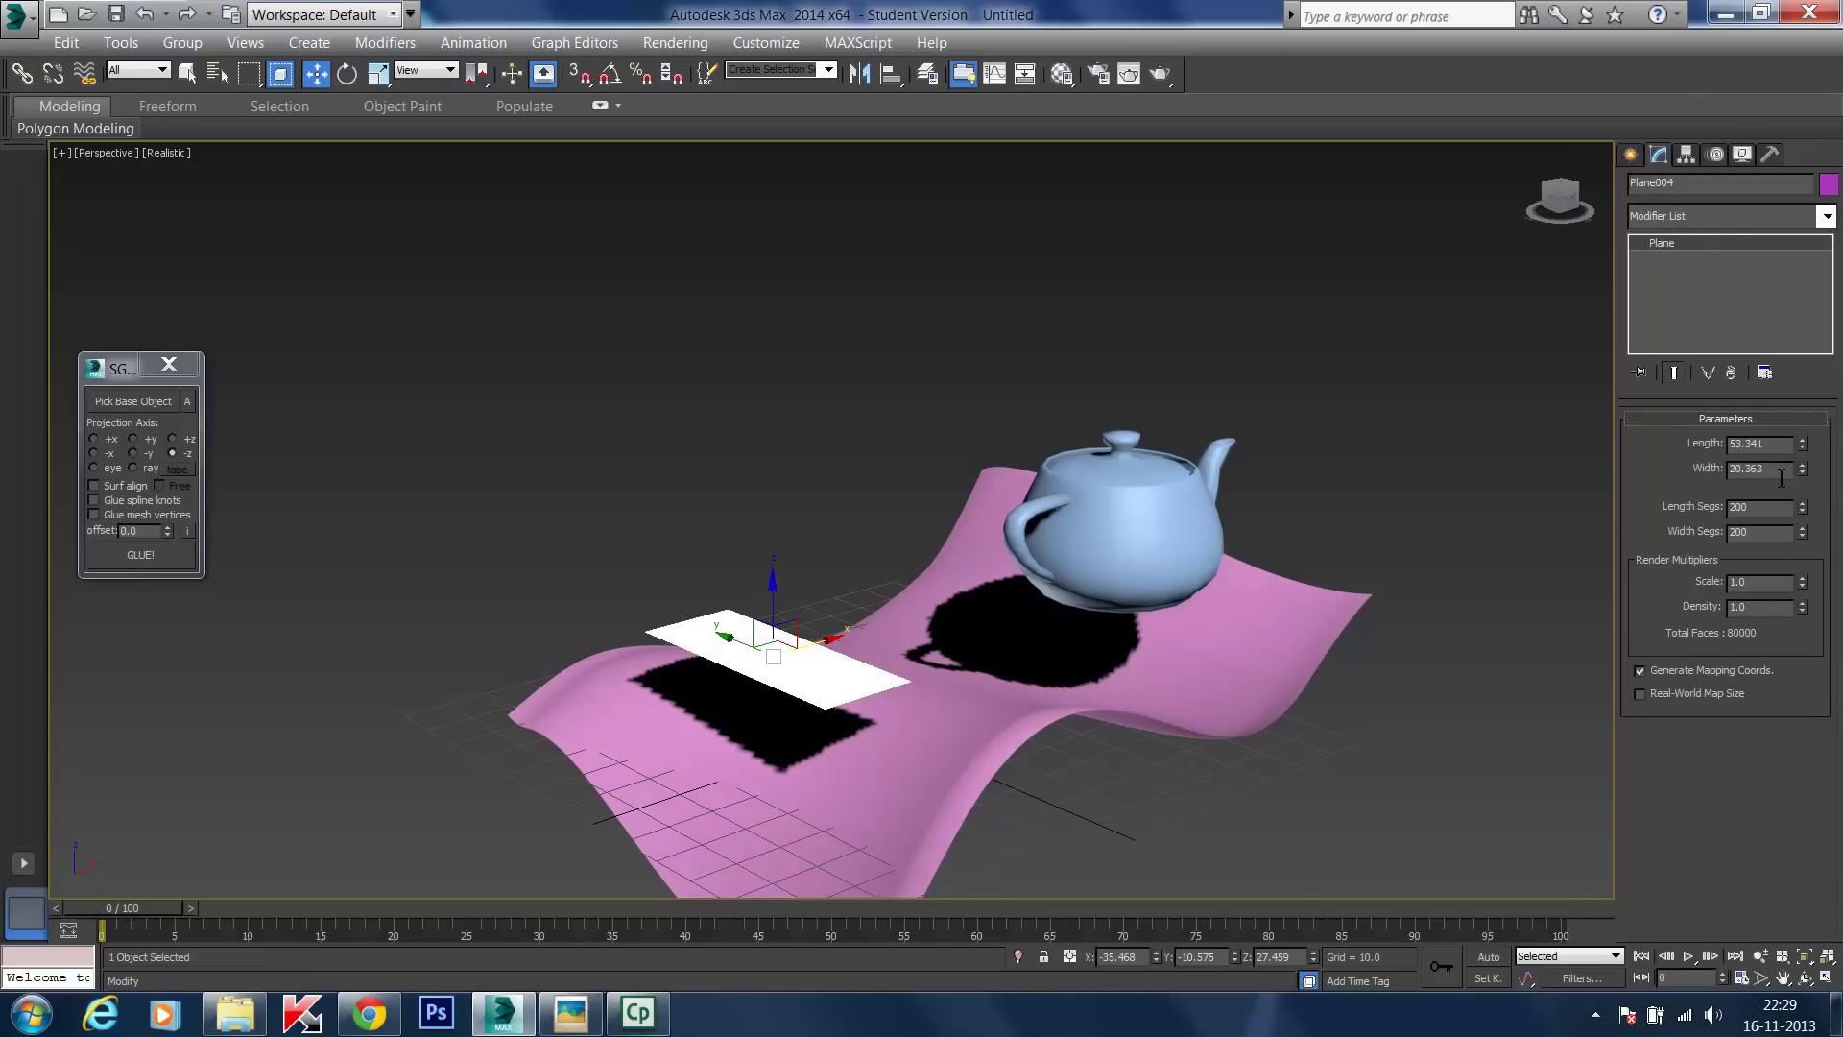
{"action": "left_click_drag", "start_coordinate": [1762, 509], "coordinate": [1730, 509]}
{"action": "type", "text": "1"}
{"action": "key", "text": "Tab"}
{"action": "type", "text": "1"}
{"action": "key", "text": "Return"}
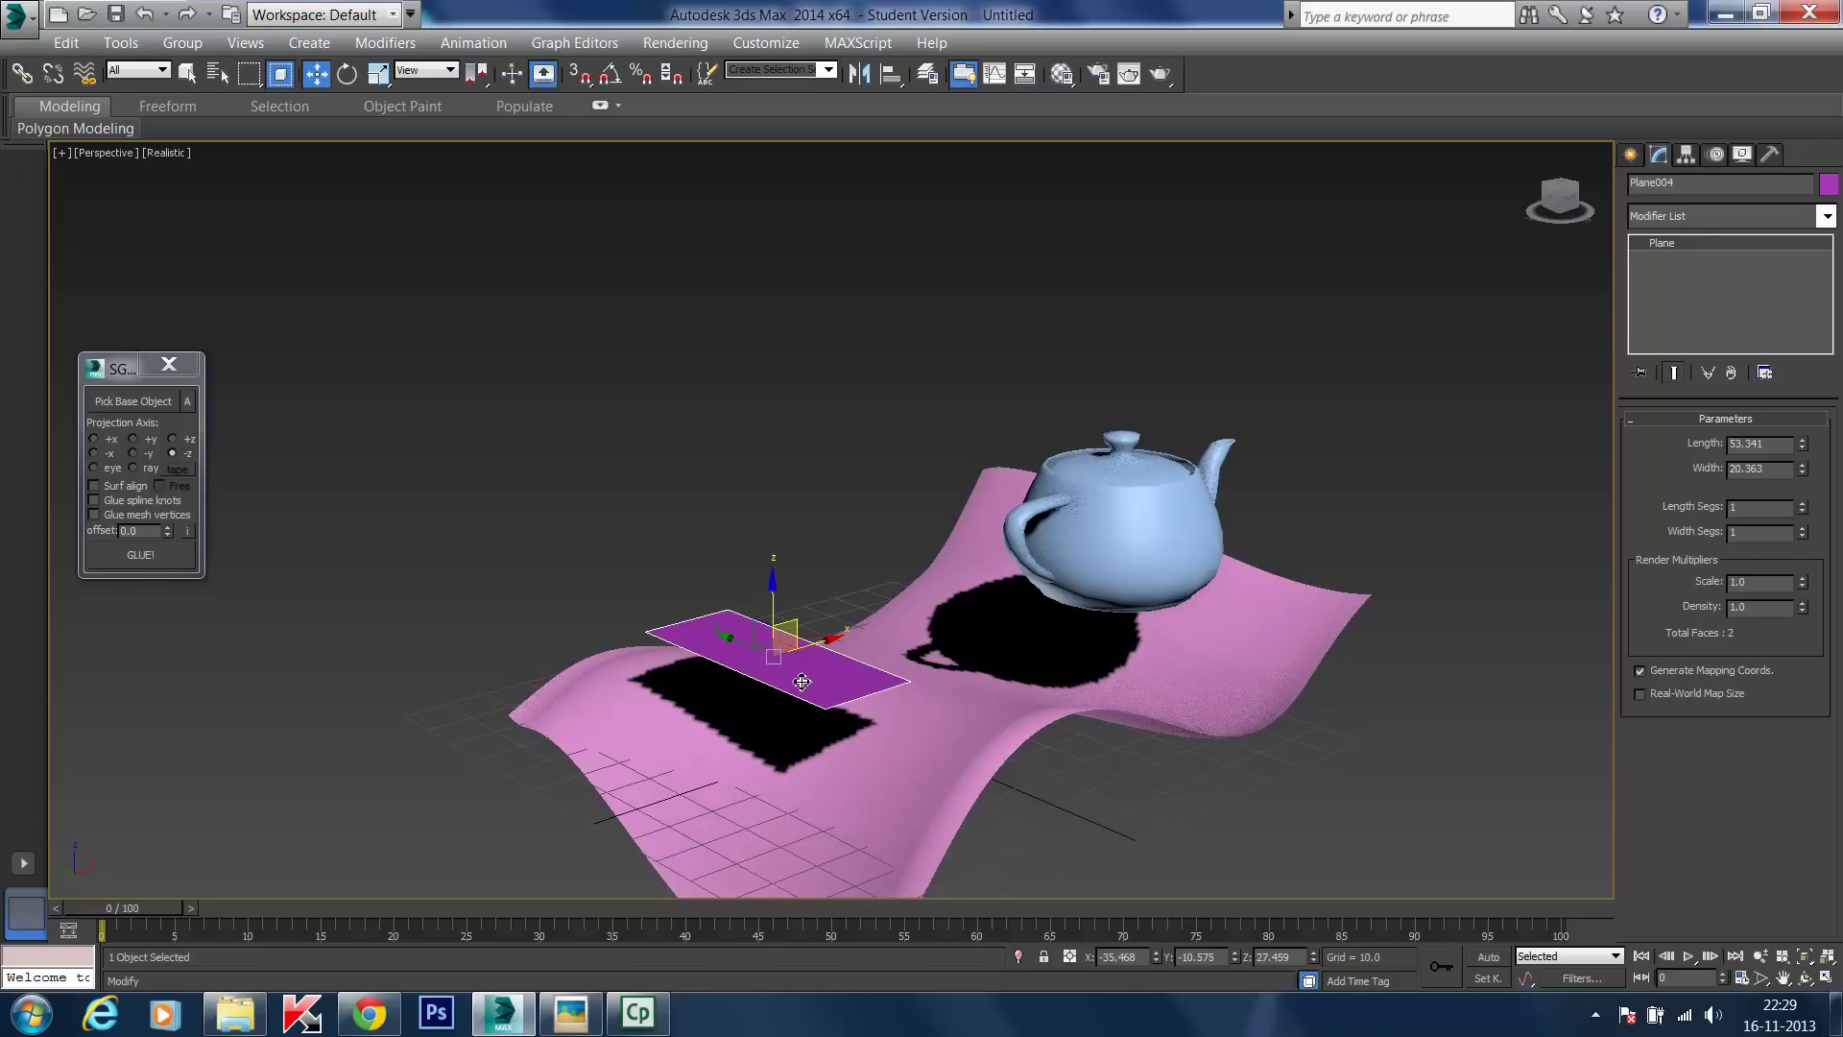
{"action": "left_click", "coordinate": [770, 457]}
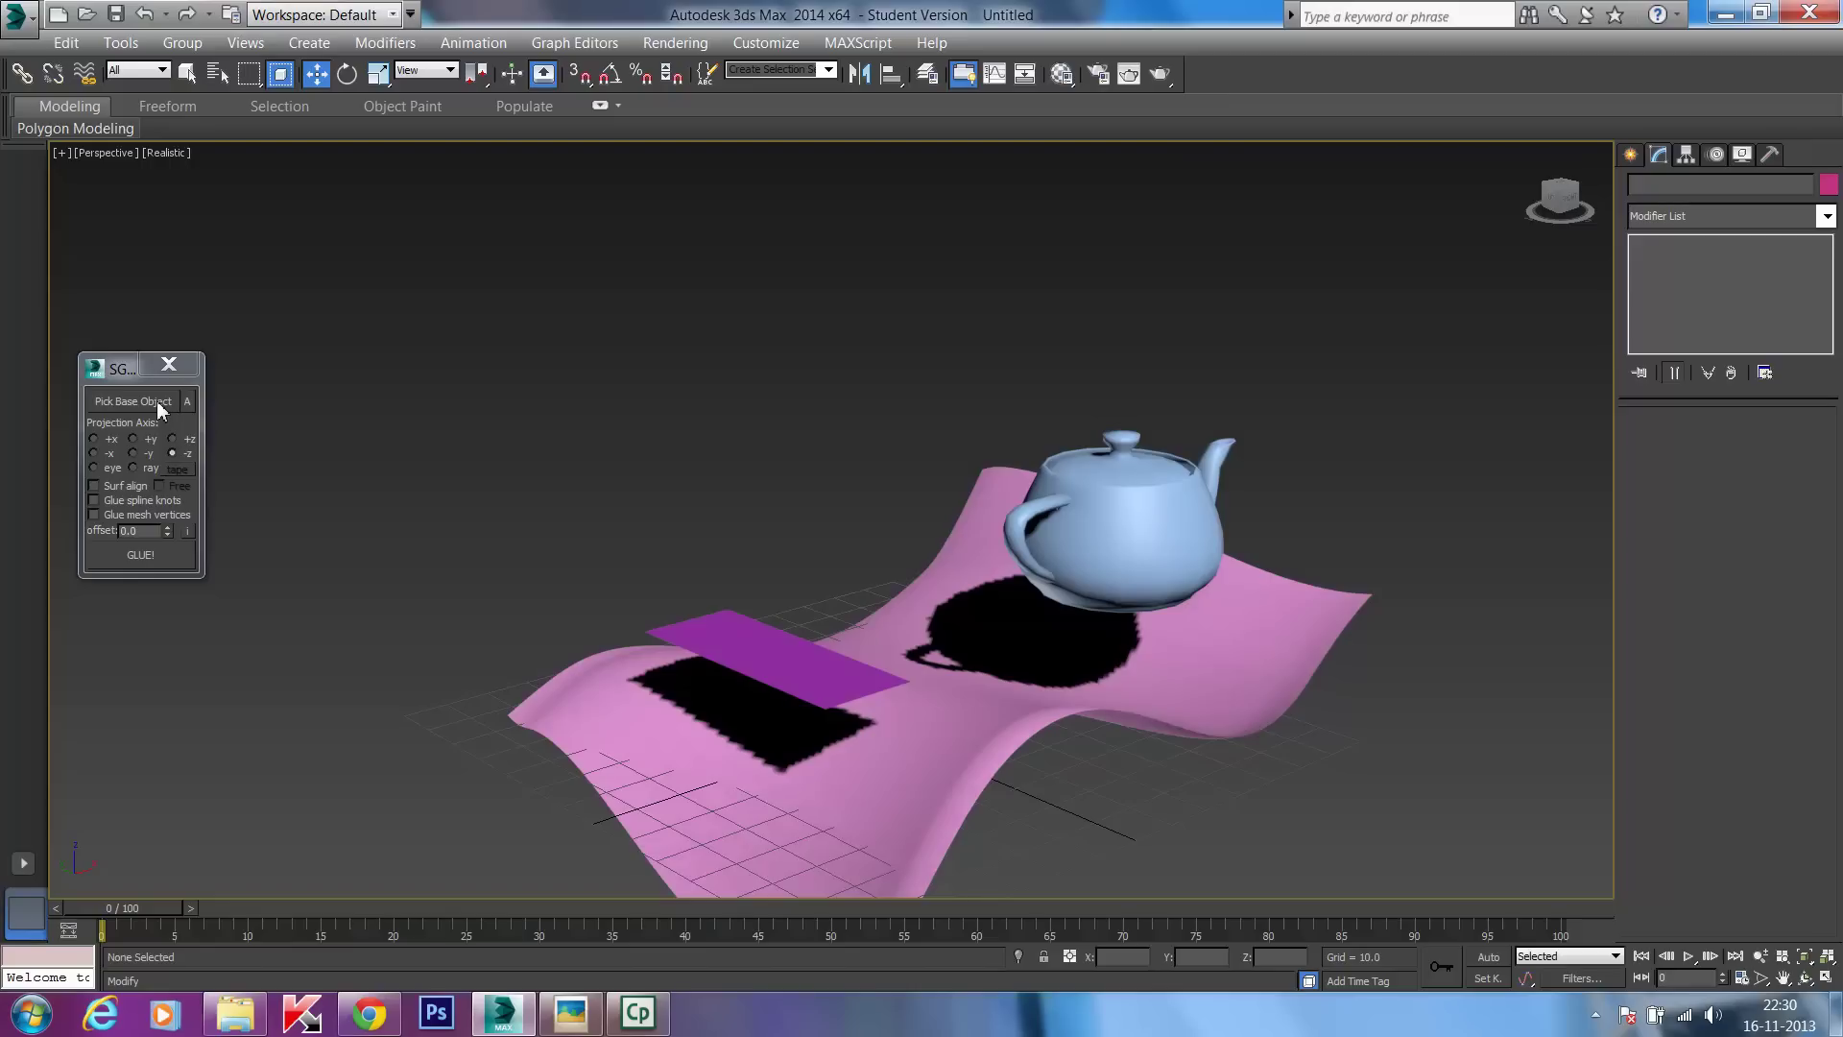
- Pick Plane003 as glue base with −Z projection and Surf align, then glue the teapot onto it
{"action": "left_click", "coordinate": [159, 403]}
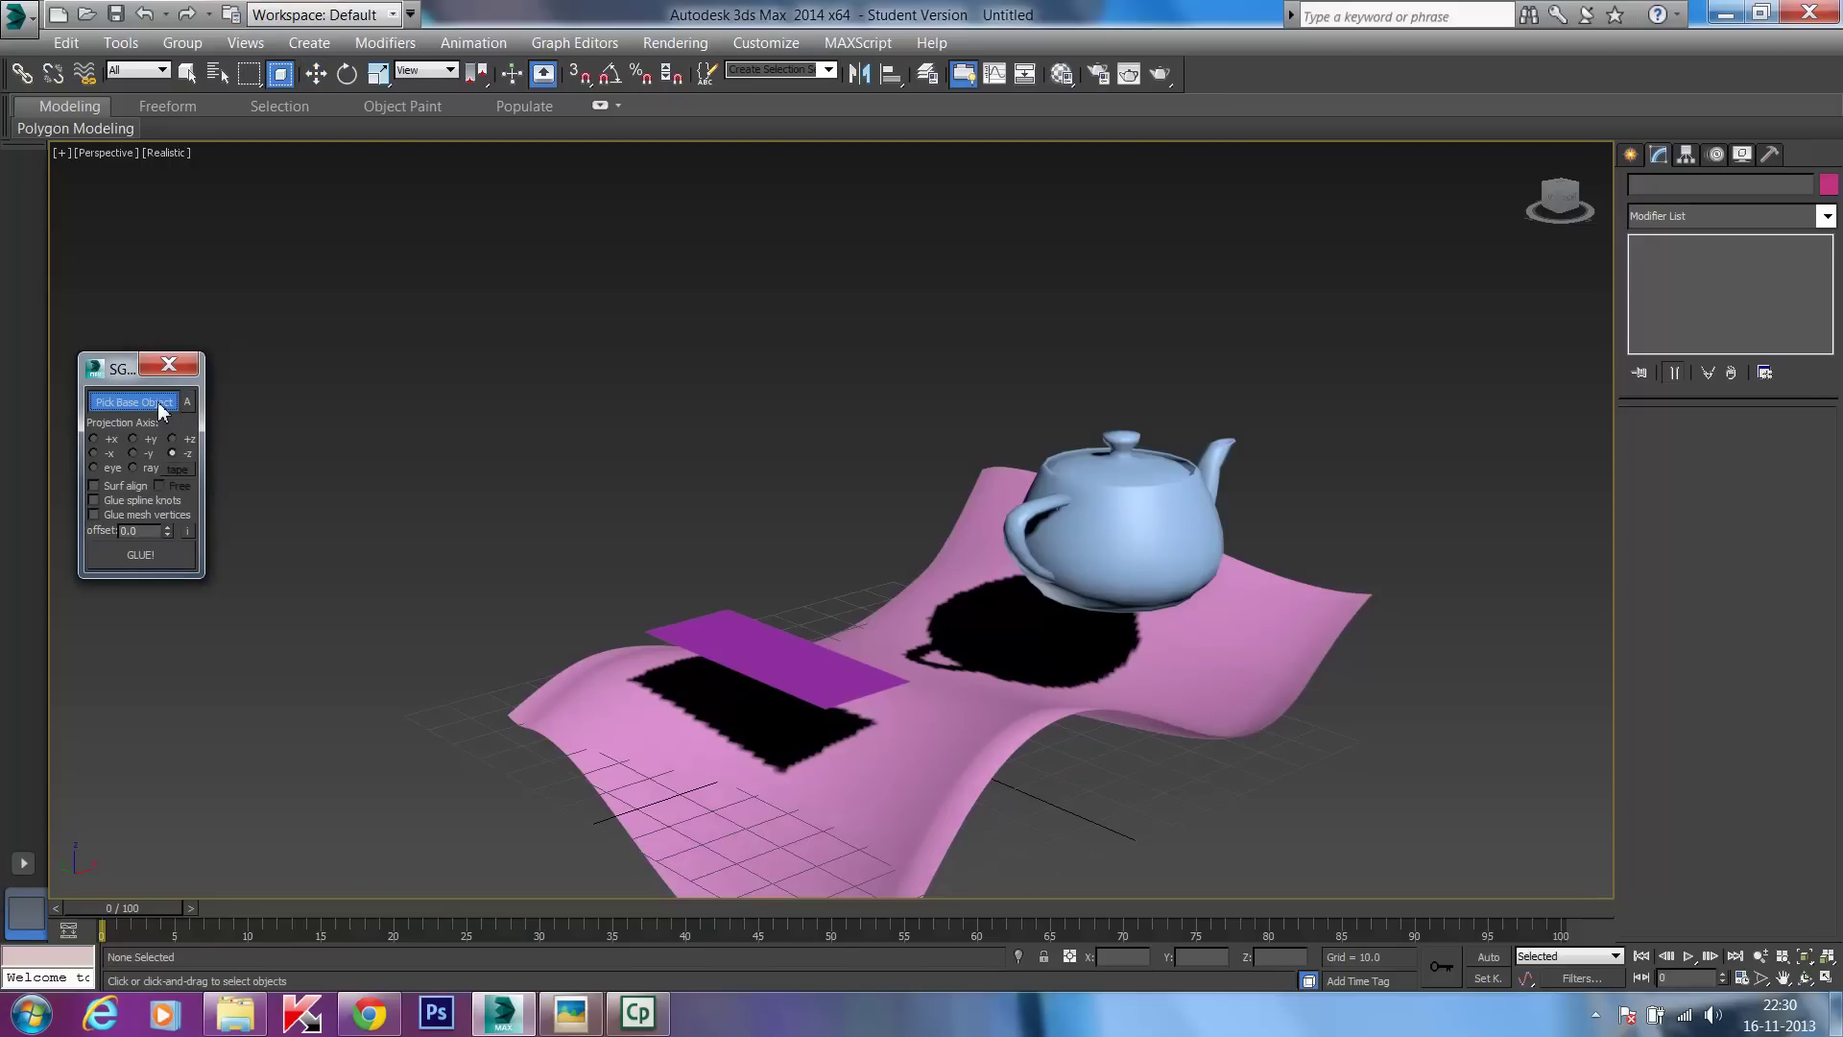
{"action": "left_click", "coordinate": [967, 763]}
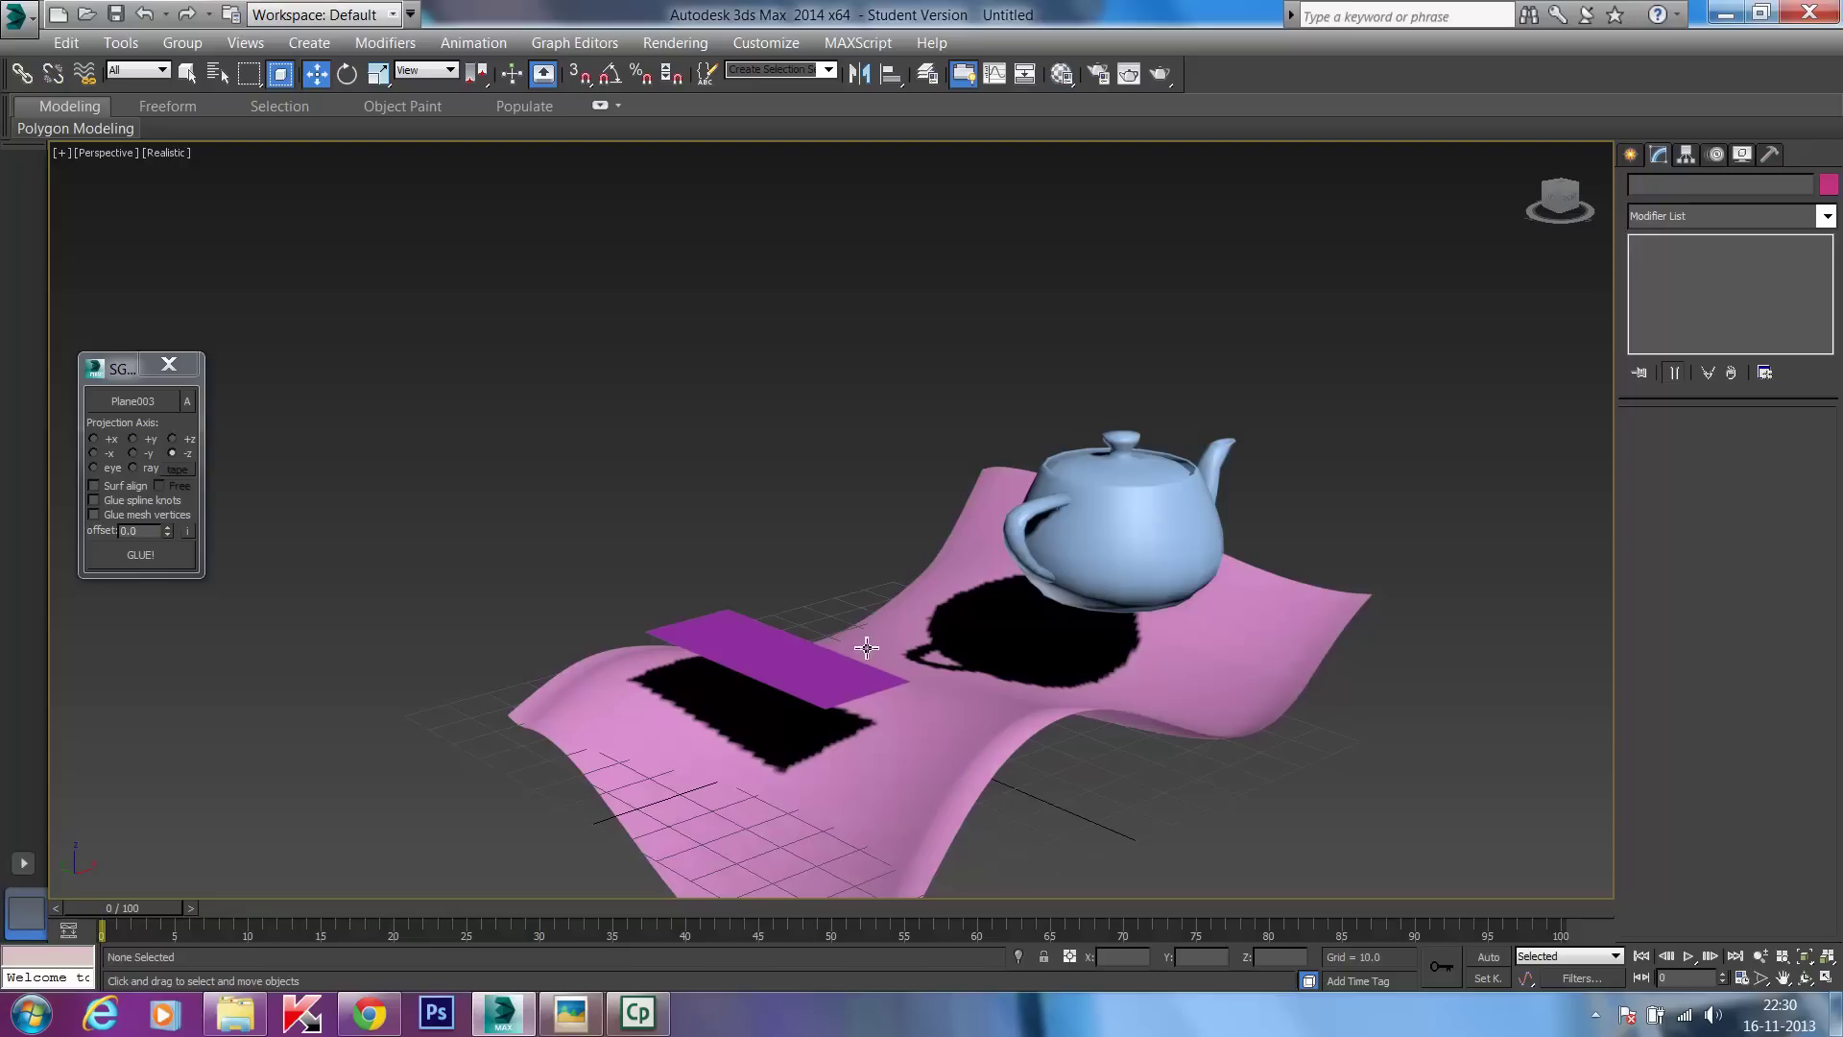
{"action": "left_click", "coordinate": [170, 454]}
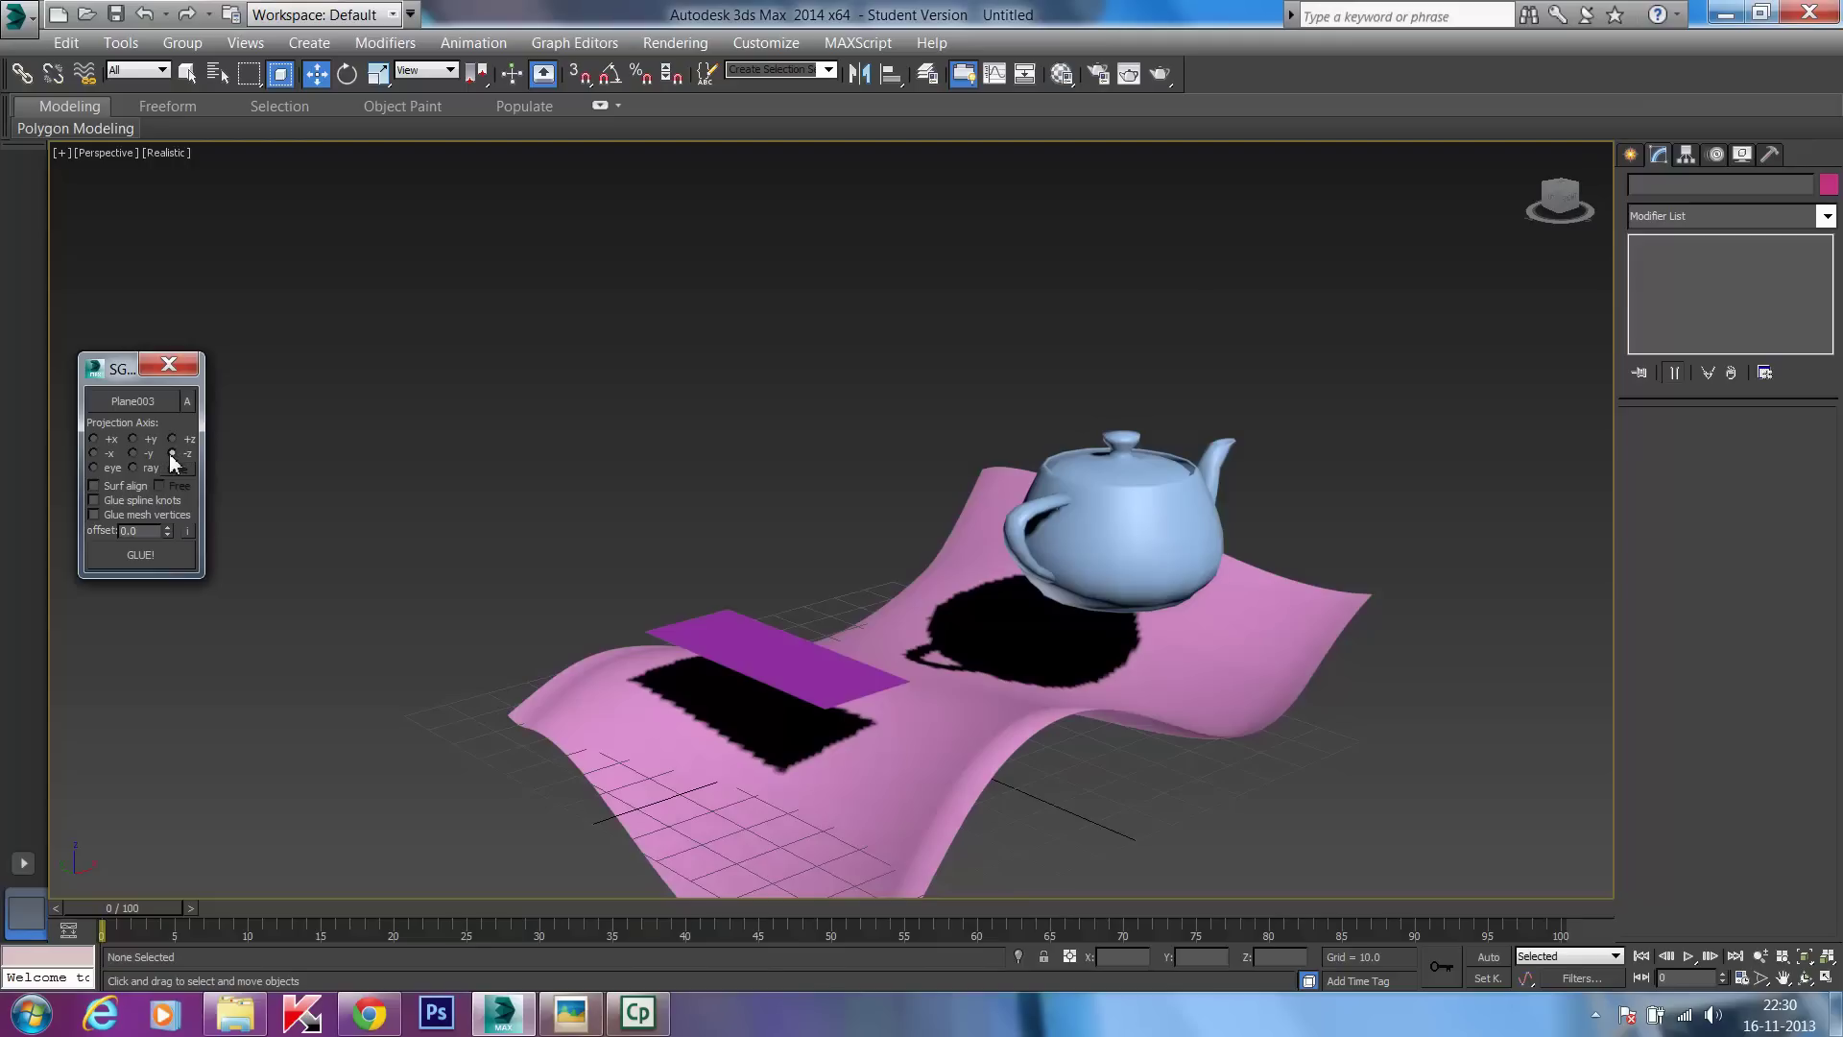
{"action": "left_click", "coordinate": [94, 486]}
{"action": "left_click", "coordinate": [1107, 530]}
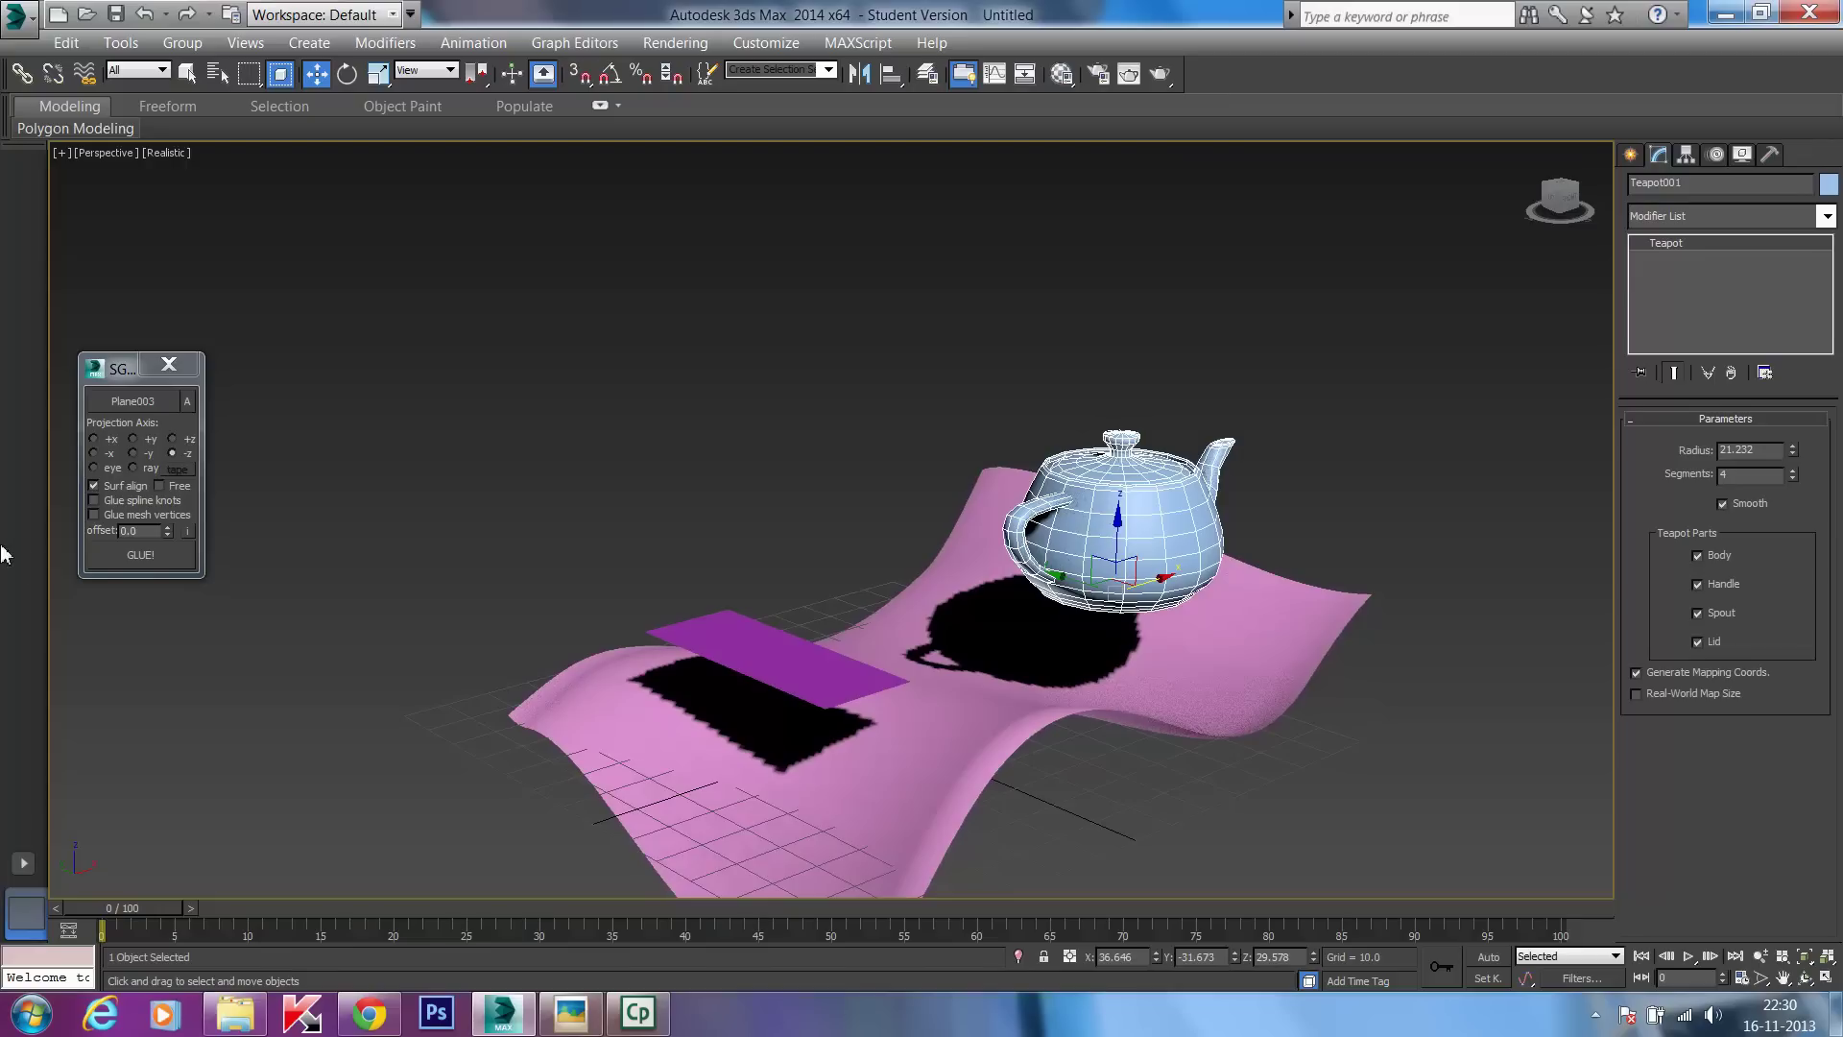
{"action": "left_click", "coordinate": [154, 561]}
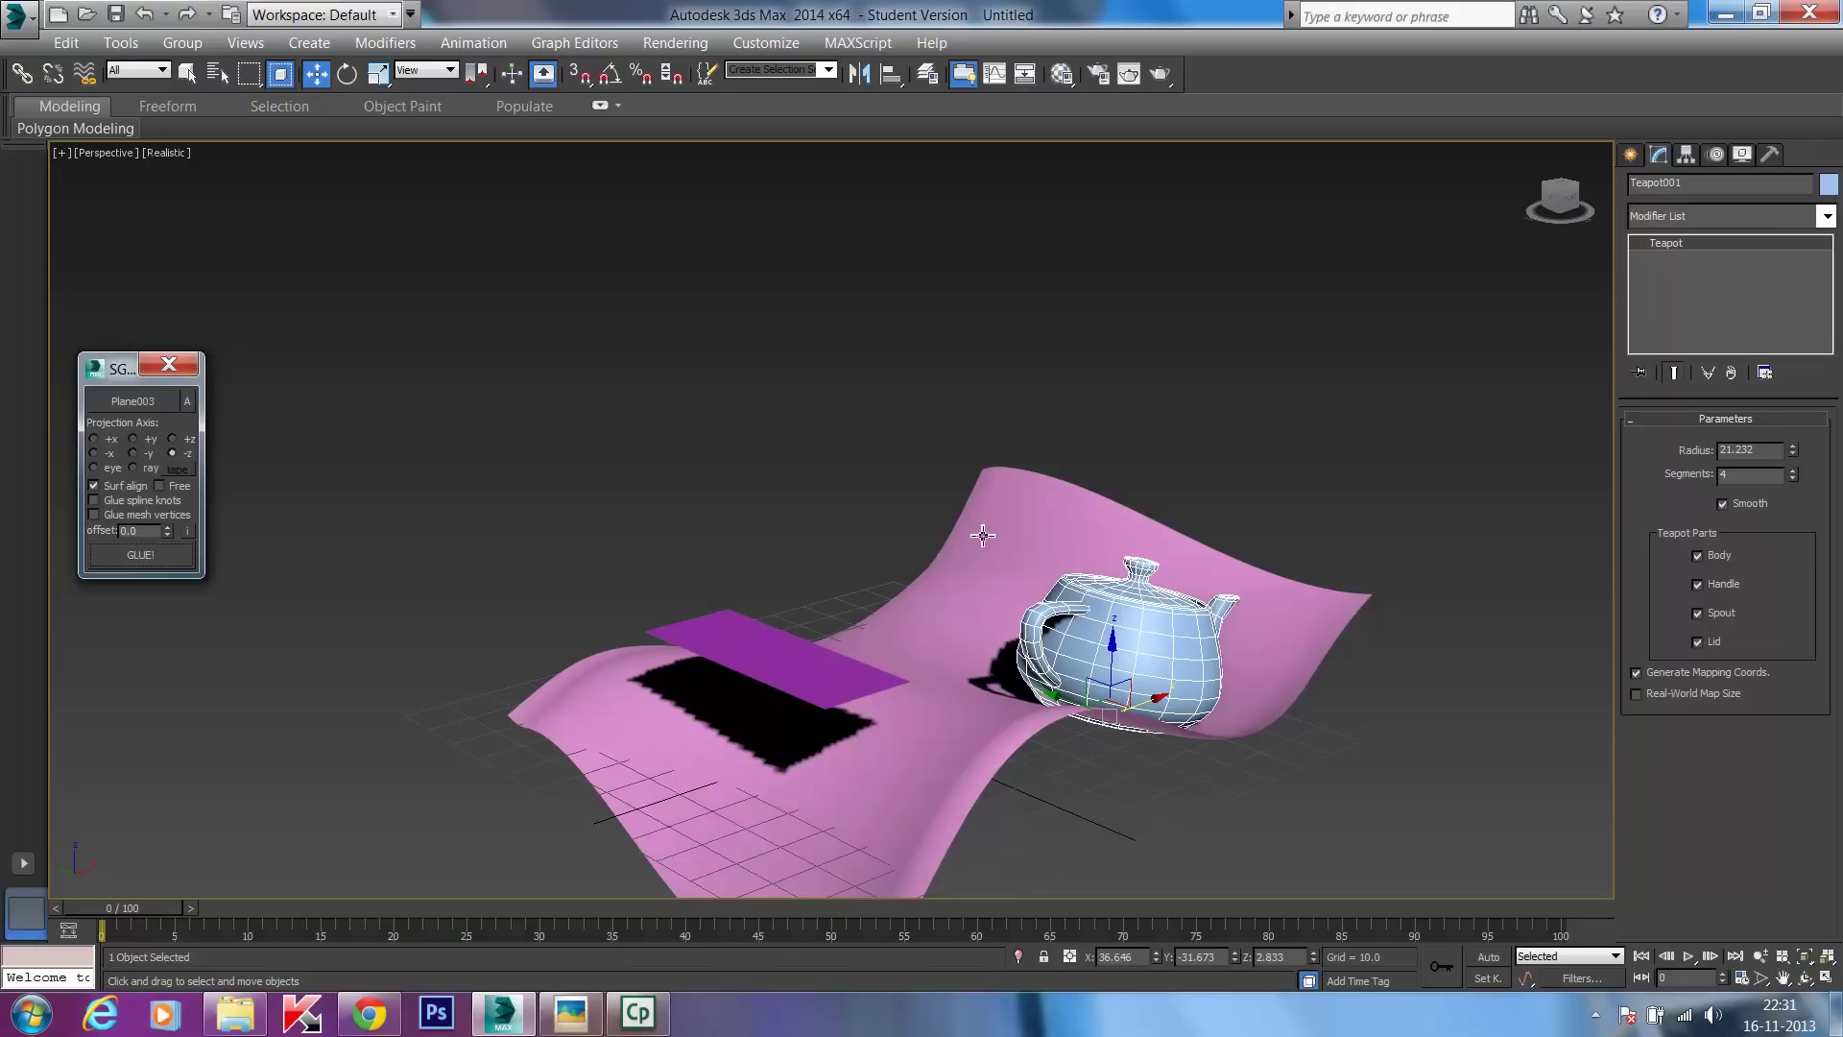
- Glue Plane004 onto the wavy surface as a test, then undo so it stays flat
{"action": "left_click", "coordinate": [818, 673]}
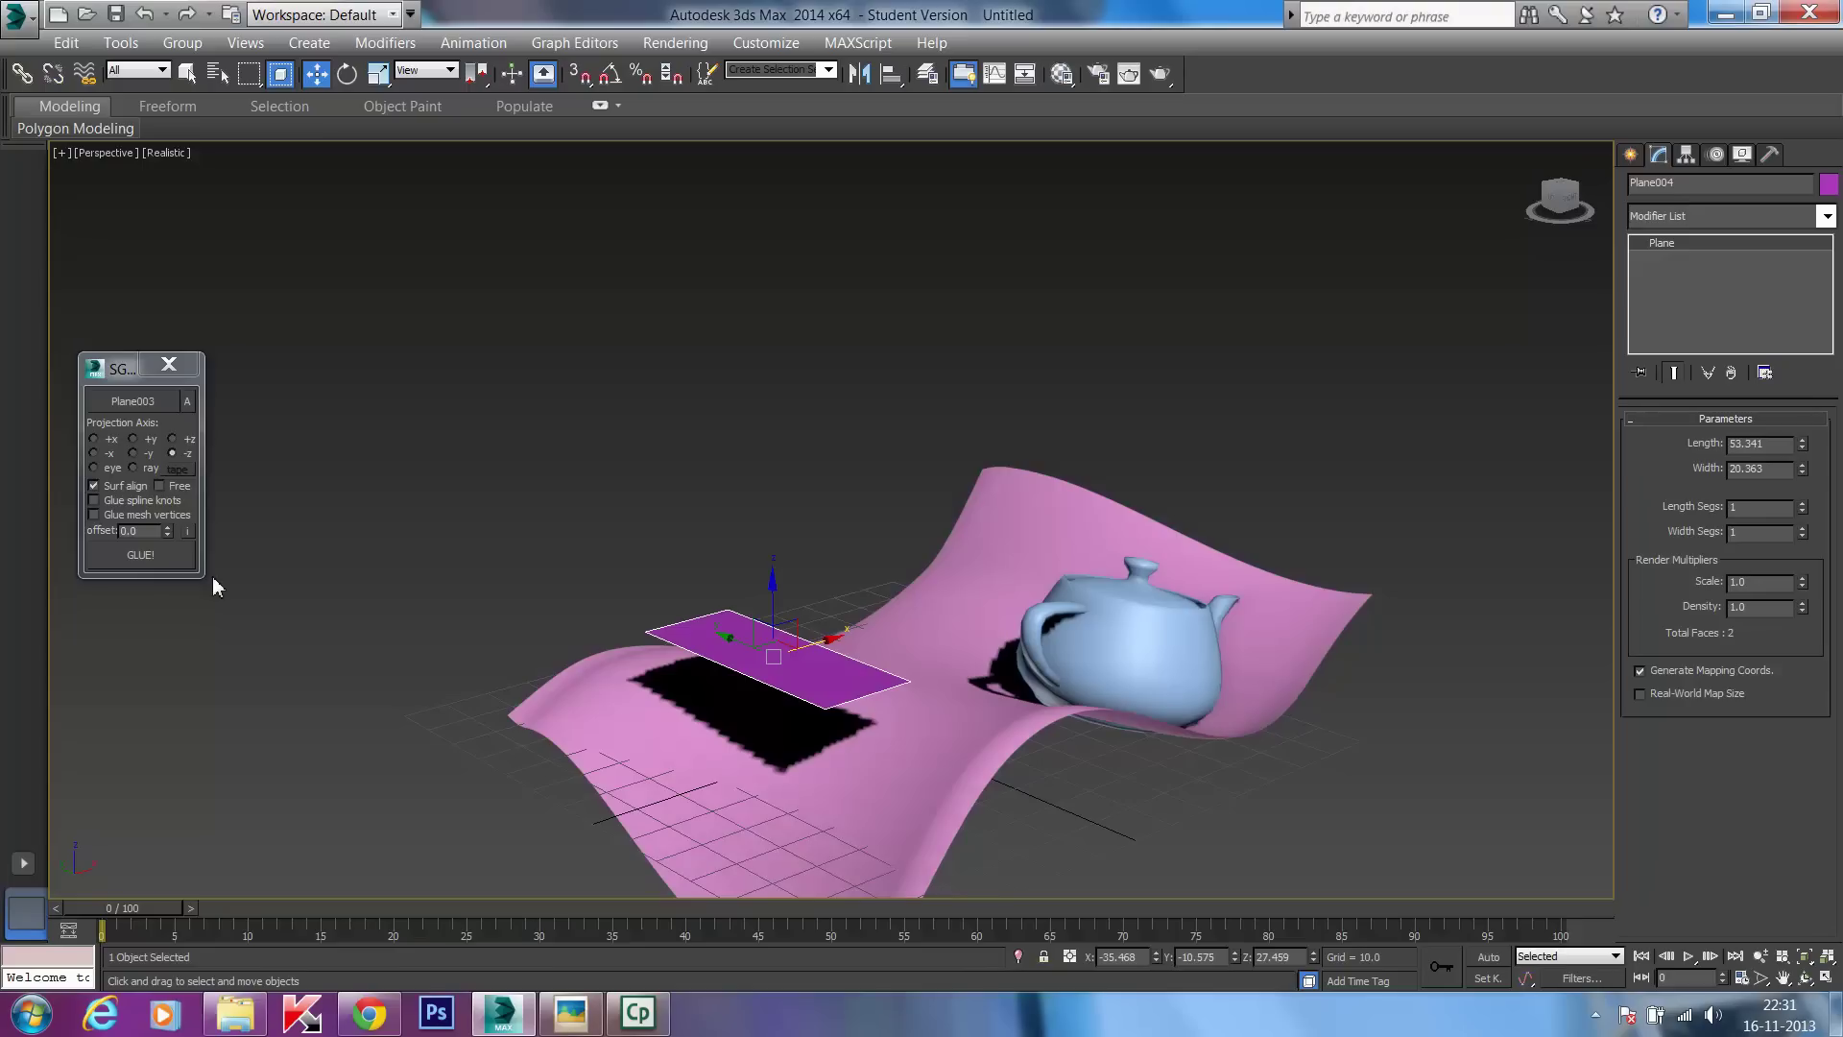
{"action": "left_click", "coordinate": [175, 559]}
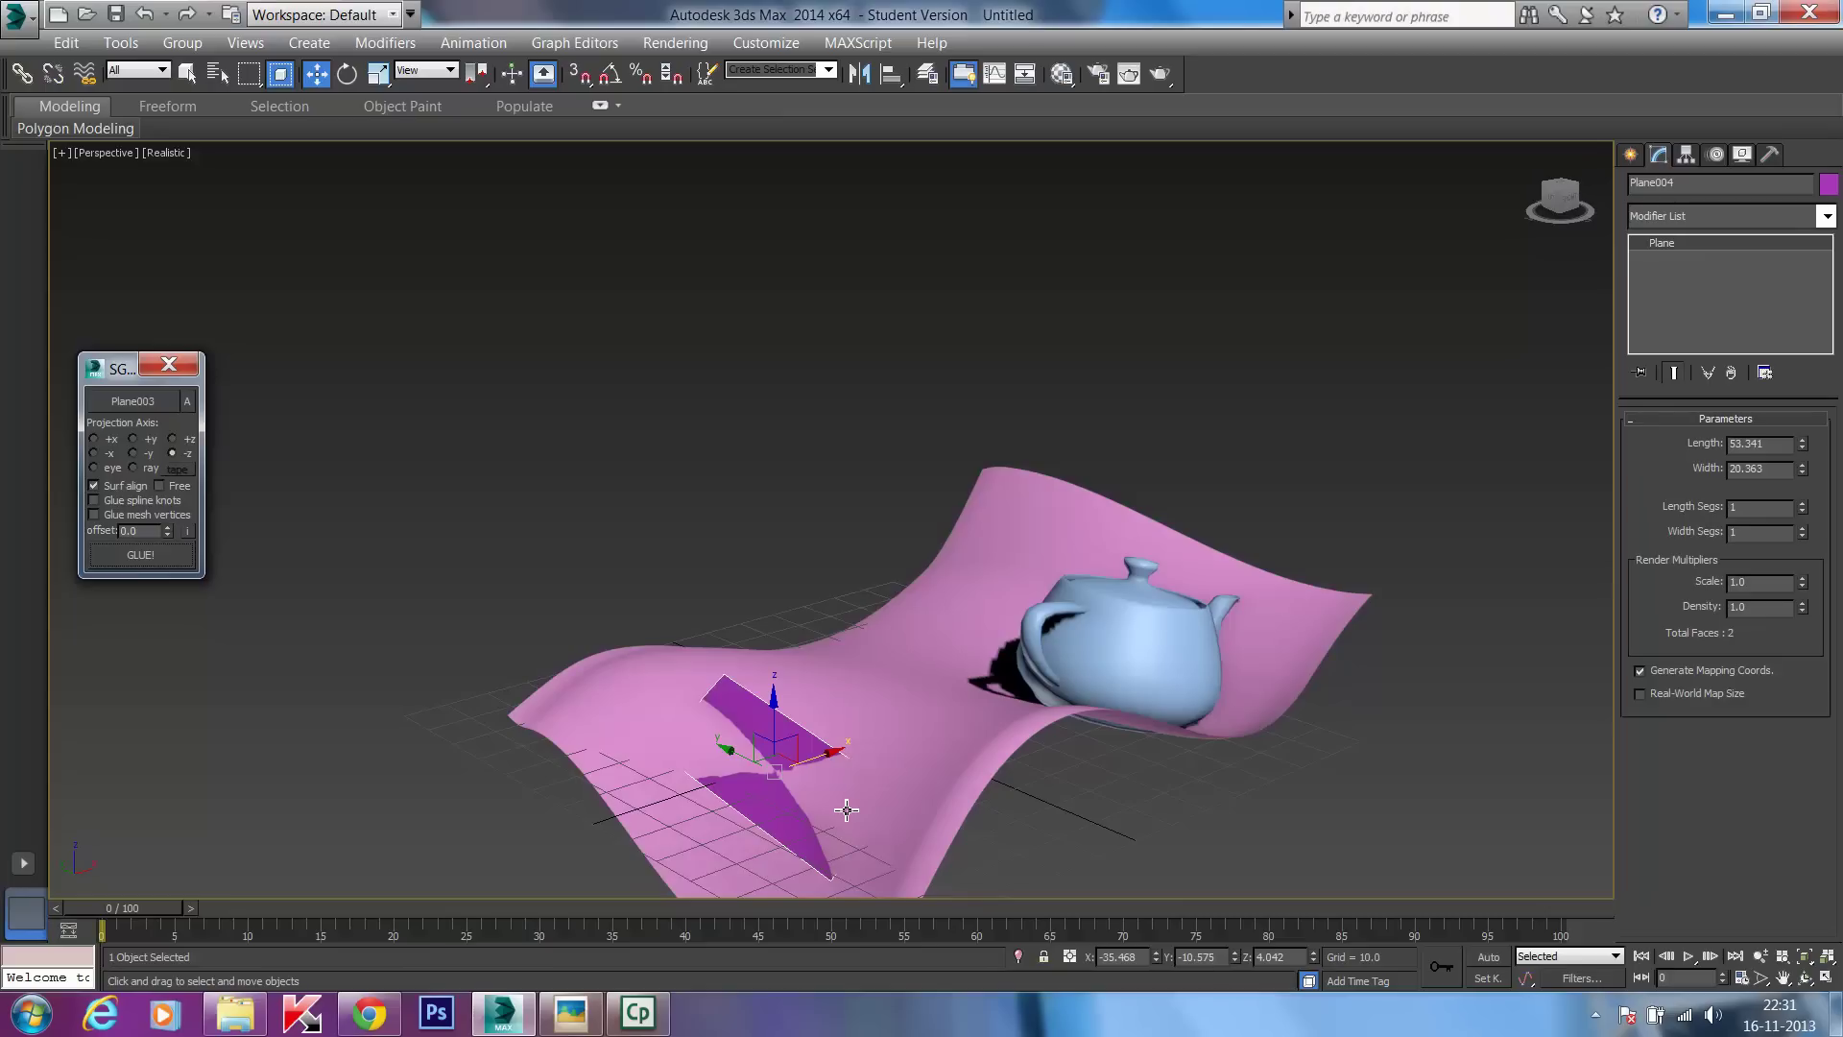
{"action": "key", "text": "ctrl+z"}
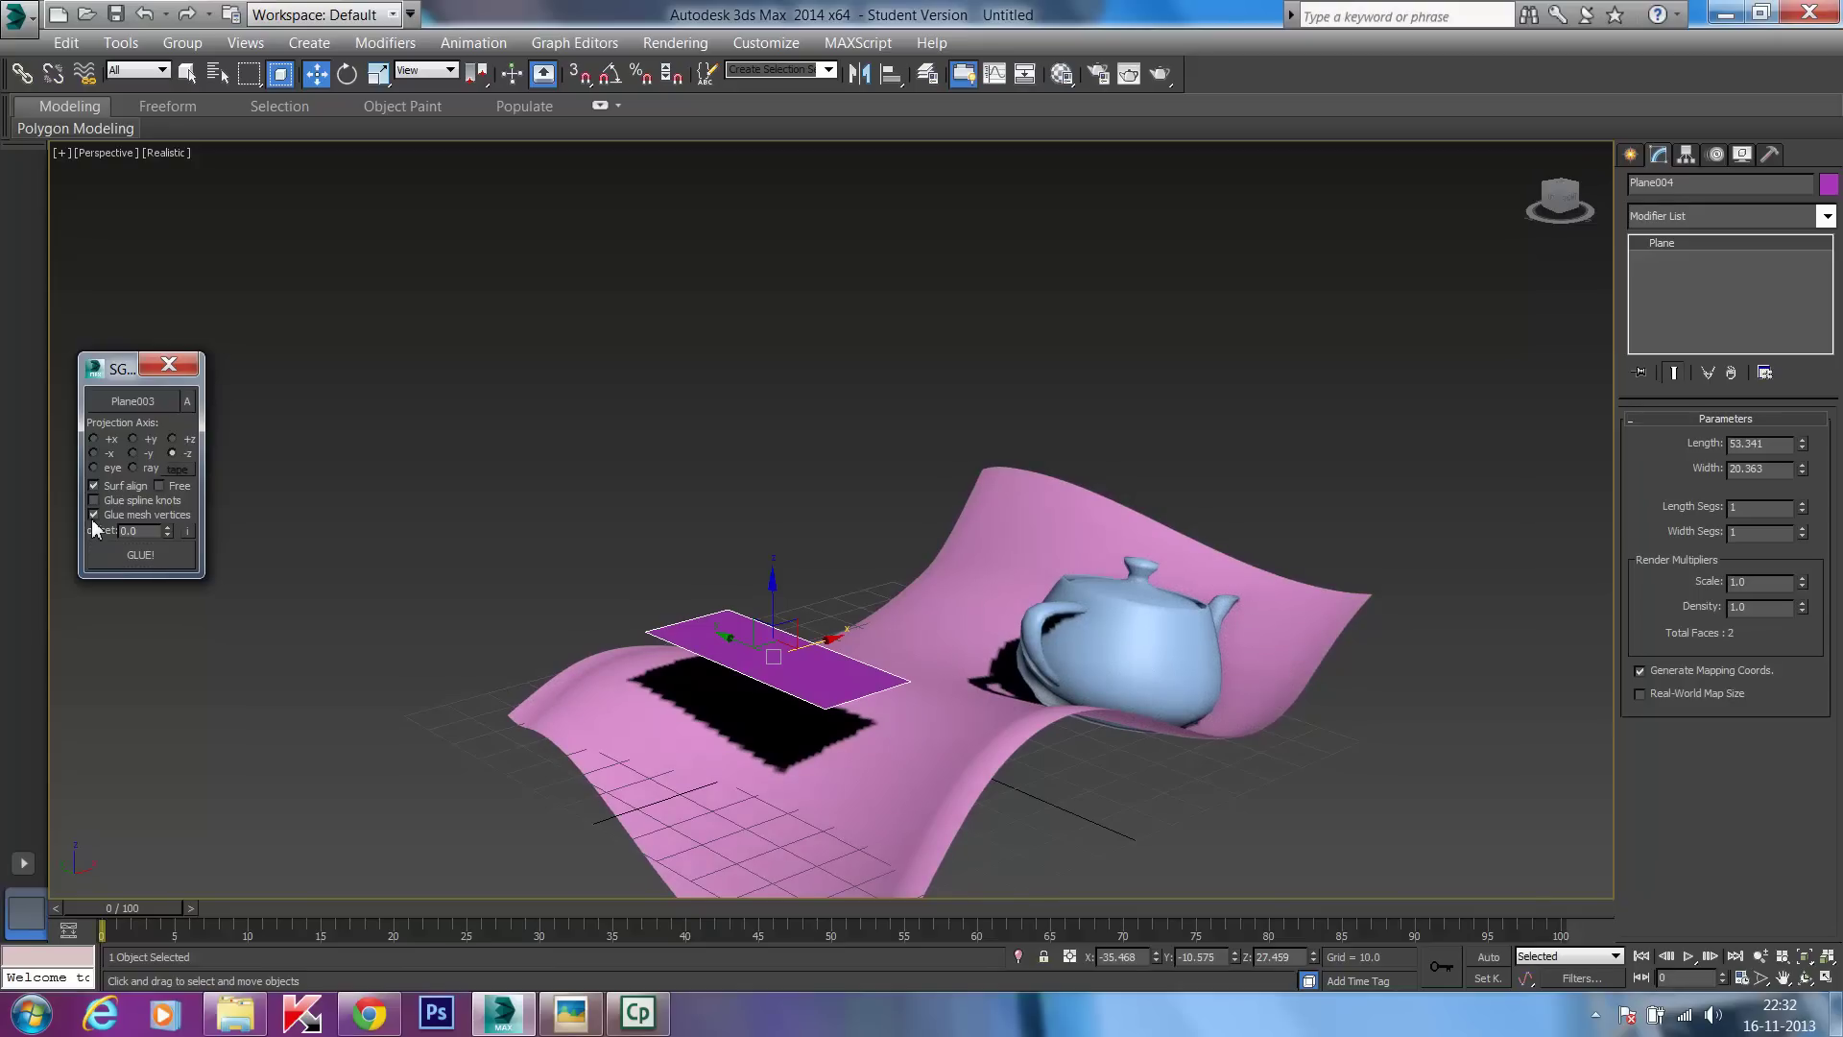
{"action": "left_click", "coordinate": [165, 555]}
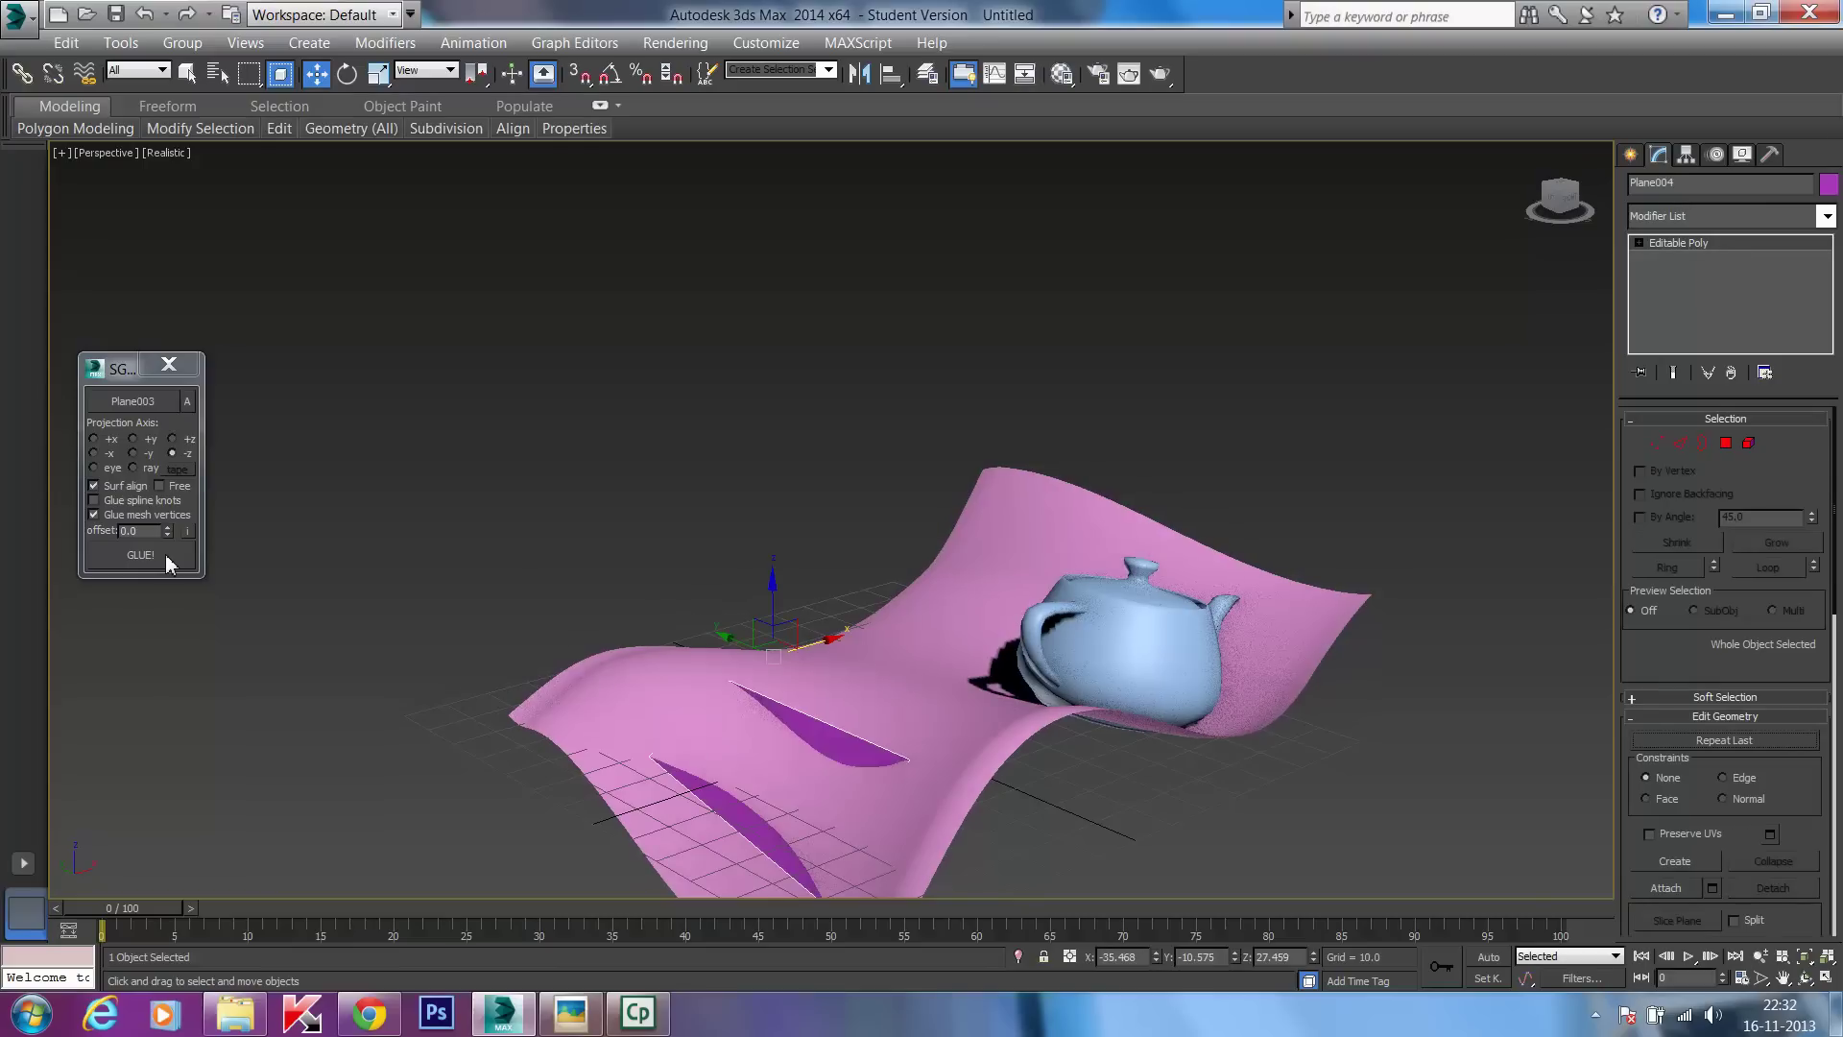
{"action": "mouse_move", "coordinate": [844, 795]}
{"action": "middle_mouse_down", "text": "alt"}
{"action": "mouse_move", "coordinate": [750, 662]}
{"action": "mouse_move", "coordinate": [825, 818]}
{"action": "middle_mouse_up", "text": "alt"}
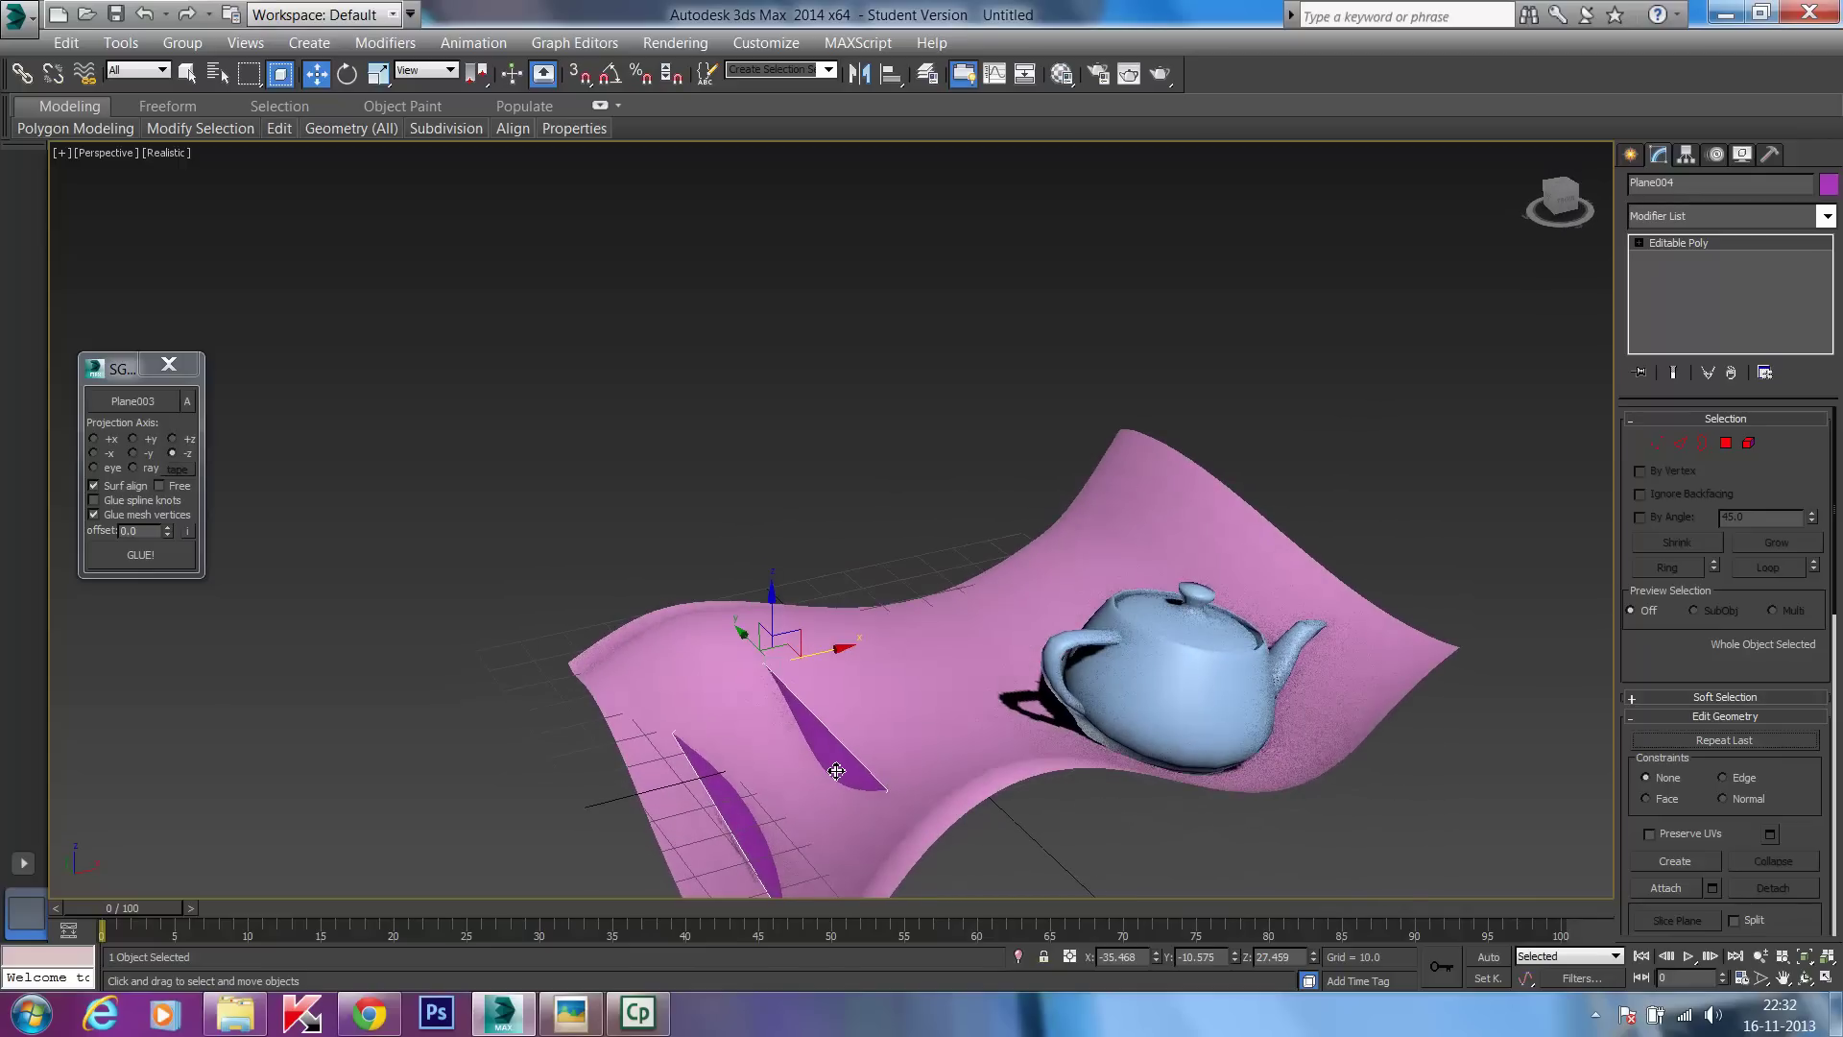
{"action": "key", "text": "ctrl+z"}
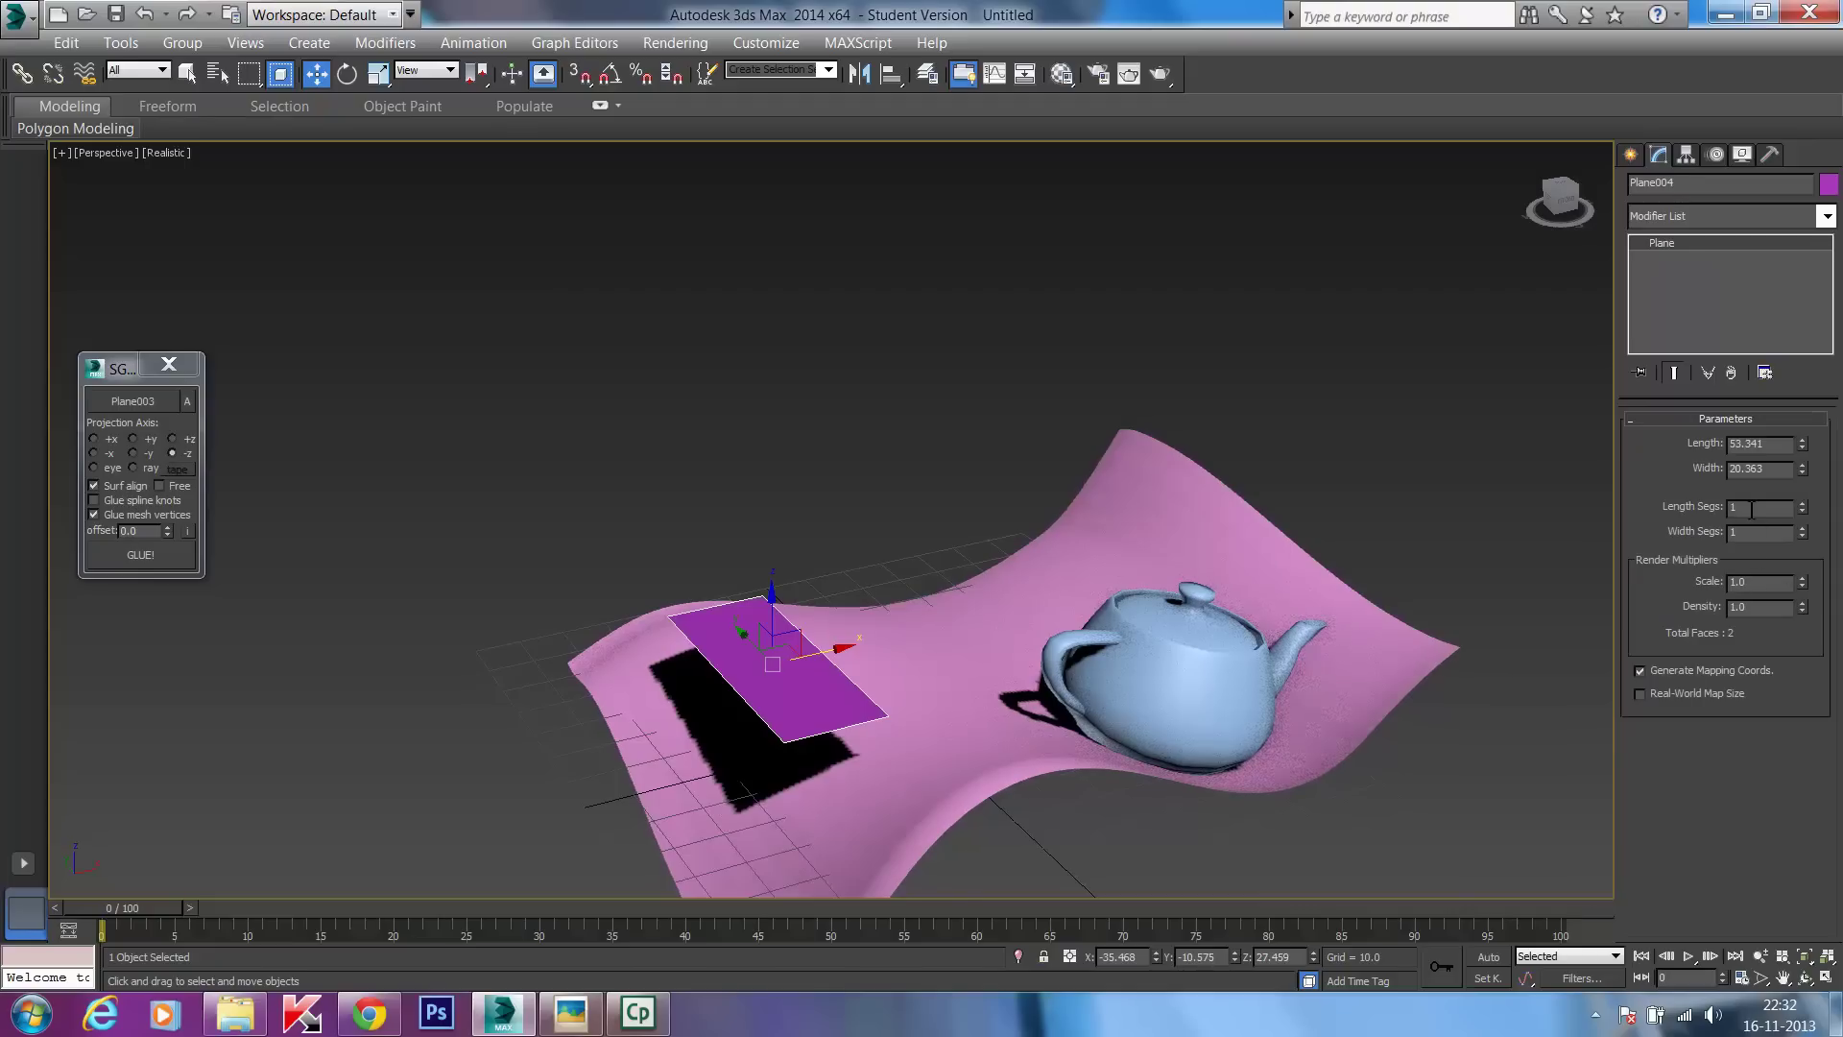
- Give Plane004 20 length and 20 width segments, then glue it onto the wavy surface
{"action": "left_click_drag", "start_coordinate": [1750, 510], "coordinate": [1722, 516]}
{"action": "type", "text": "20"}
{"action": "key", "text": "Tab"}
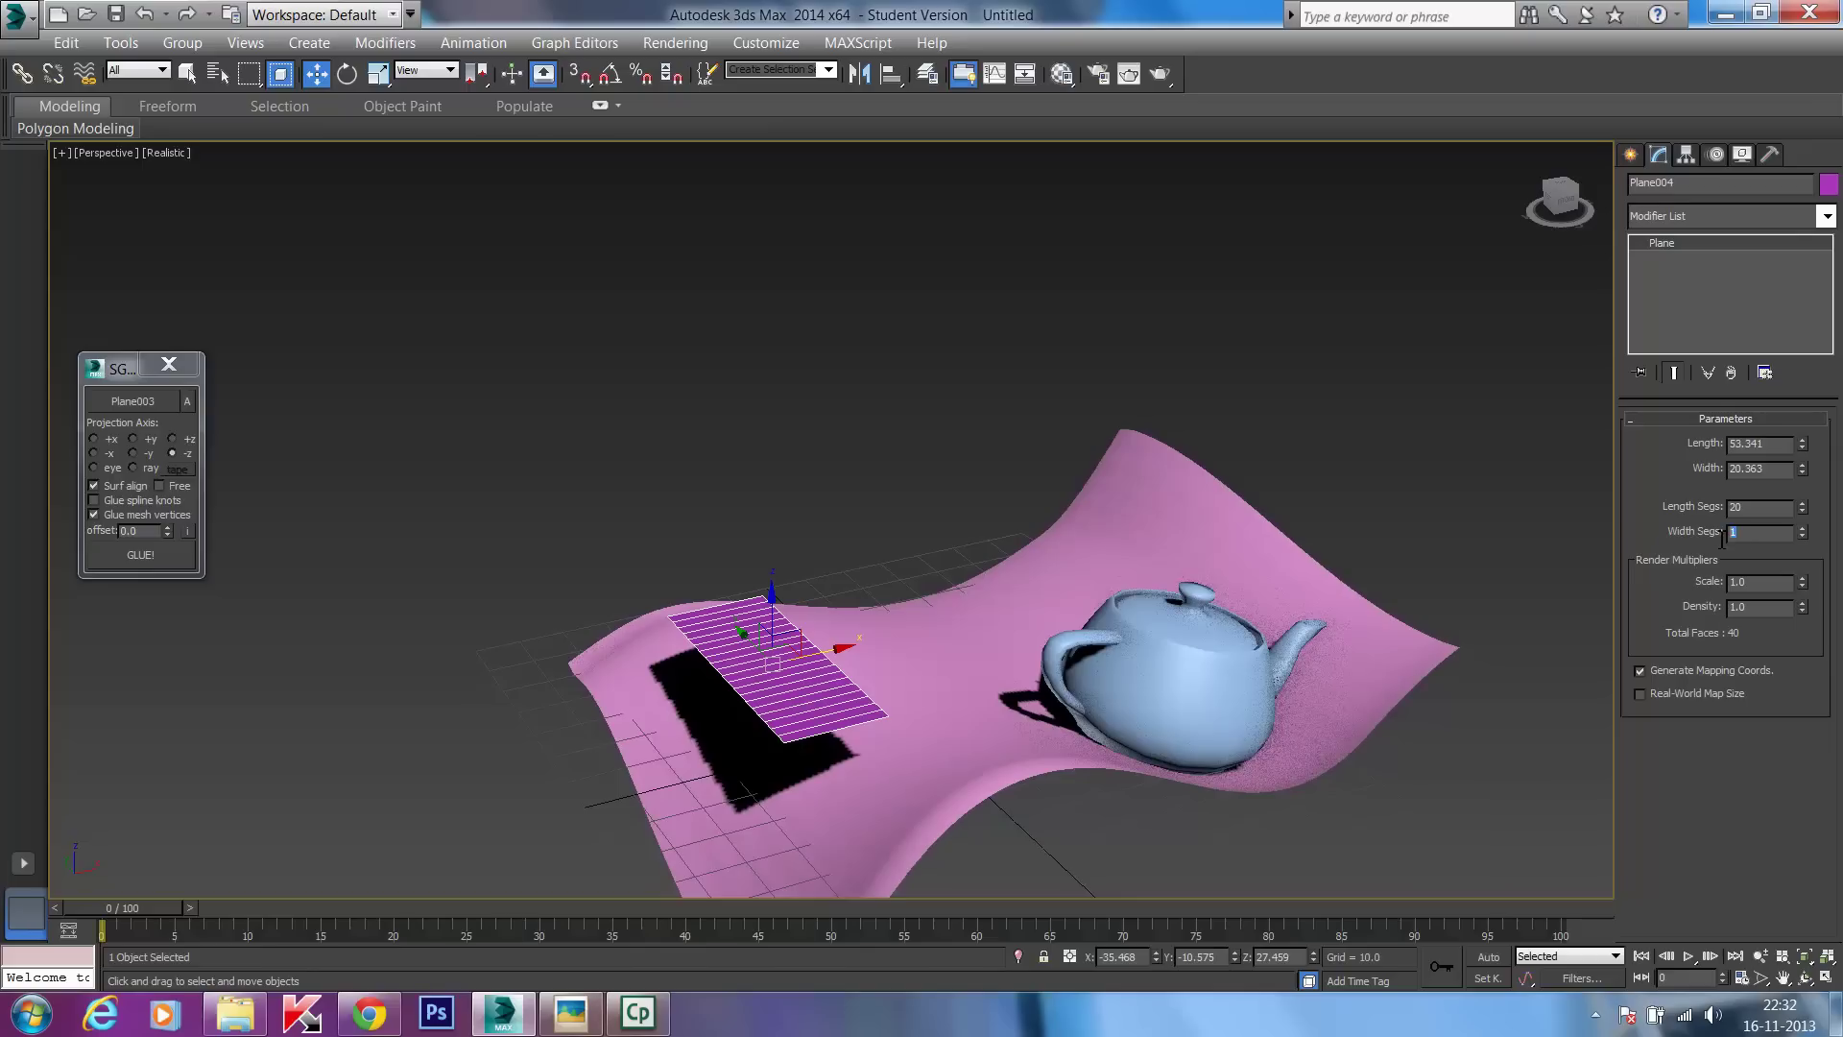
{"action": "type", "text": "20"}
{"action": "key", "text": "Return"}
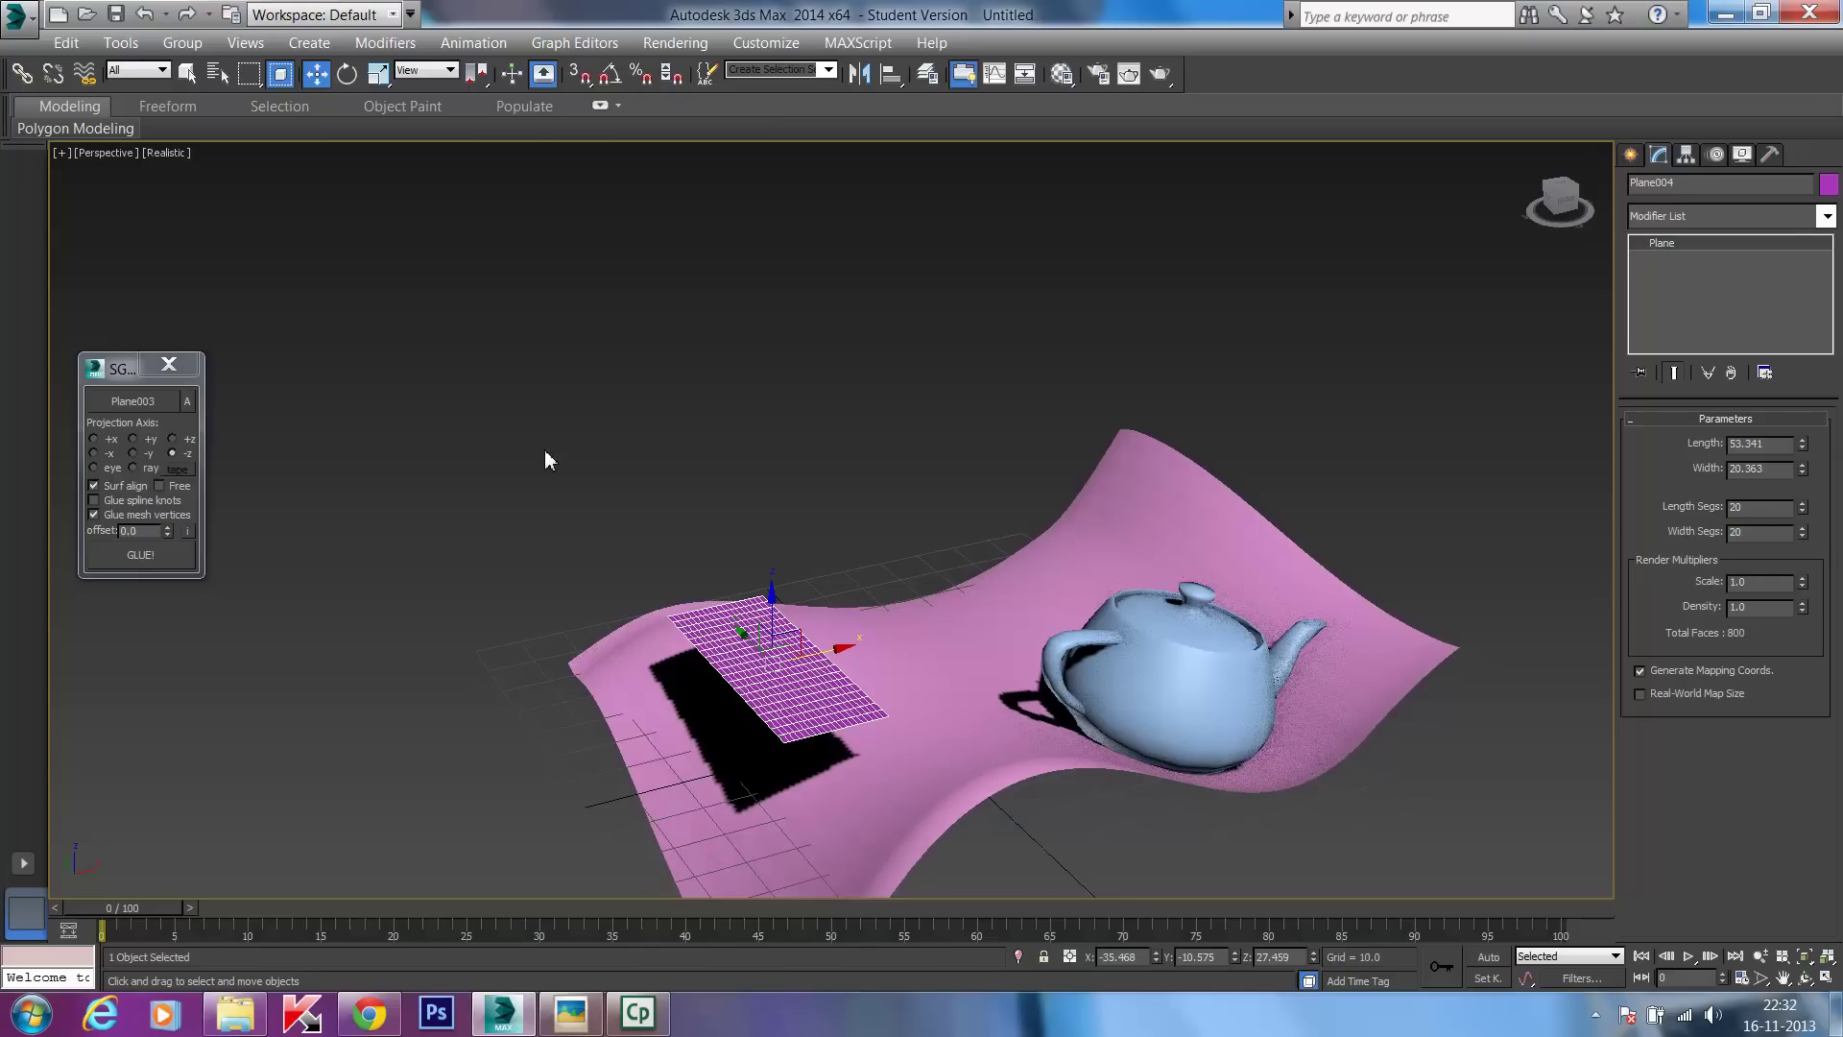
{"action": "left_click", "coordinate": [156, 557]}
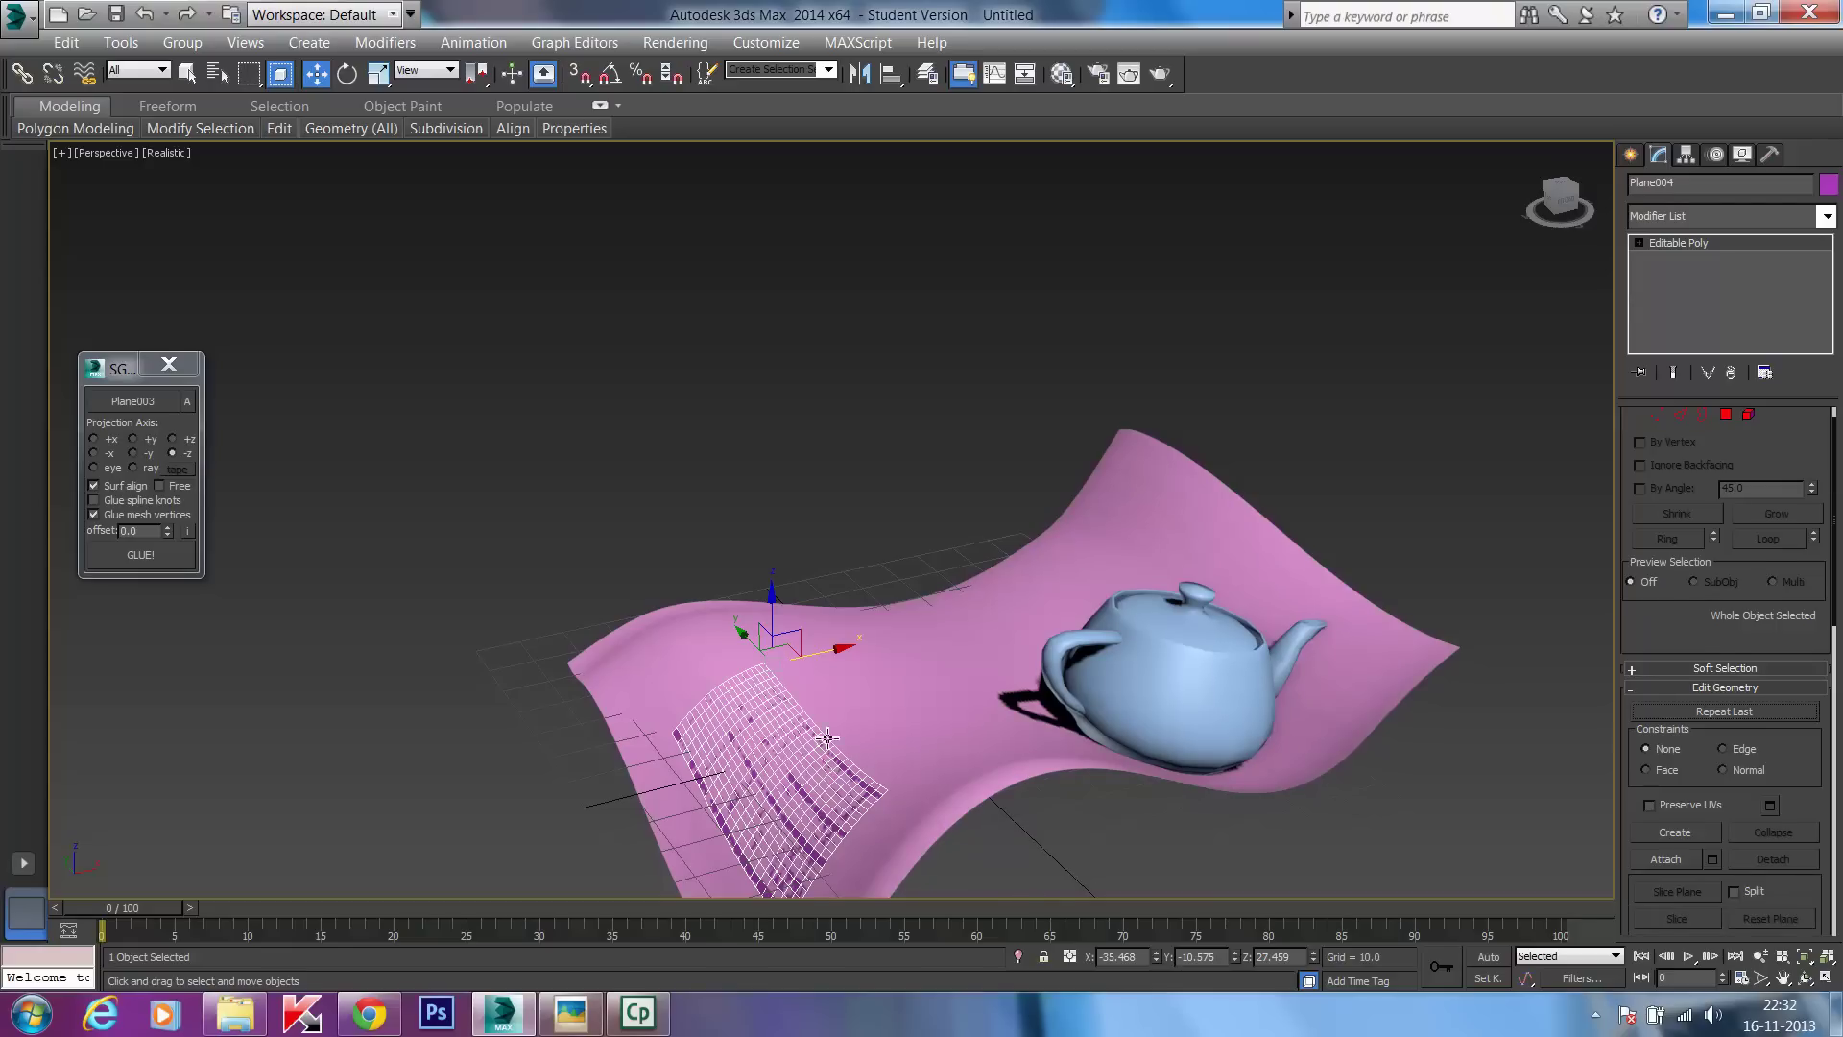
{"action": "middle_click_drag", "start_coordinate": [826, 773], "coordinate": [792, 804], "text": "alt"}
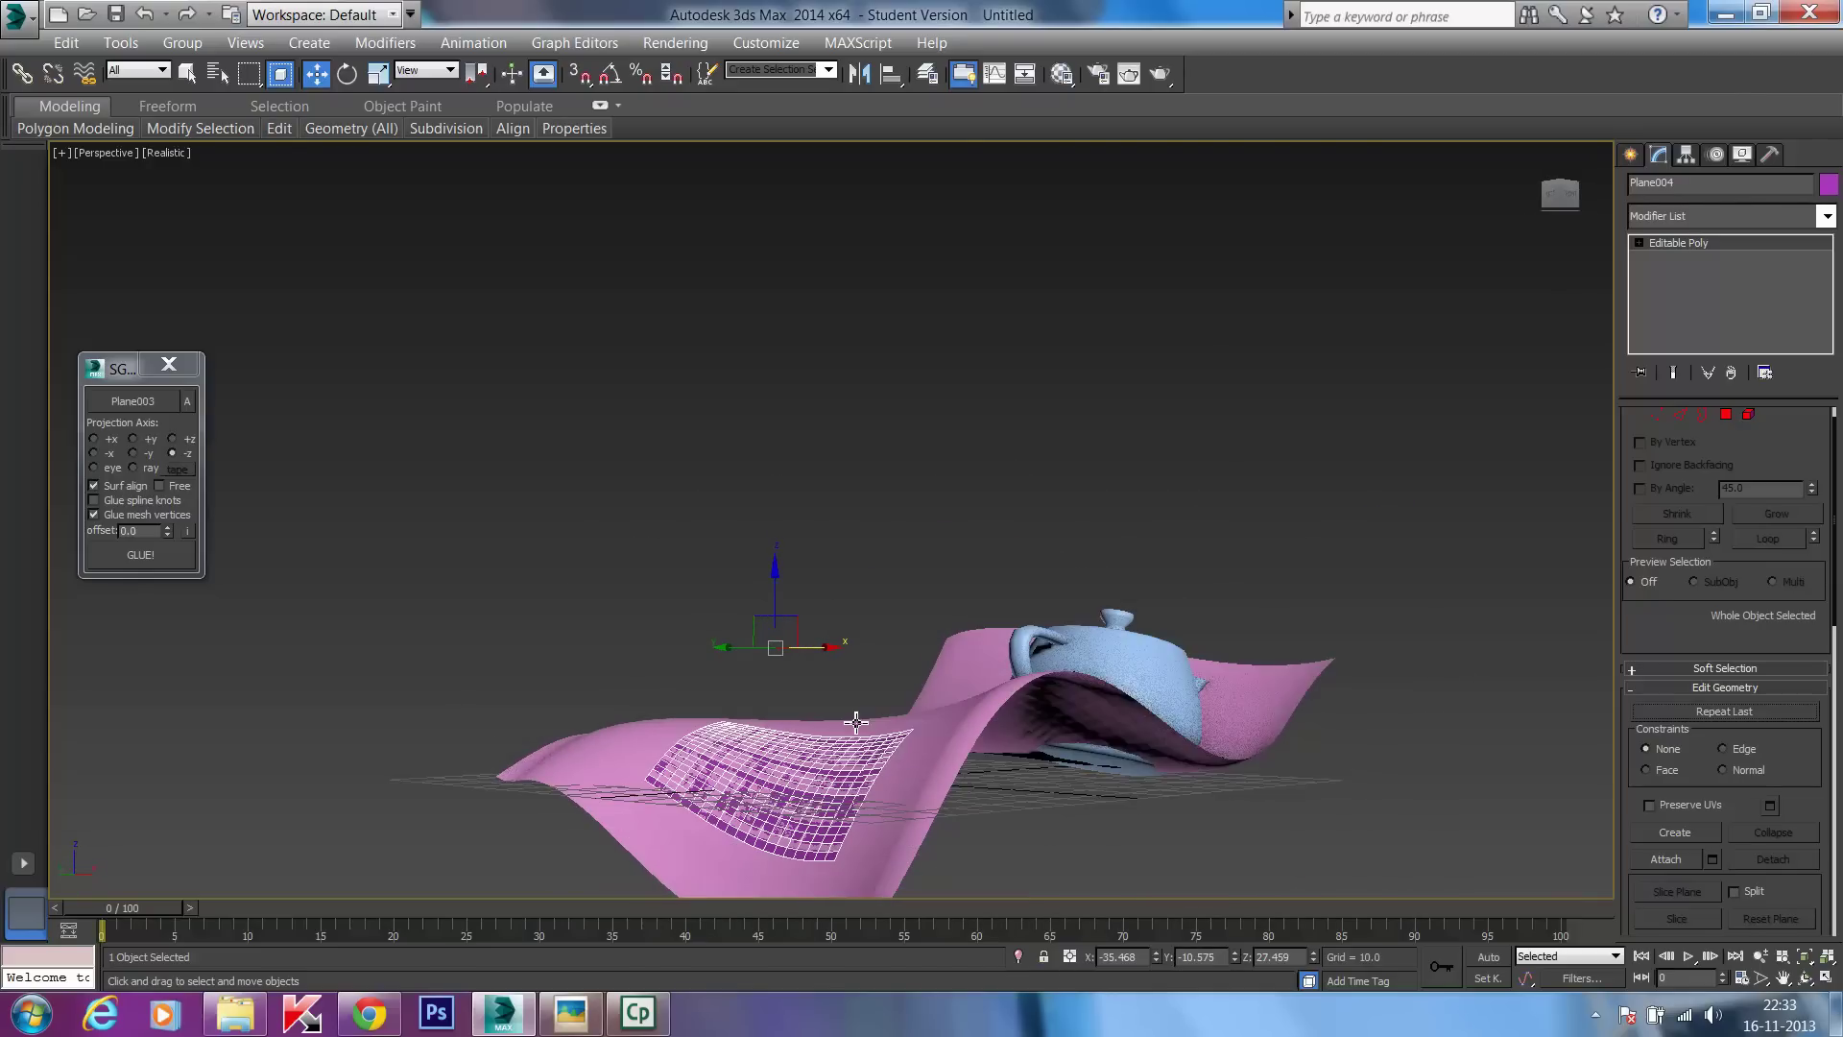
{"action": "left_click", "coordinate": [851, 807]}
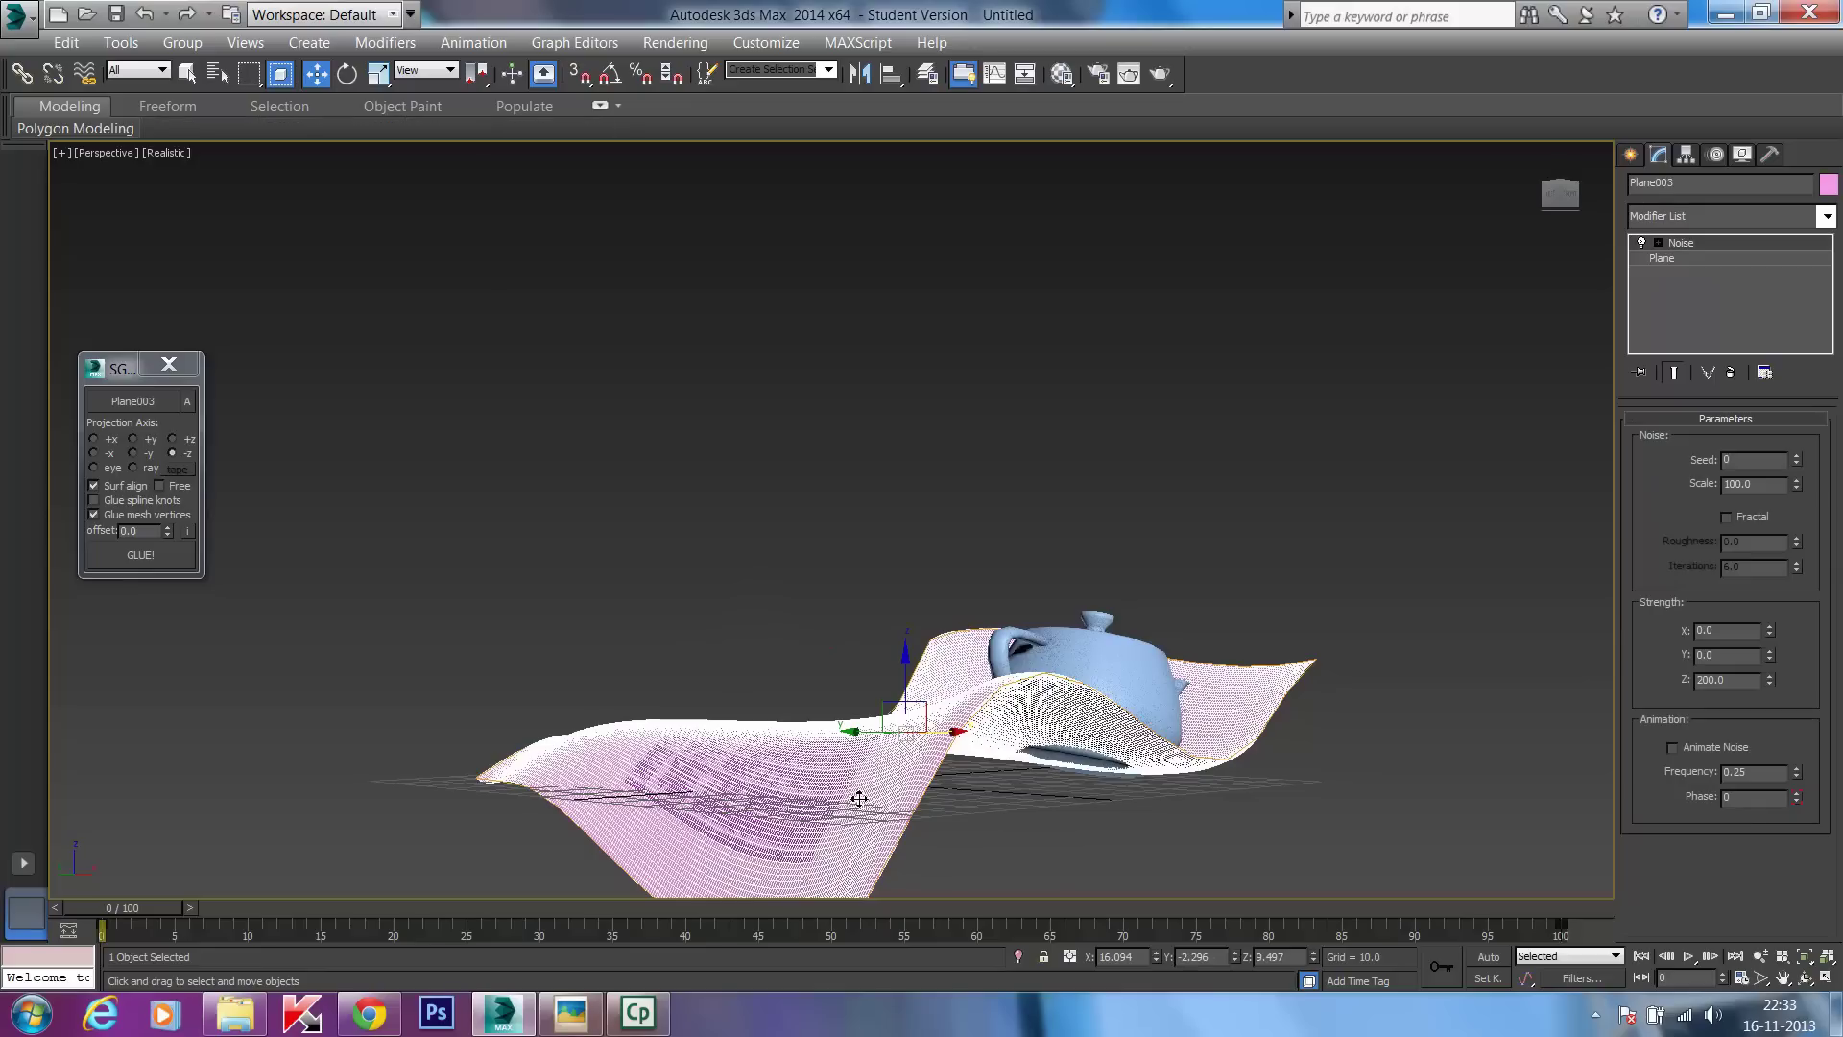
{"action": "left_click", "coordinate": [983, 809]}
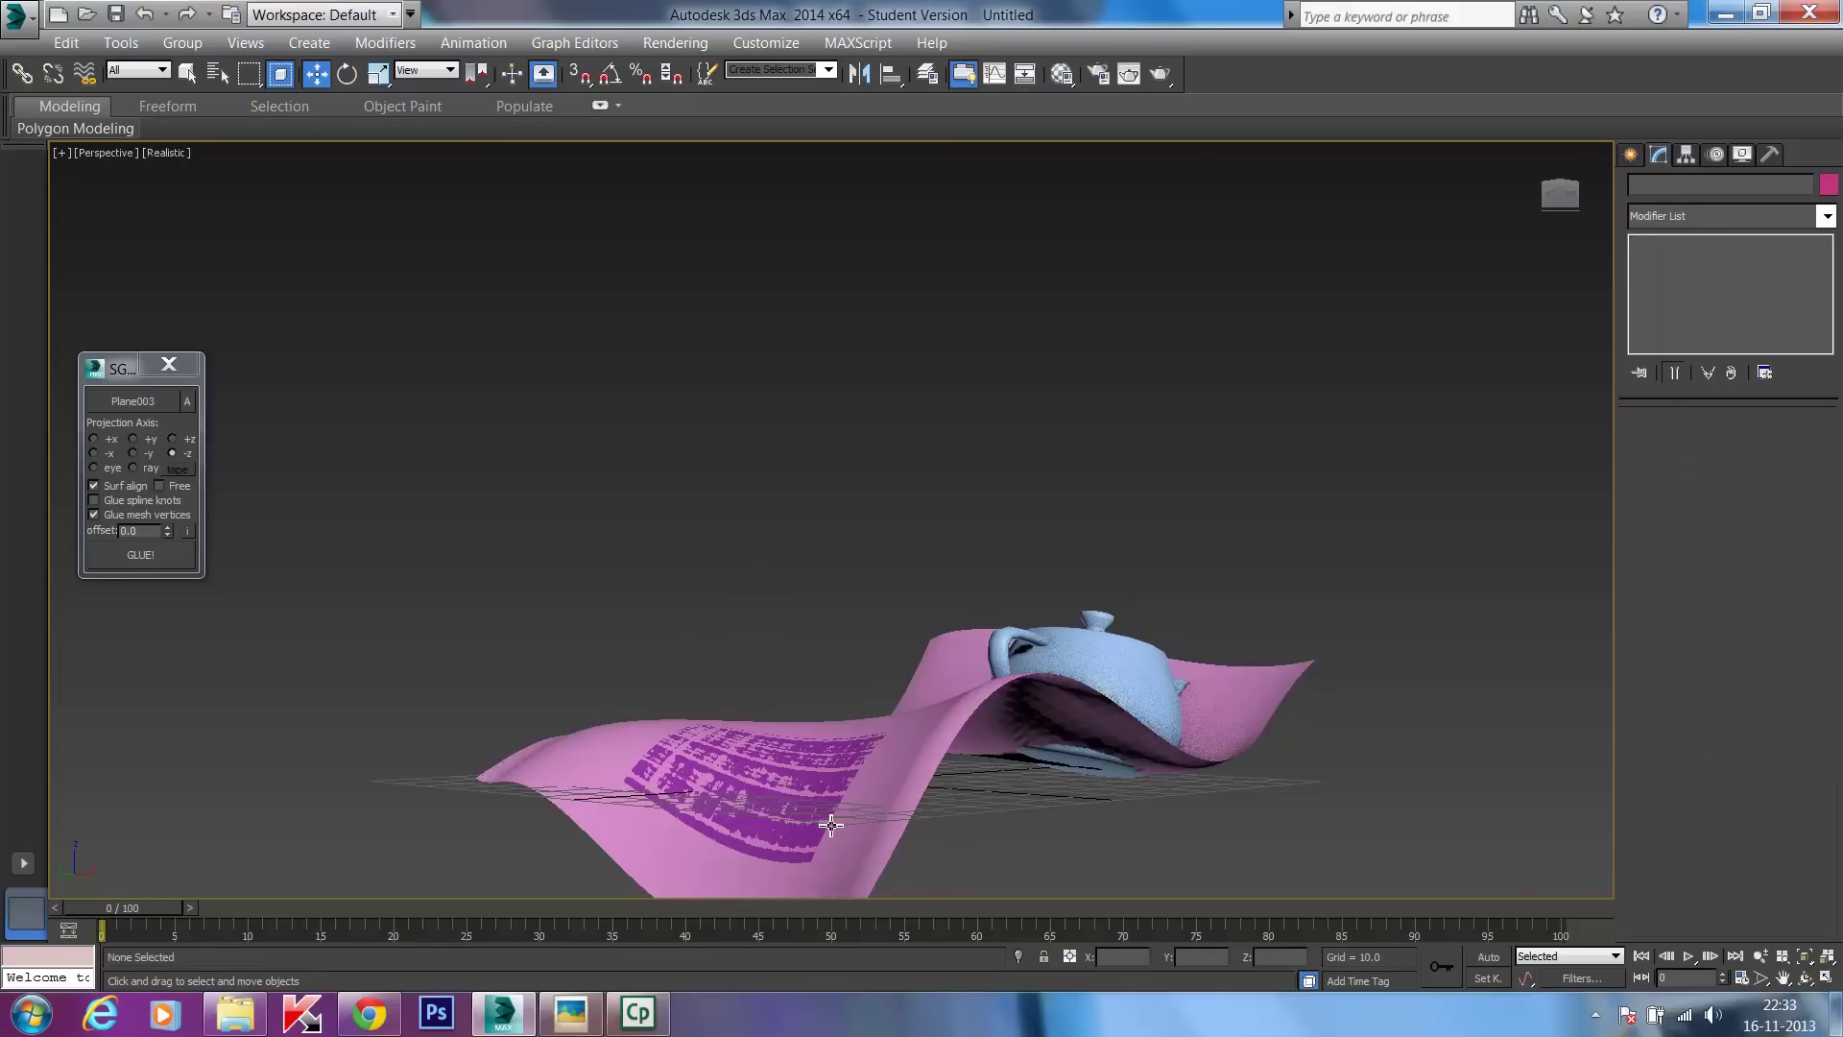
{"action": "mouse_move", "coordinate": [1060, 832]}
{"action": "middle_mouse_down", "text": "alt"}
{"action": "mouse_move", "coordinate": [1023, 850]}
{"action": "mouse_move", "coordinate": [994, 814]}
{"action": "mouse_move", "coordinate": [1040, 843]}
{"action": "middle_mouse_up", "text": "alt"}
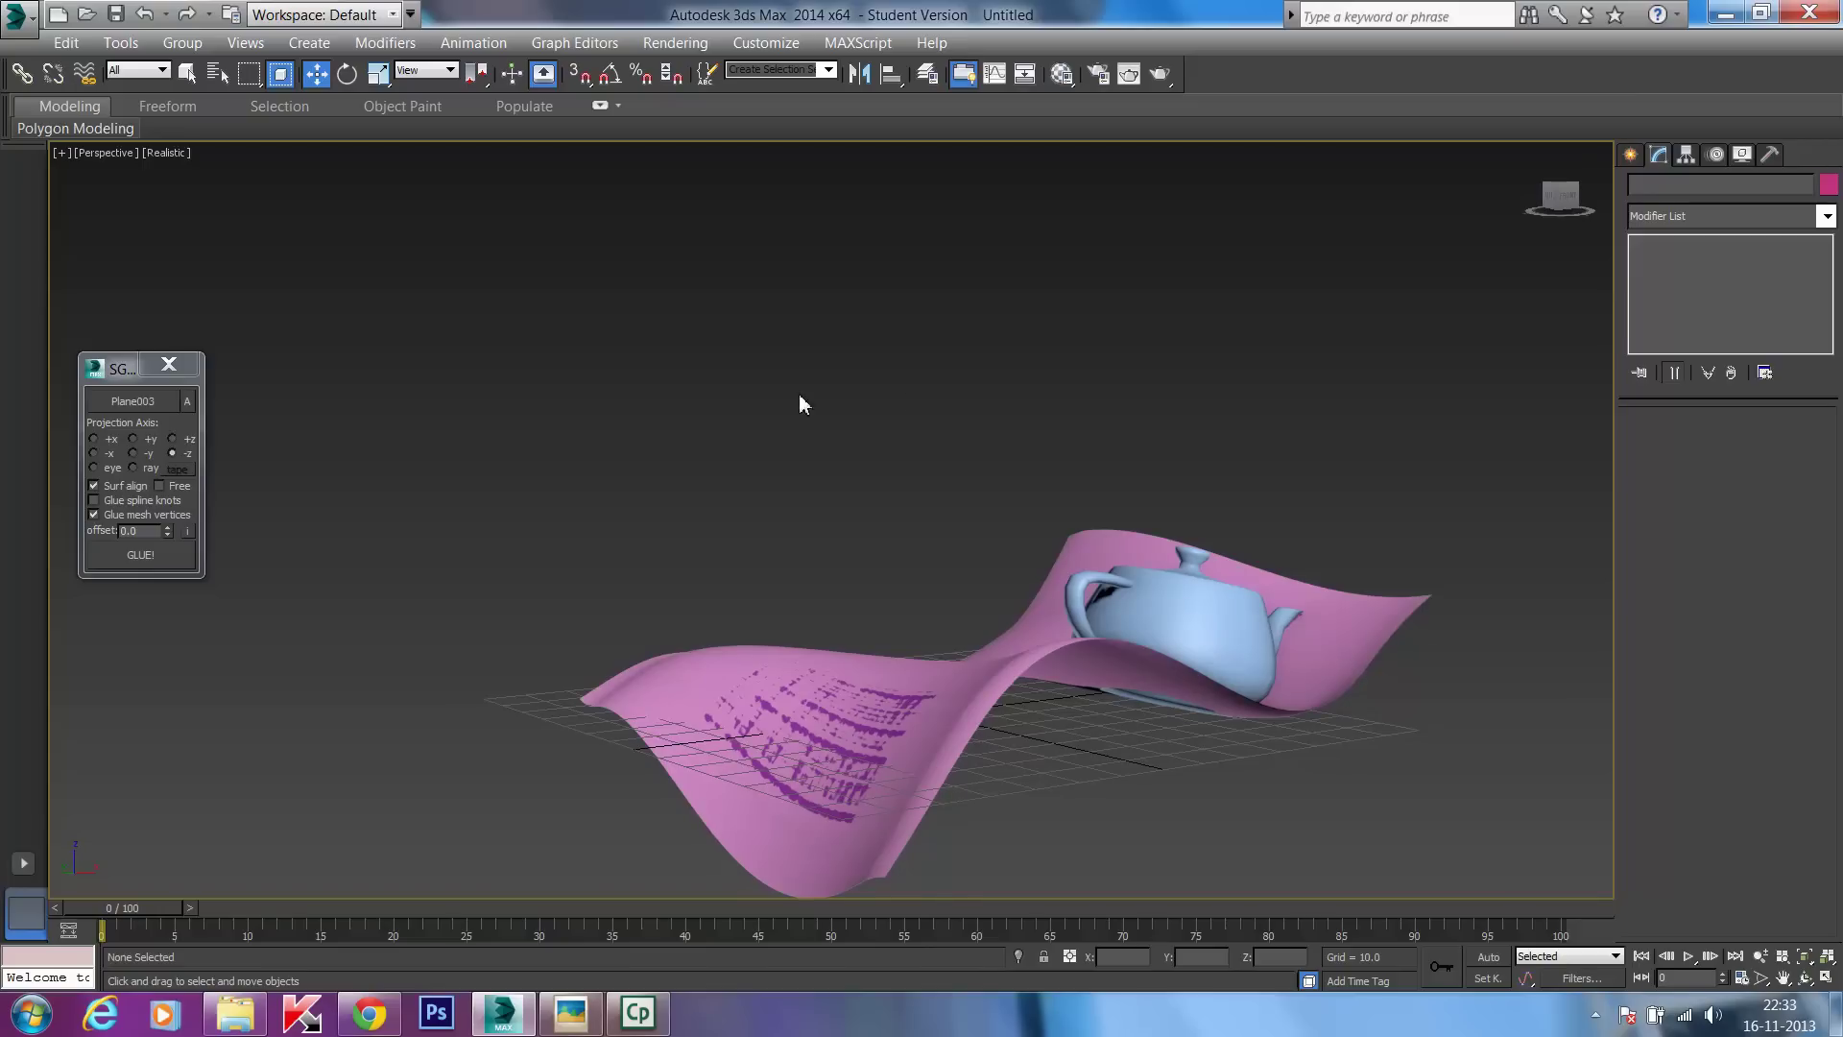
{"action": "left_click", "coordinate": [960, 725]}
{"action": "left_click", "coordinate": [821, 641]}
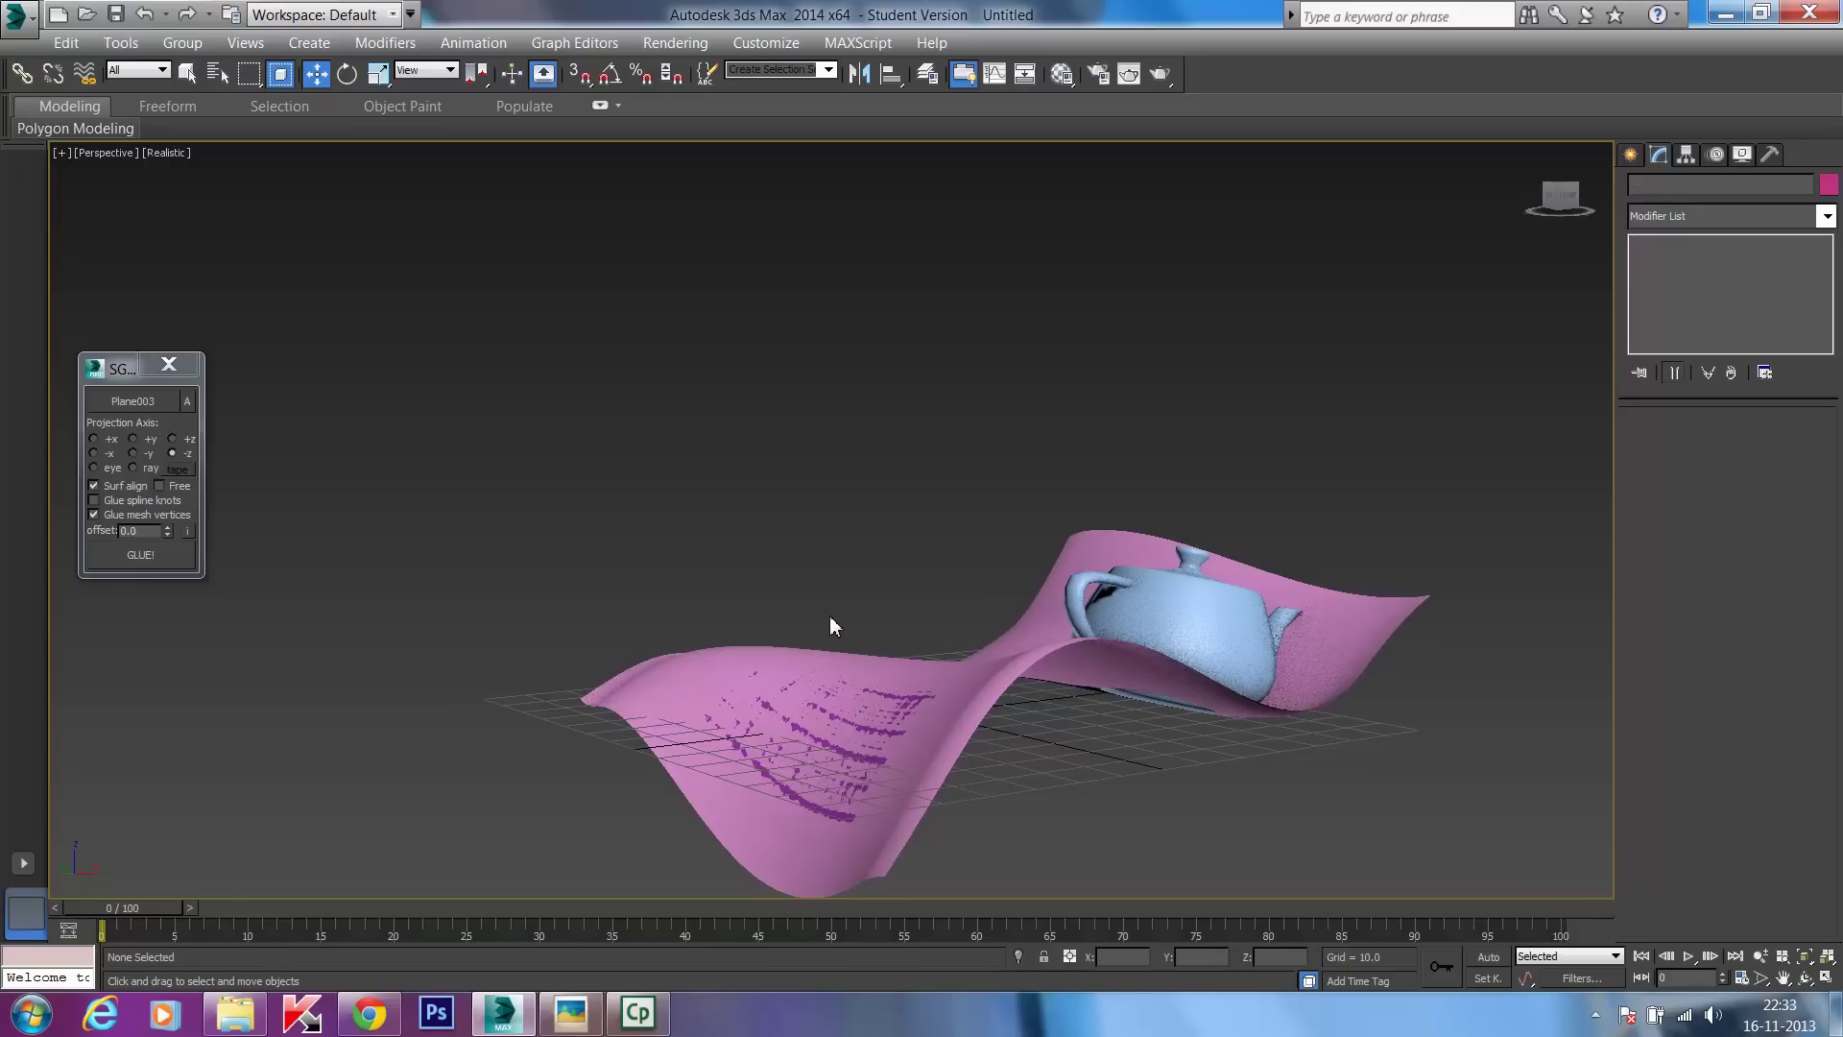